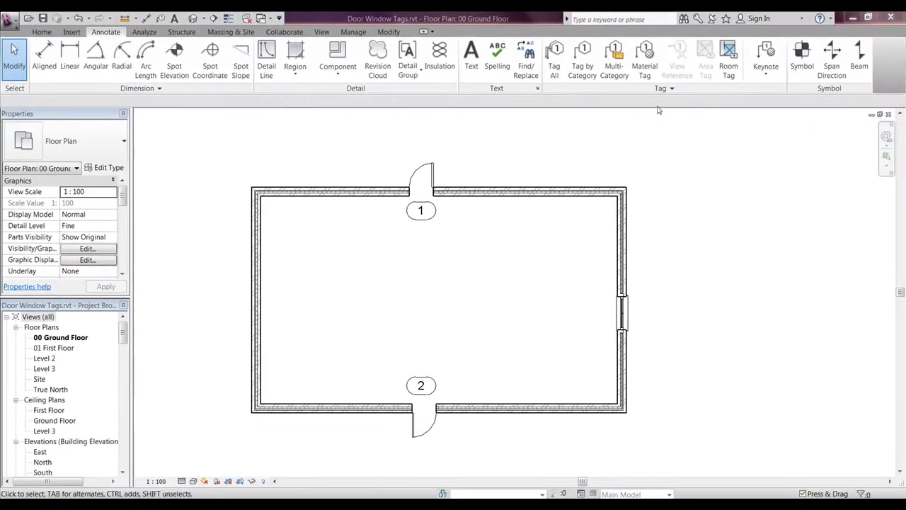
# Step: Open the keynote table RevitKeynotes_GBR.txt in Notepad from Revit's Keynoting Settings
pyautogui.click(664, 89)
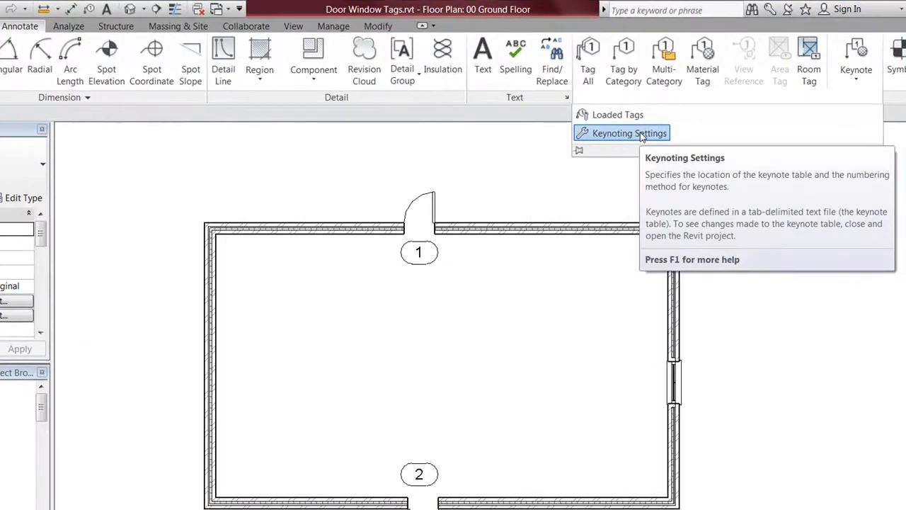
pyautogui.click(641, 135)
pyautogui.click(509, 193)
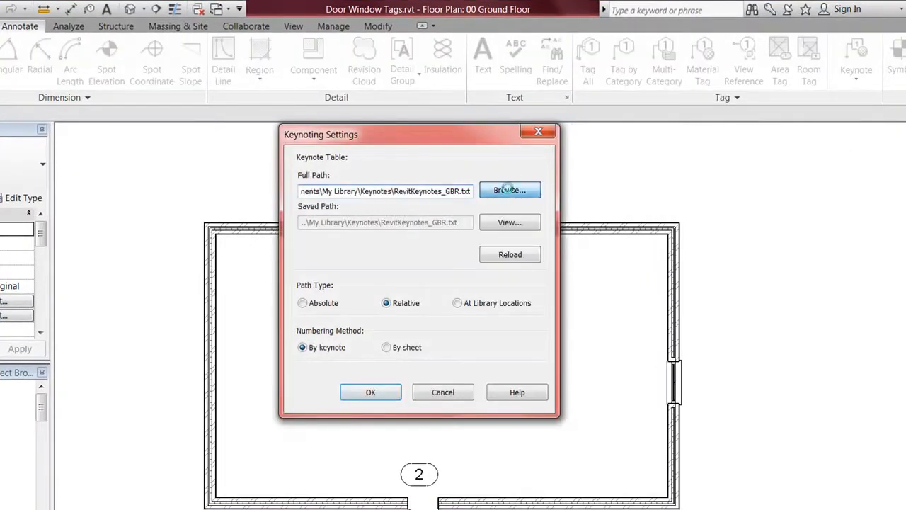
pyautogui.rightClick(402, 145)
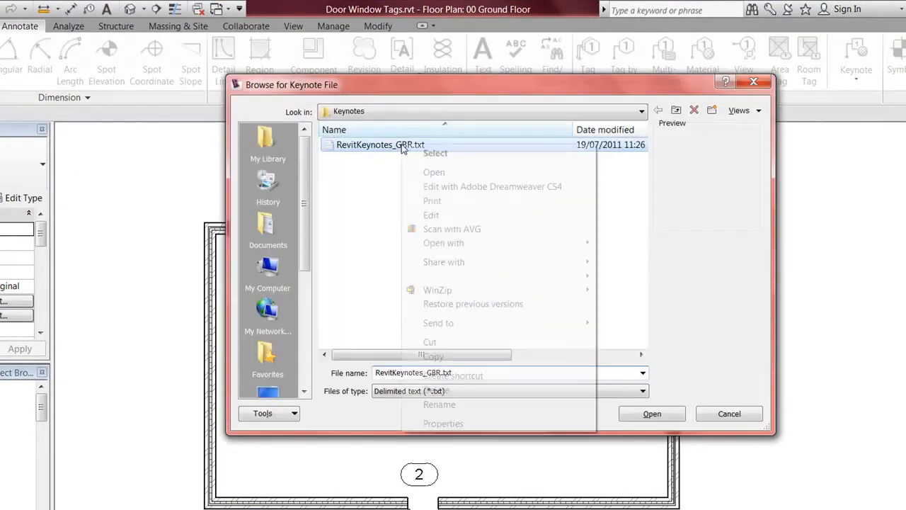
pyautogui.click(432, 172)
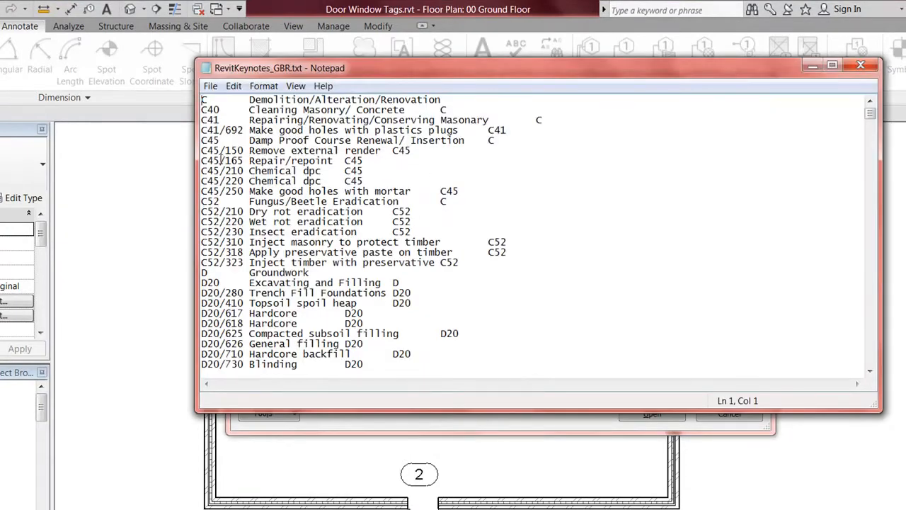
# Step: Select the F10/250 Facing blockwork line and add a blank line below it
pyautogui.click(270, 262)
pyautogui.scroll(-10, 298, 181)
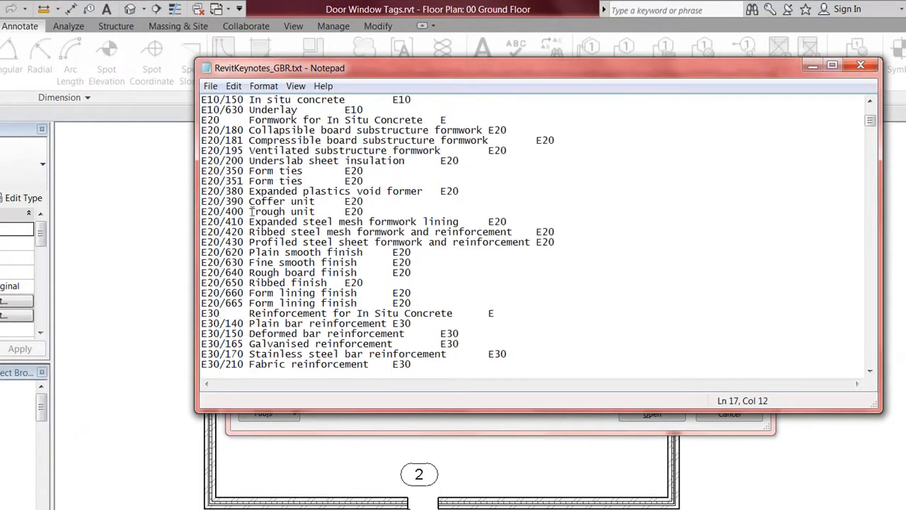
pyautogui.scroll(7, 256, 211)
pyautogui.scroll(-20, 253, 202)
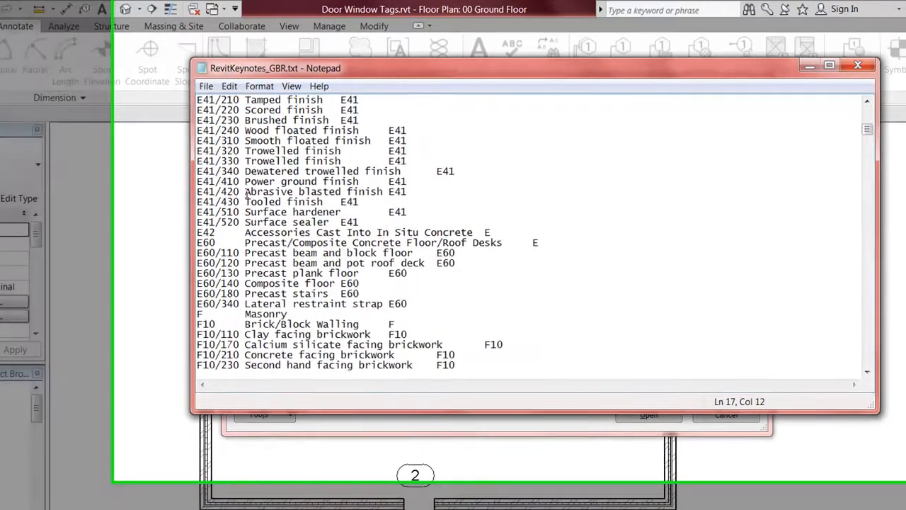
pyautogui.scroll(-5, 249, 192)
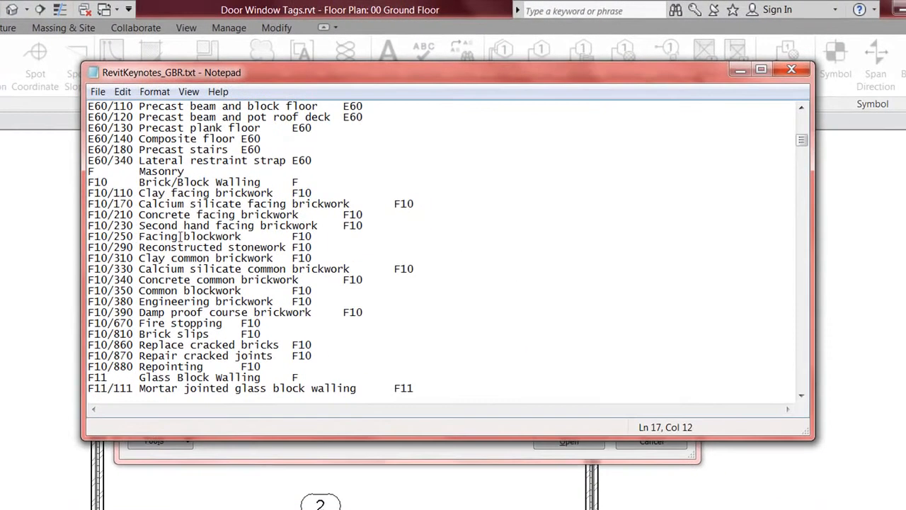
pyautogui.moveTo(317, 235); pyautogui.dragTo(90, 236)
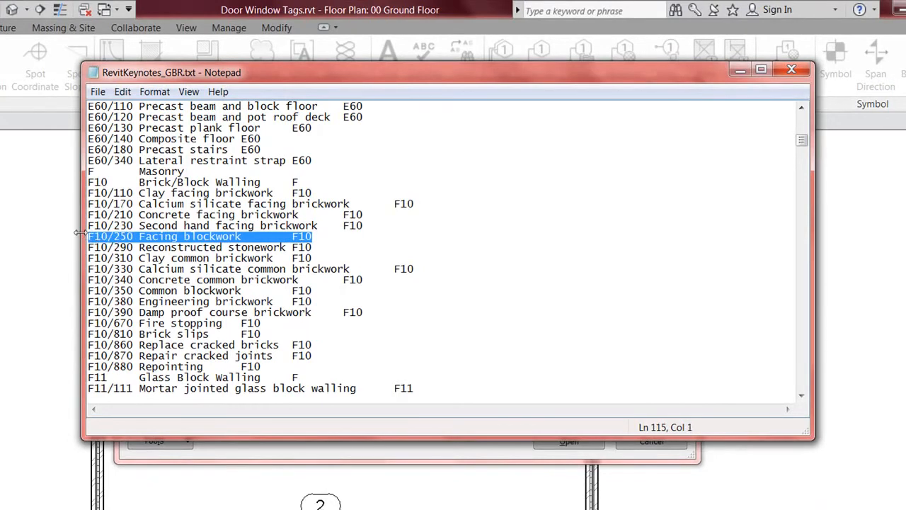
pyautogui.click(325, 234)
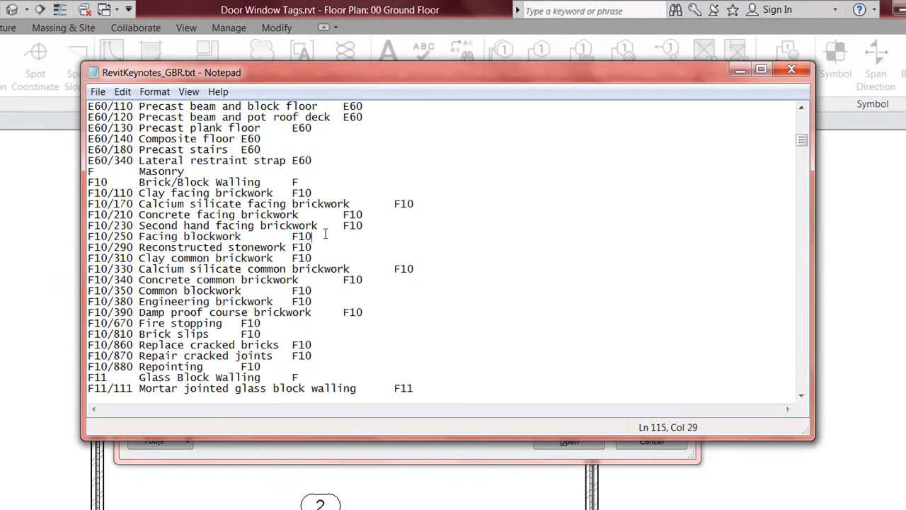
pyautogui.press('Return')
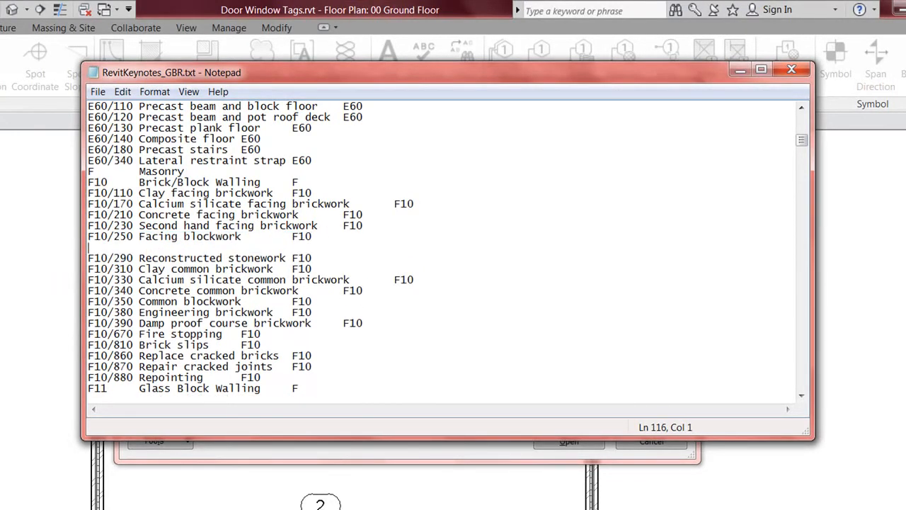
# Step: Paste two copies of the F10/250 line and renumber them F10/260 and F10/270
pyautogui.write('F10/250 Facing blockwork\tF10')
pyautogui.press('Return')
pyautogui.write('F10/250\tFacing blockwork\tF10')
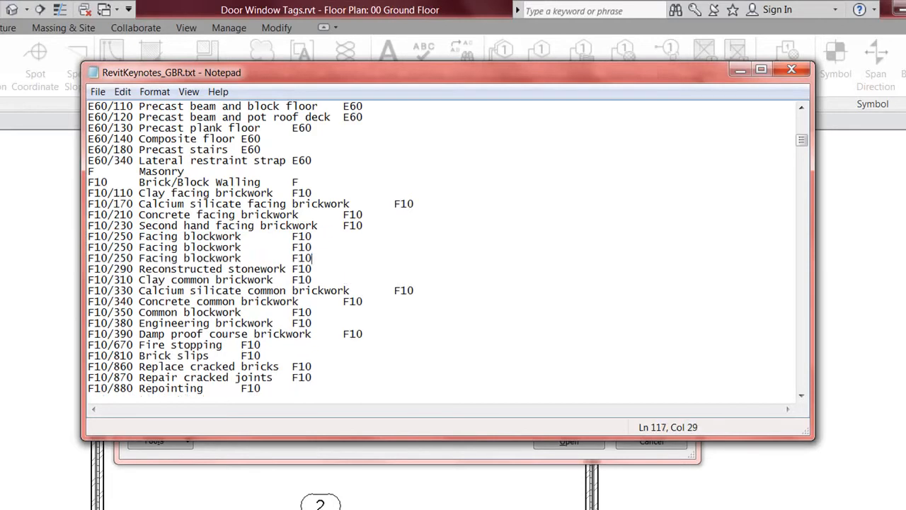
pyautogui.press('BackSpace')
pyautogui.write('6')
pyautogui.write('7')
# Step: Replace the copied descriptions with '100mm Concrete Block' and '300mm Cavity Block Wall', then save the file
pyautogui.moveTo(242, 247); pyautogui.dragTo(141, 248)
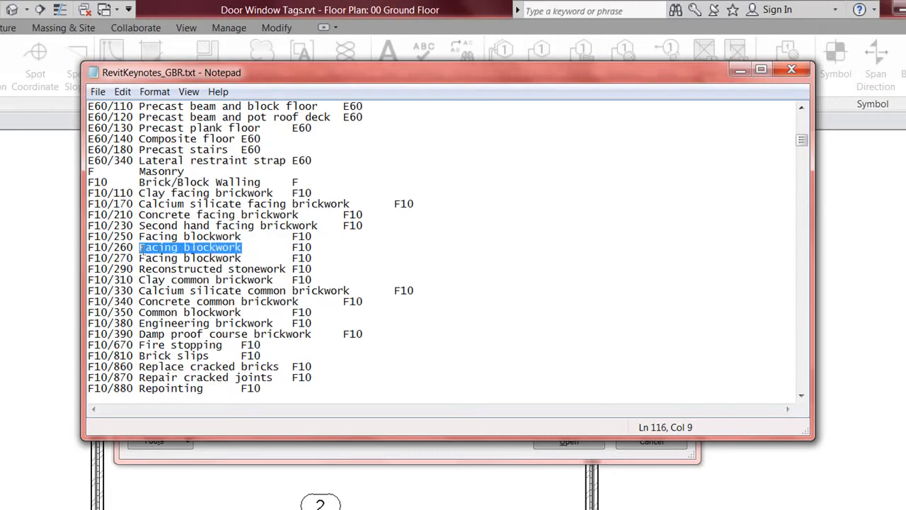
pyautogui.write('10')
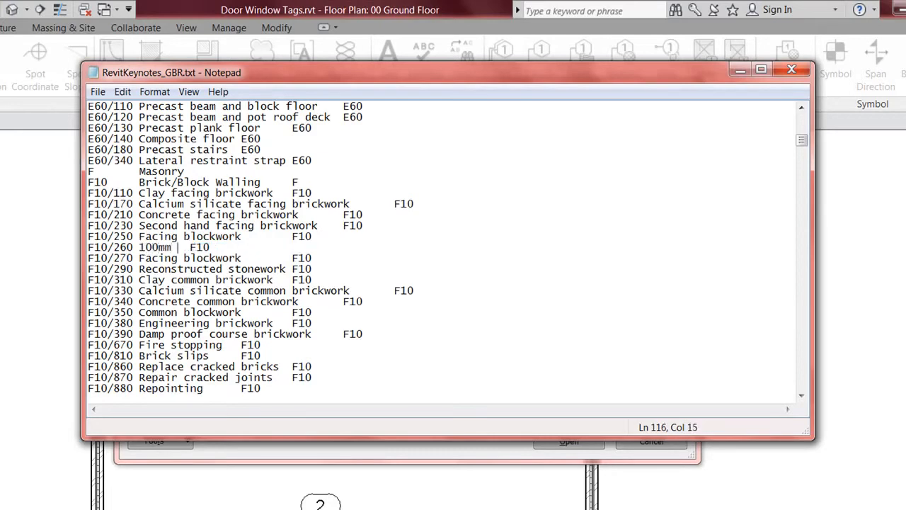
pyautogui.write('0mm Concrete Block')
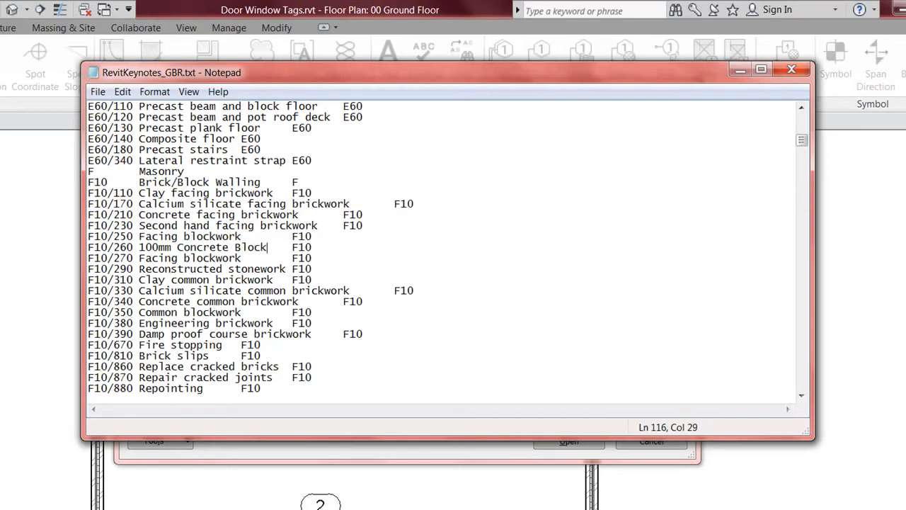
pyautogui.moveTo(248, 261); pyautogui.dragTo(140, 260)
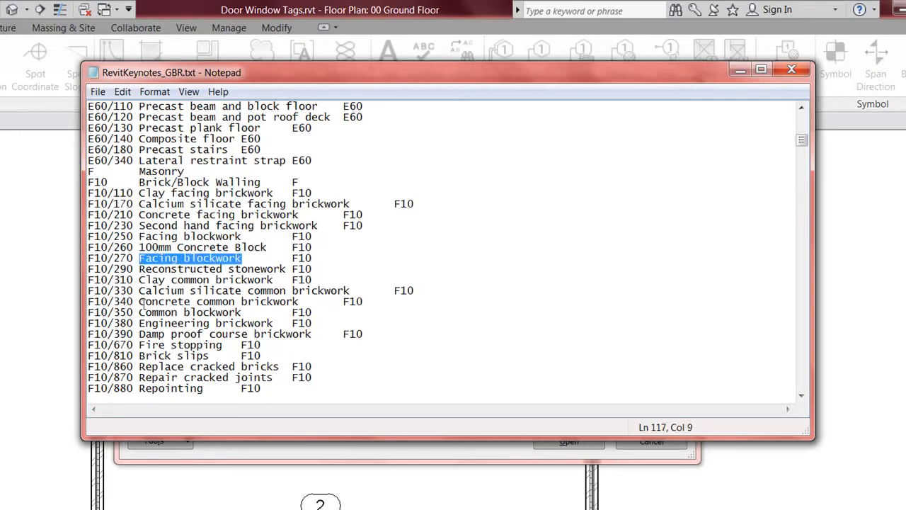
pyautogui.write('300mm Cavity')
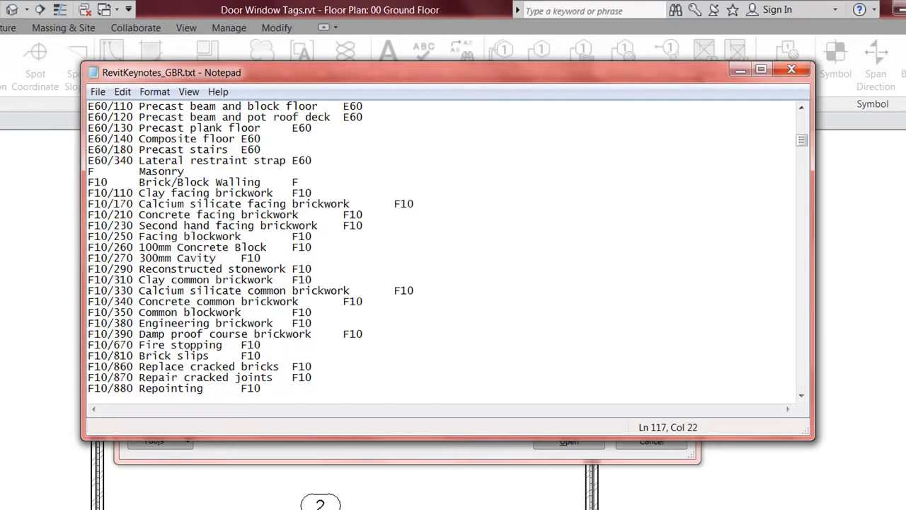
pyautogui.write('Block Wall')
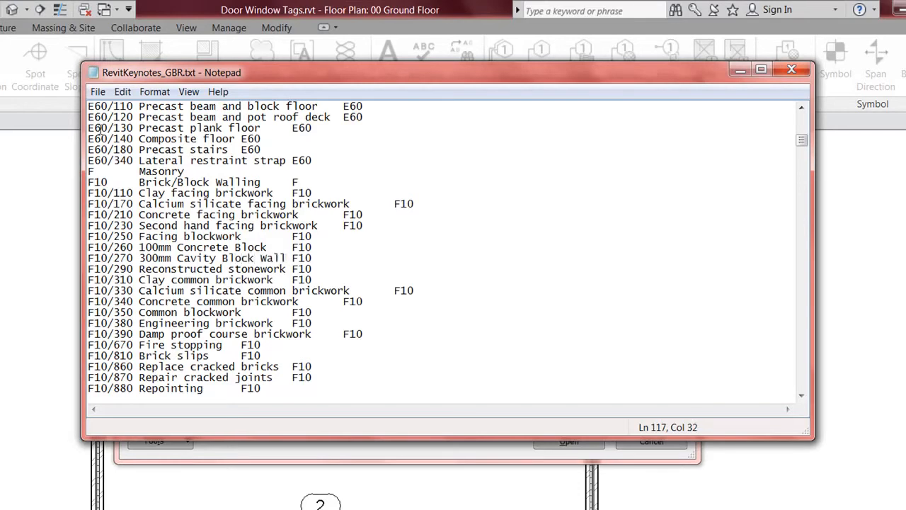
pyautogui.click(97, 92)
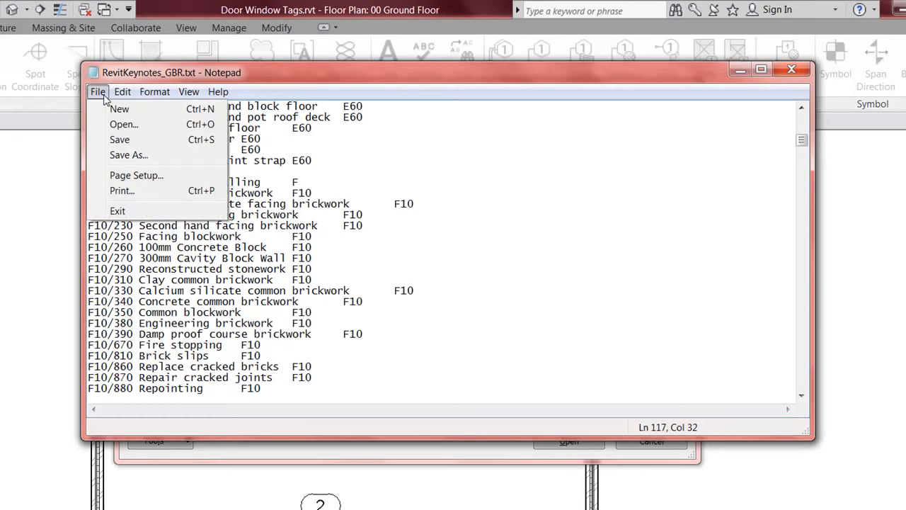
pyautogui.click(126, 144)
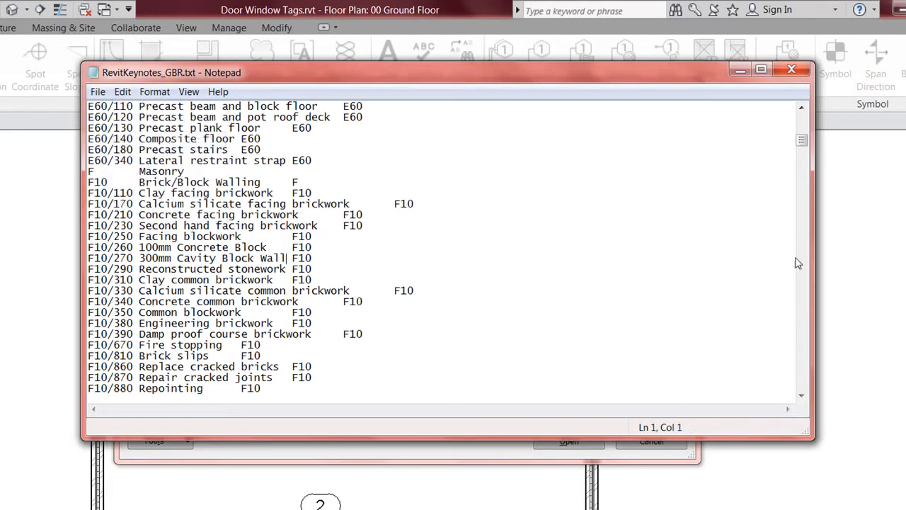
# Step: Close Notepad and reload RevitKeynotes_GBR.txt as the project's keynote table
pyautogui.click(790, 70)
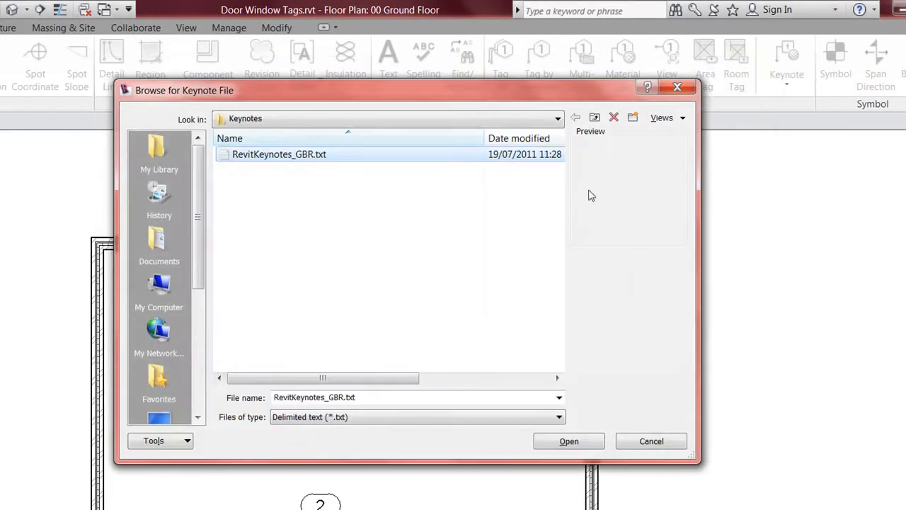
pyautogui.click(570, 442)
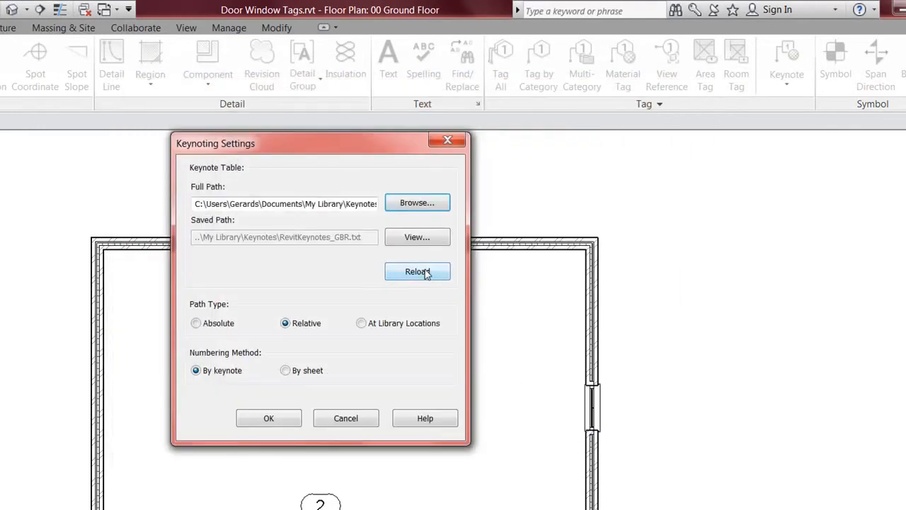
pyautogui.click(425, 274)
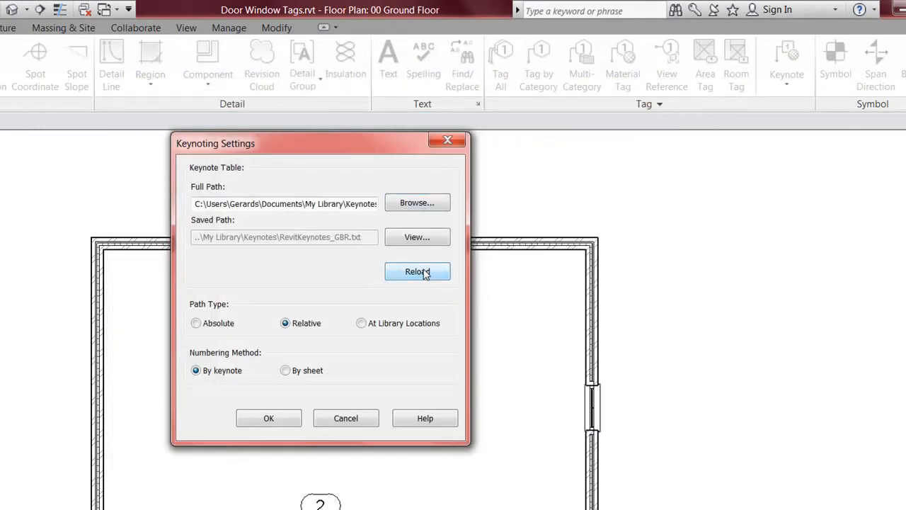
pyautogui.click(279, 423)
pyautogui.moveTo(479, 423); pyautogui.dragTo(464, 407, button='middle')
pyautogui.click(796, 90)
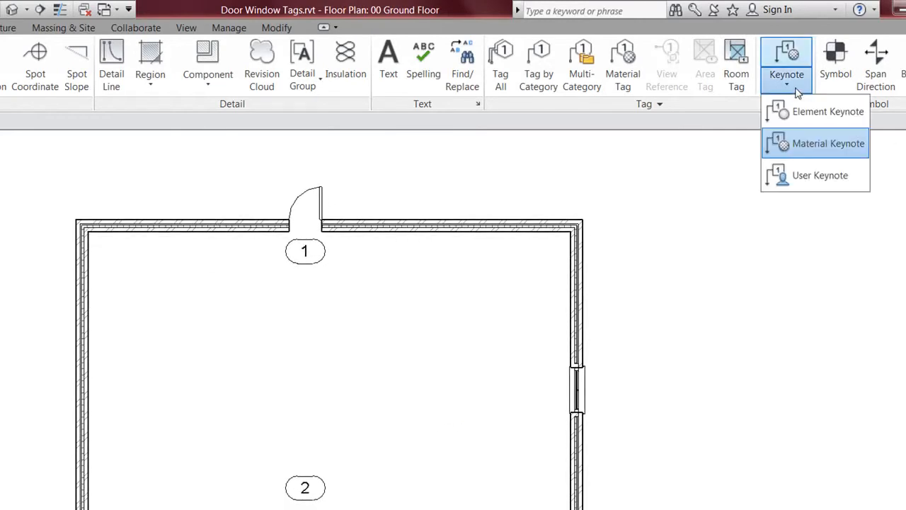
# Step: Place a material keynote tag with its leader anchored on the cavity wall
pyautogui.click(787, 145)
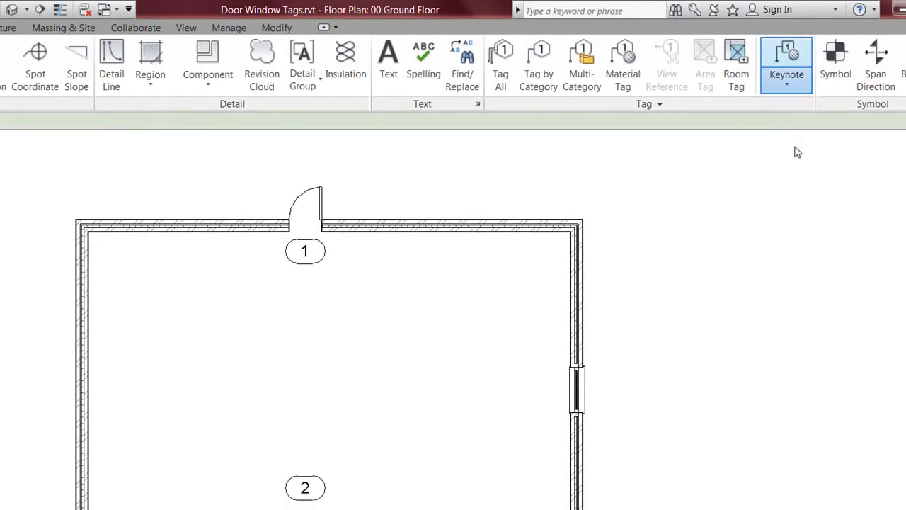
pyautogui.moveTo(606, 431); pyautogui.dragTo(497, 366, button='middle')
pyautogui.scroll(8, 488, 371)
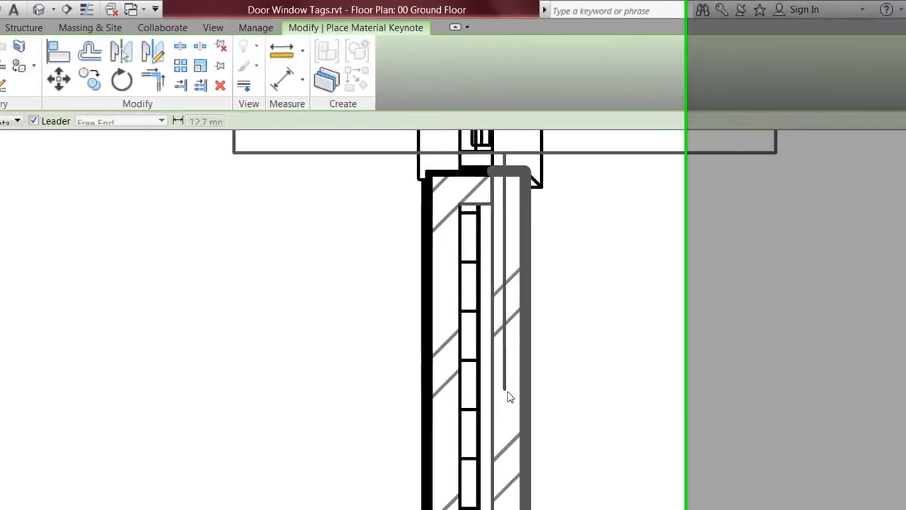
pyautogui.scroll(-2, 483, 389)
pyautogui.moveTo(484, 393); pyautogui.dragTo(469, 415, button='middle')
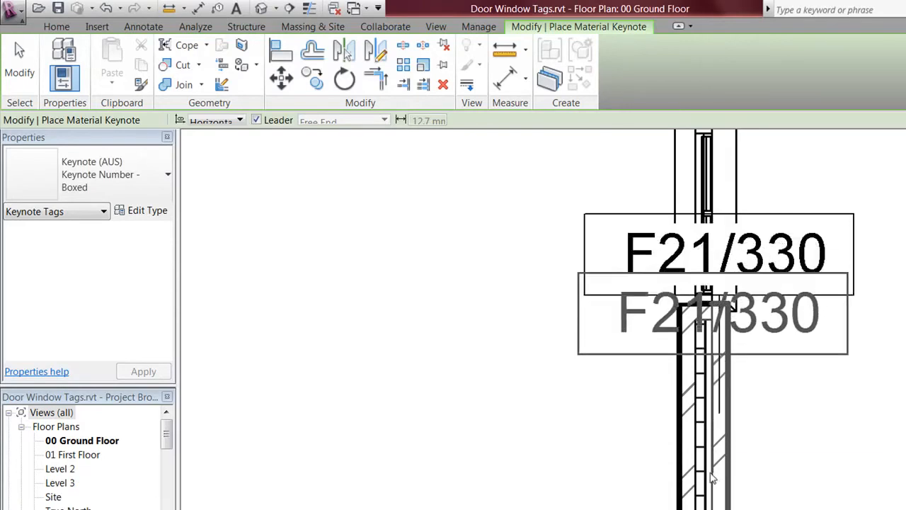
pyautogui.moveTo(719, 477); pyautogui.dragTo(700, 345, button='middle')
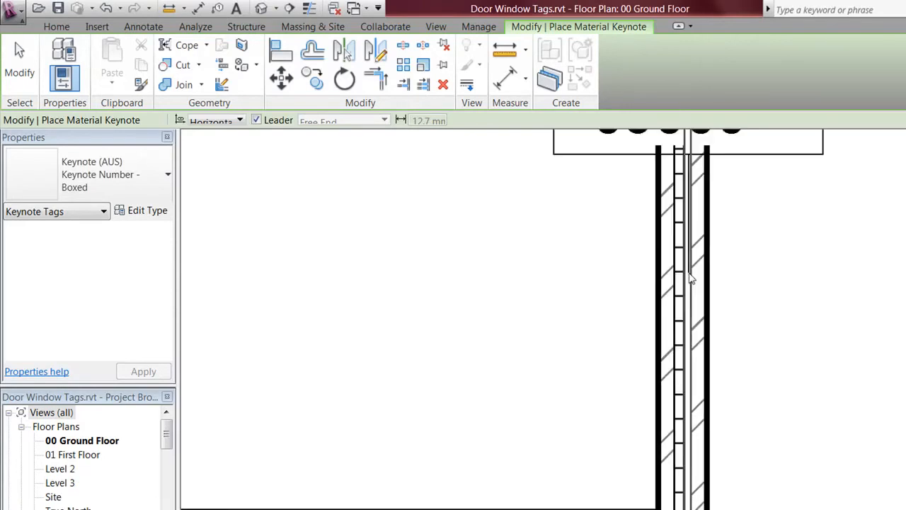
pyautogui.click(700, 348)
pyautogui.scroll(-1, 868, 362)
pyautogui.moveTo(868, 362); pyautogui.dragTo(751, 374, button='middle')
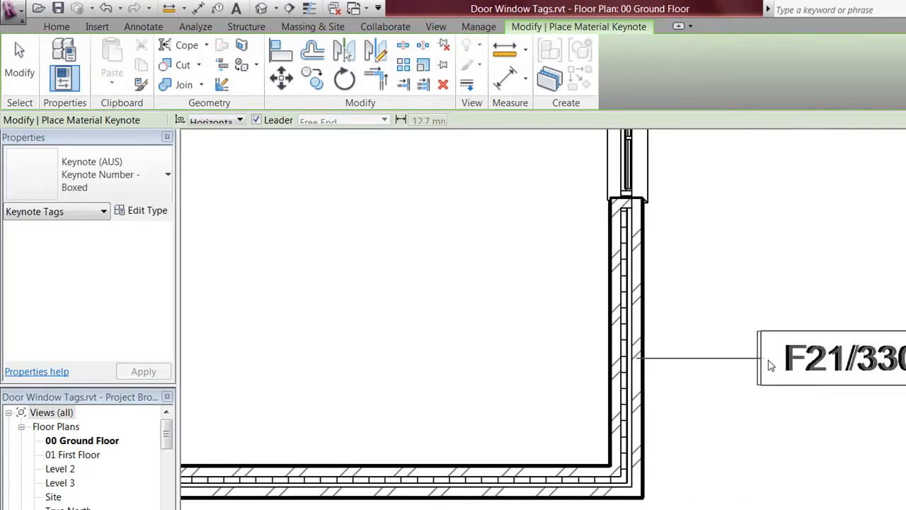
pyautogui.click(856, 361)
pyautogui.scroll(-2, 844, 310)
pyautogui.moveTo(844, 310); pyautogui.dragTo(795, 312, button='middle')
pyautogui.moveTo(860, 381); pyautogui.dragTo(719, 322, button='middle')
# Step: Change the placed tag's keynote to F10/260, 100mm Concrete Block
pyautogui.click(690, 405)
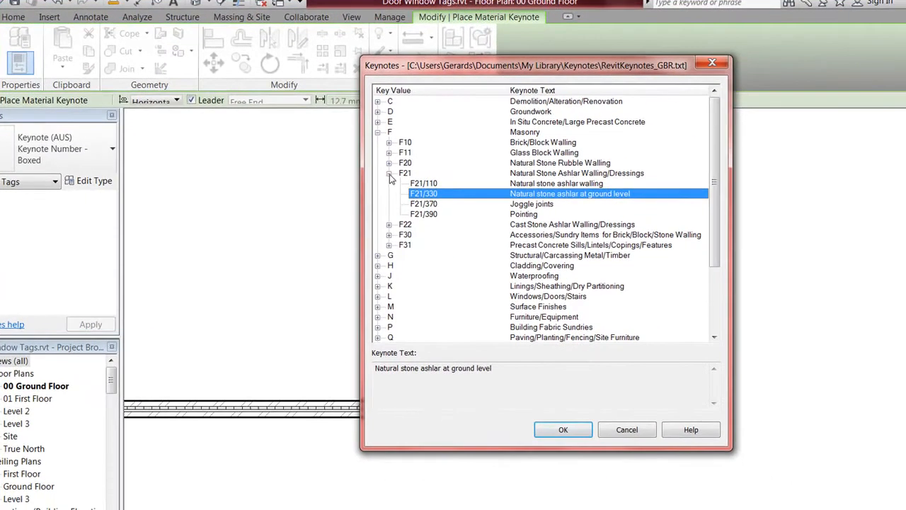
pyautogui.click(389, 174)
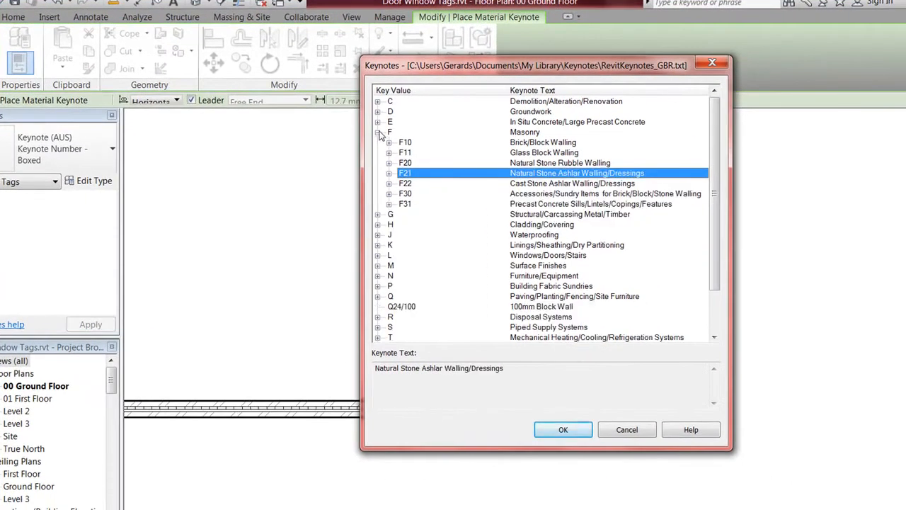
pyautogui.click(389, 143)
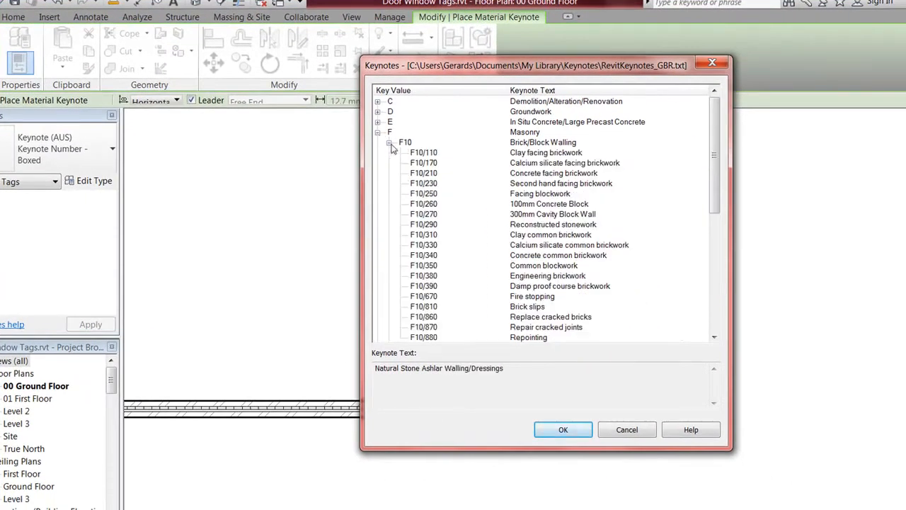
pyautogui.click(431, 203)
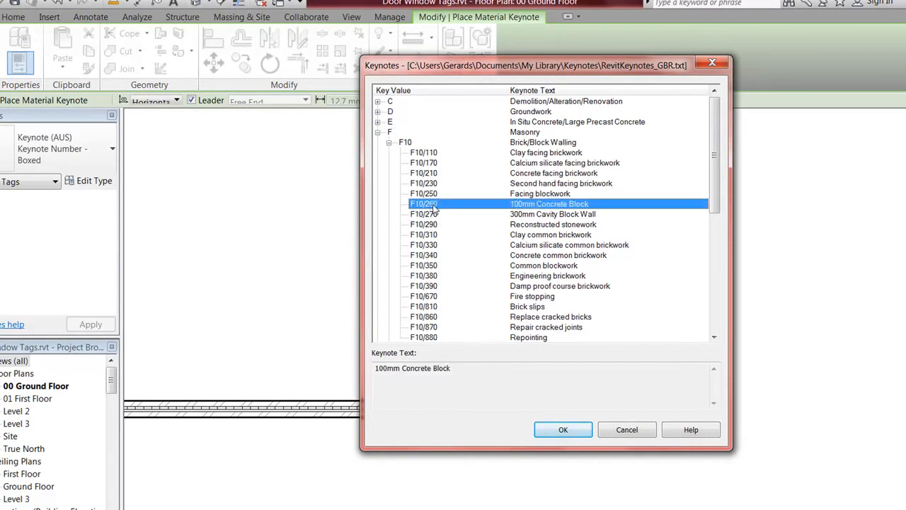
pyautogui.click(563, 430)
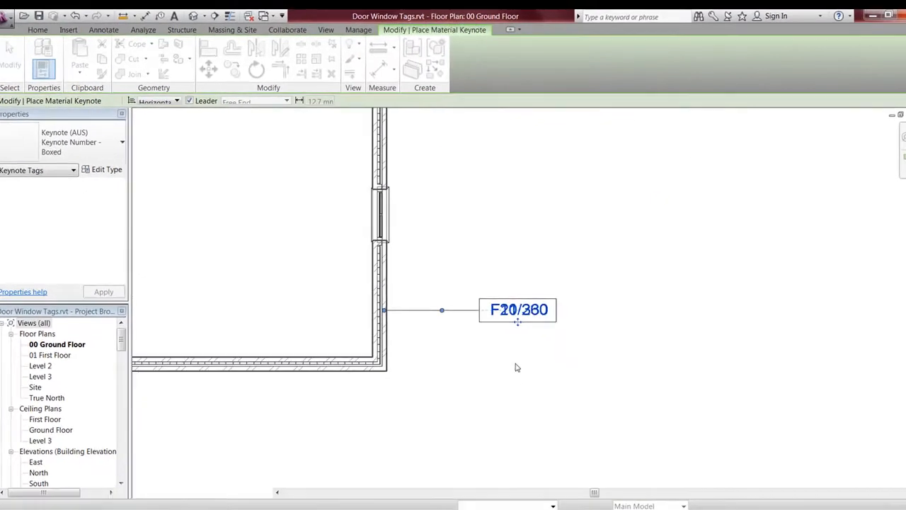
pyautogui.moveTo(463, 206); pyautogui.dragTo(461, 280, button='middle')
pyautogui.moveTo(434, 248)
pyautogui.mouseDown(button='middle')
pyautogui.moveTo(449, 288)
pyautogui.moveTo(444, 253)
pyautogui.mouseUp(button='middle')
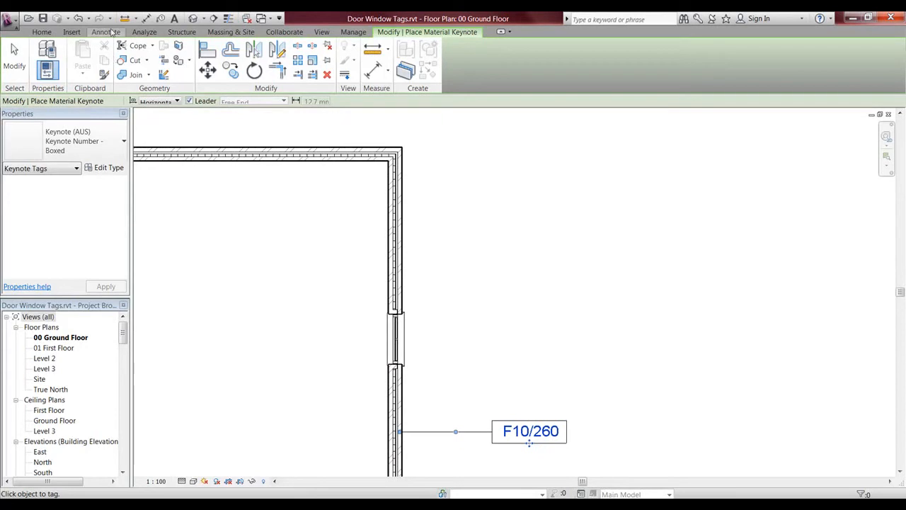
# Step: Place an element keynote on the wall and assign it F10/270, 300mm Cavity Block Wall
pyautogui.click(105, 32)
pyautogui.click(764, 76)
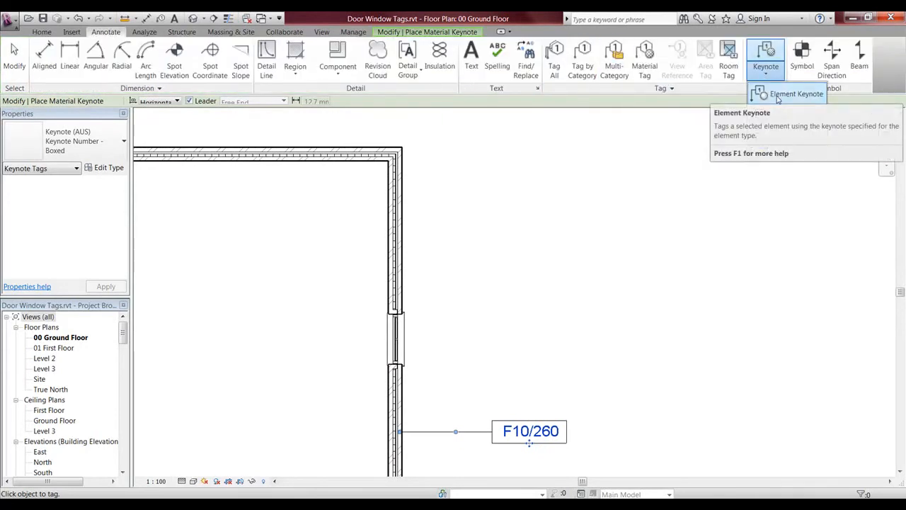
pyautogui.click(778, 96)
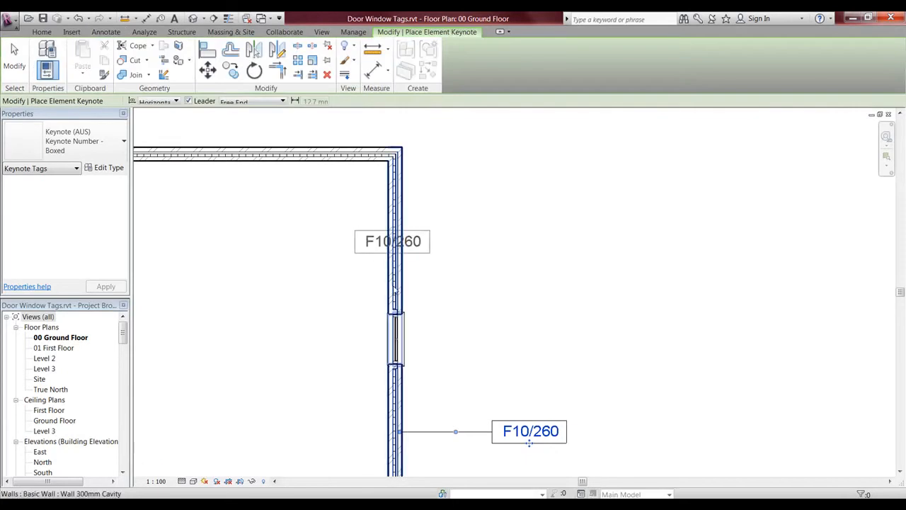
pyautogui.click(398, 287)
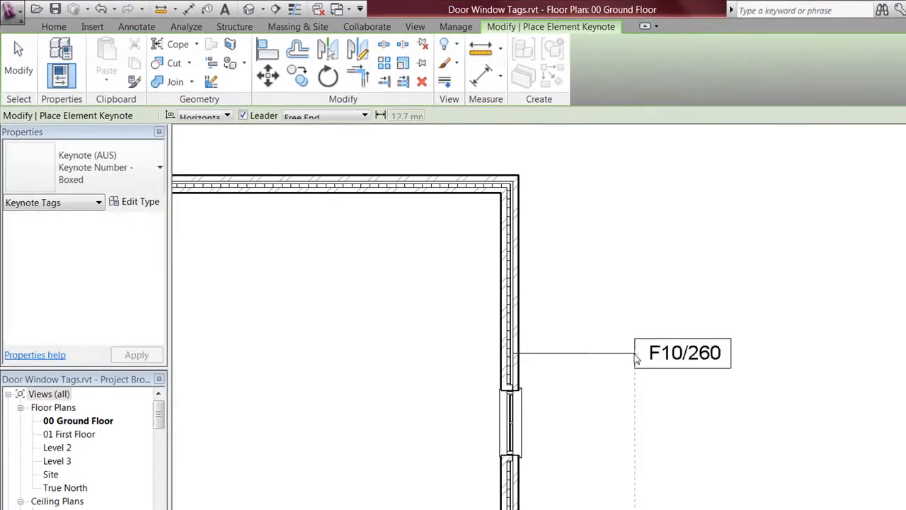
pyautogui.scroll(-1, 610, 287)
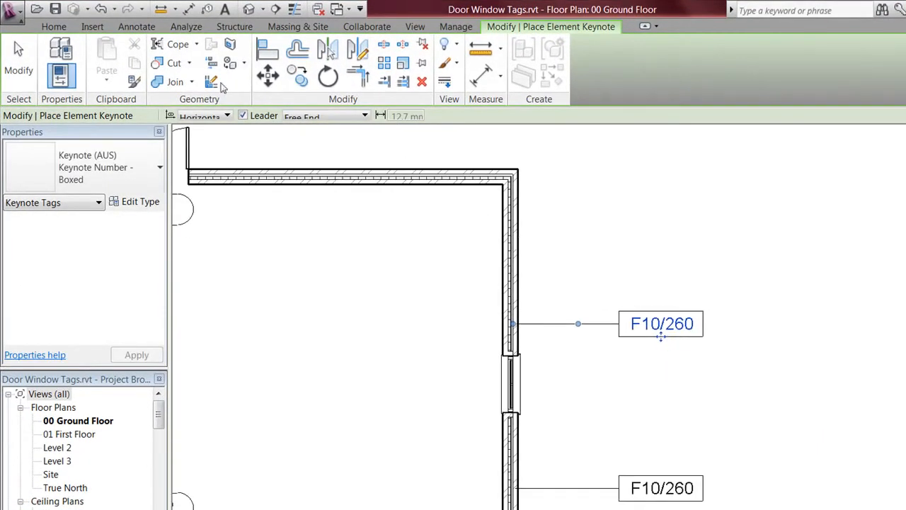
pyautogui.click(659, 323)
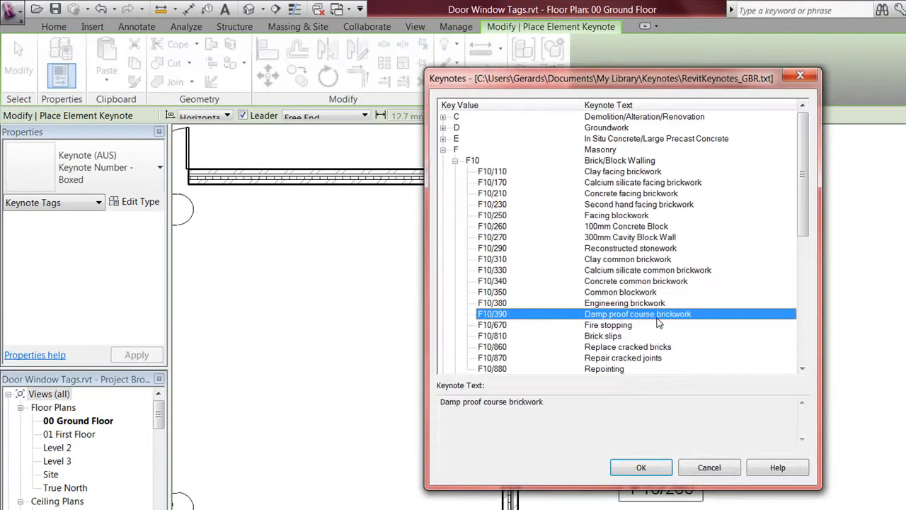
pyautogui.click(499, 238)
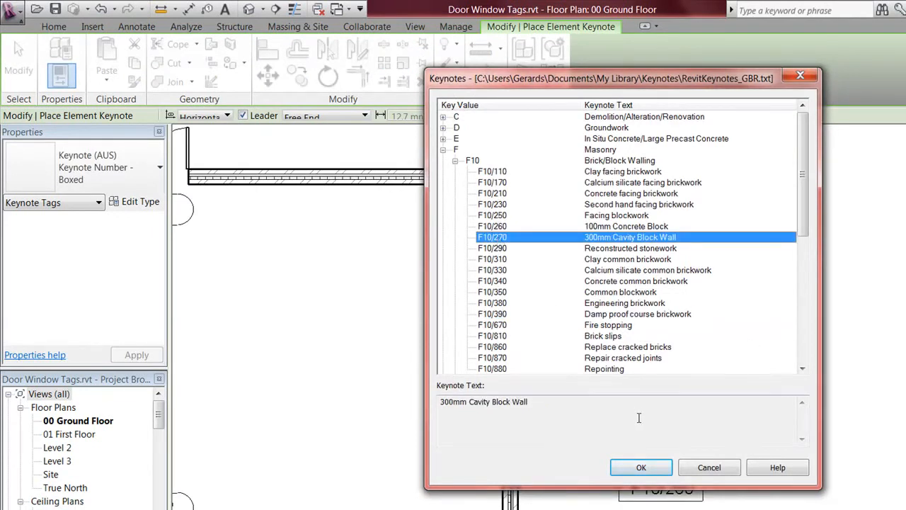
pyautogui.click(640, 468)
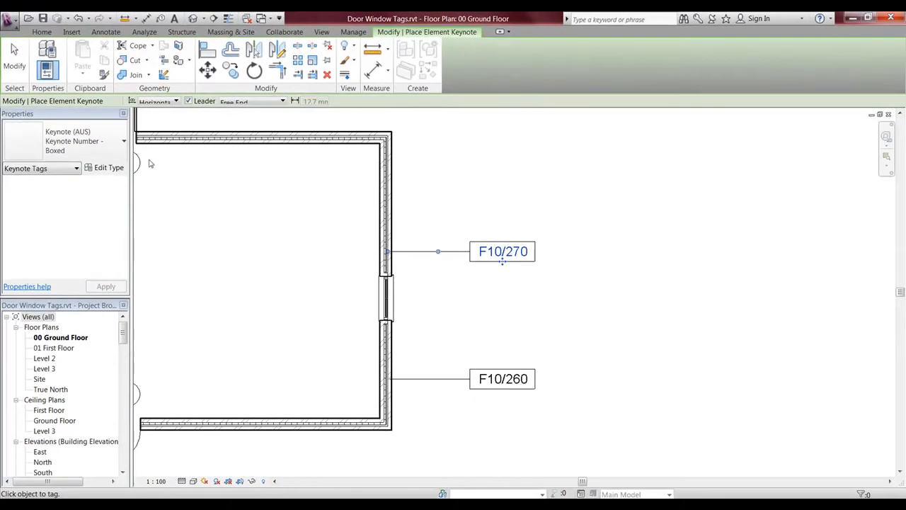
# Step: Set the keynote tag type to show unboxed keynote text with Open Dot 1.5mm arrowheads
pyautogui.click(106, 168)
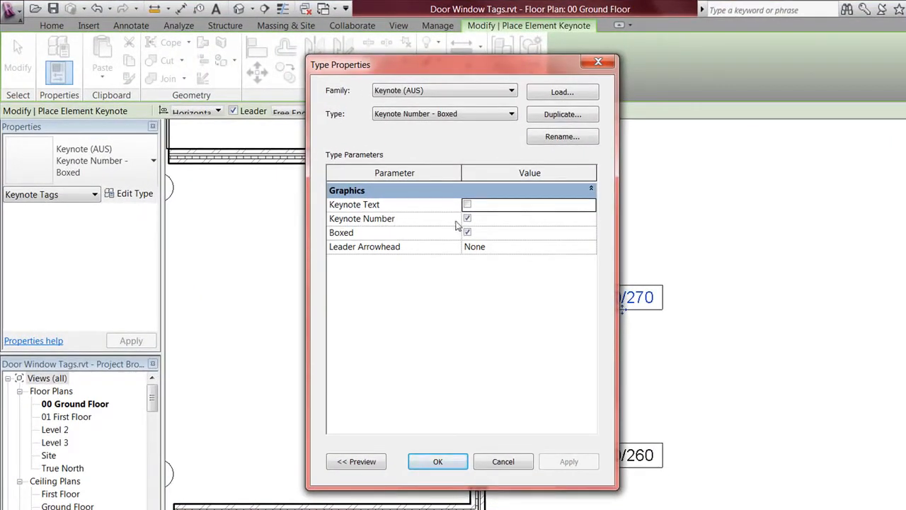
pyautogui.click(467, 219)
pyautogui.click(467, 232)
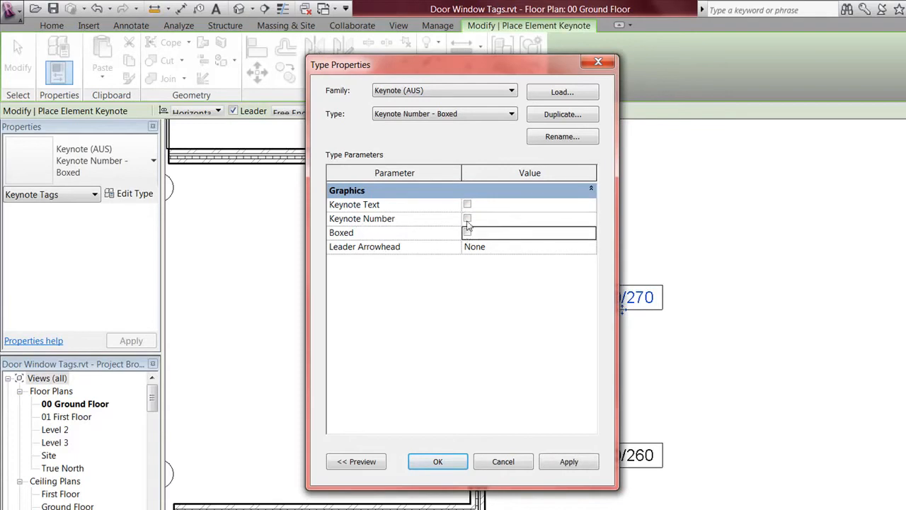
pyautogui.click(467, 205)
pyautogui.click(589, 251)
pyautogui.scroll(-4, 572, 285)
pyautogui.click(501, 284)
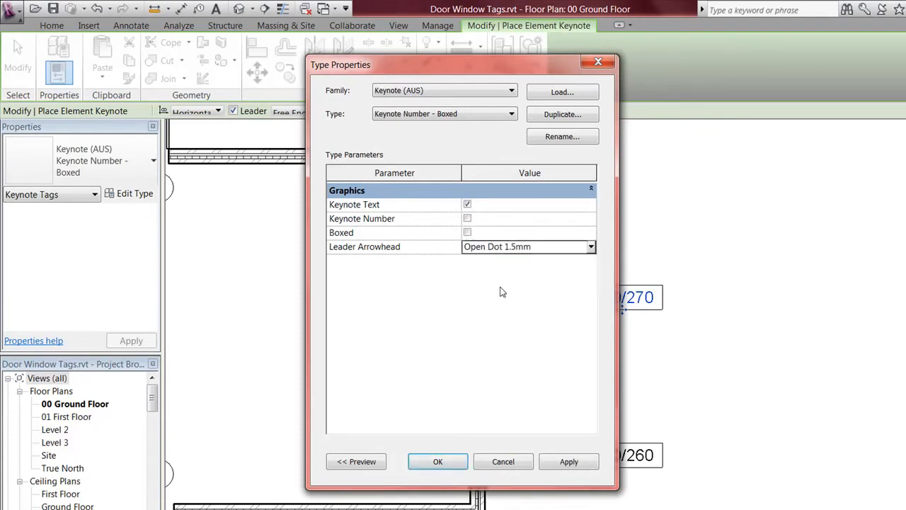
pyautogui.click(440, 461)
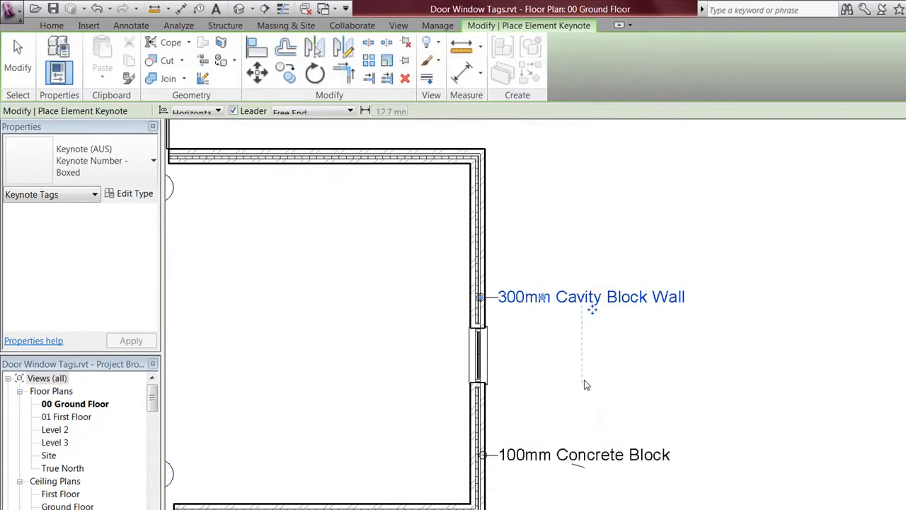
pyautogui.moveTo(594, 316); pyautogui.dragTo(644, 309)
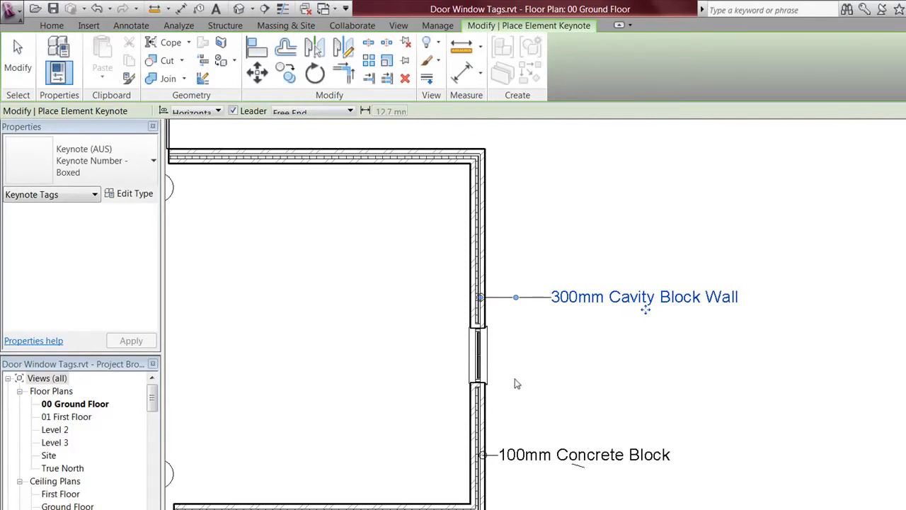
# Step: Move the 100mm Concrete Block and 300mm Cavity Block Wall tags right so they line up
pyautogui.press('Escape')
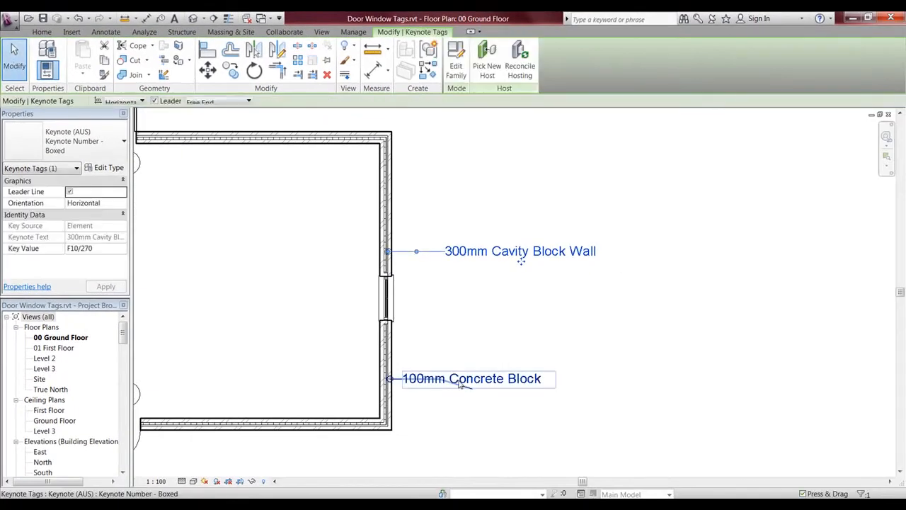
pyautogui.moveTo(461, 383); pyautogui.dragTo(550, 390)
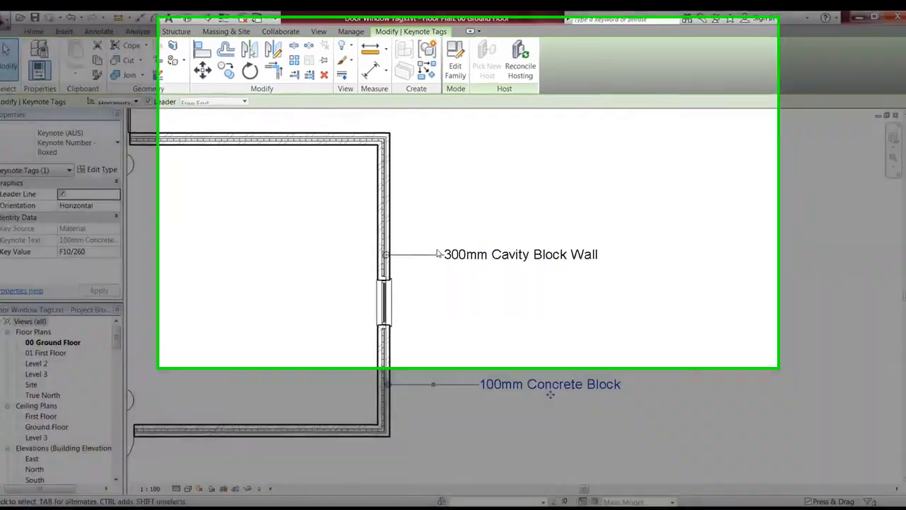
pyautogui.click(459, 256)
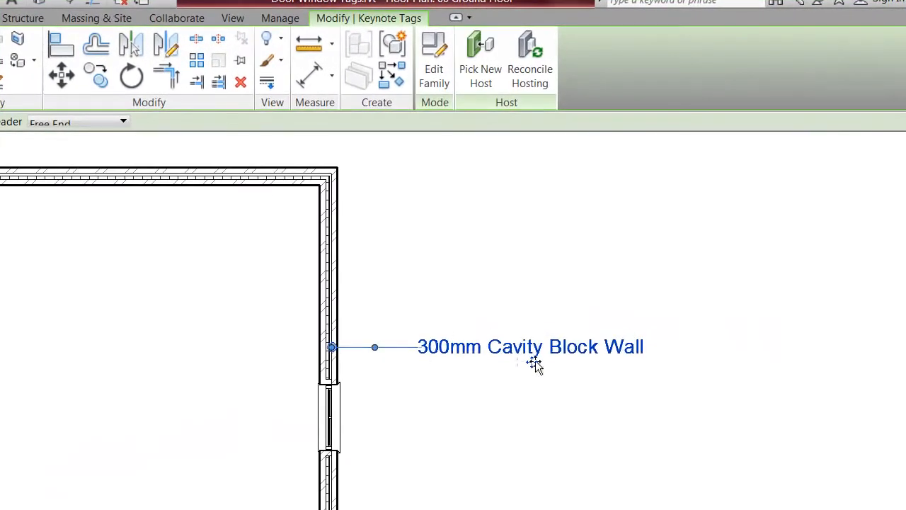
pyautogui.moveTo(534, 363); pyautogui.dragTo(584, 365)
pyautogui.click(509, 461)
pyautogui.scroll(-1, 504, 458)
pyautogui.moveTo(504, 459); pyautogui.dragTo(466, 458, button='middle')
pyautogui.click(877, 83)
pyautogui.click(902, 149)
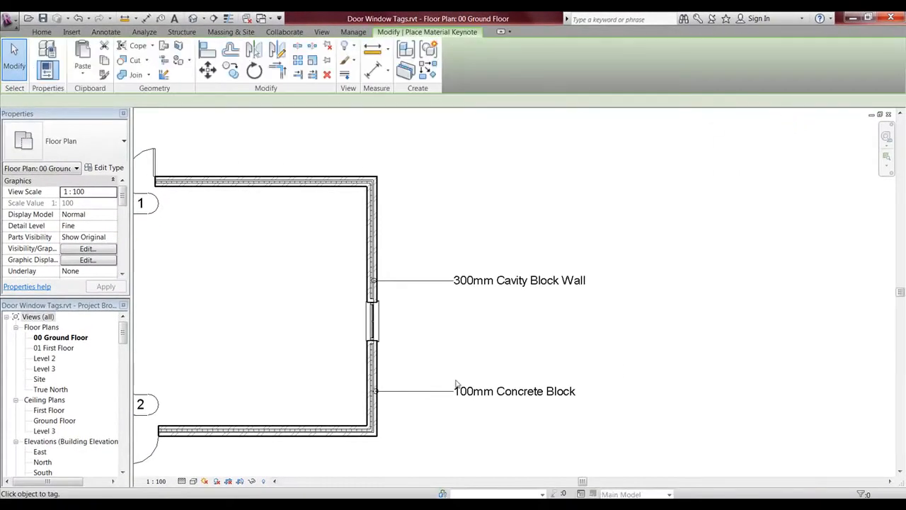
# Step: Place a 100mm Concrete Block material keynote tag on the wall
pyautogui.scroll(4, 394, 383)
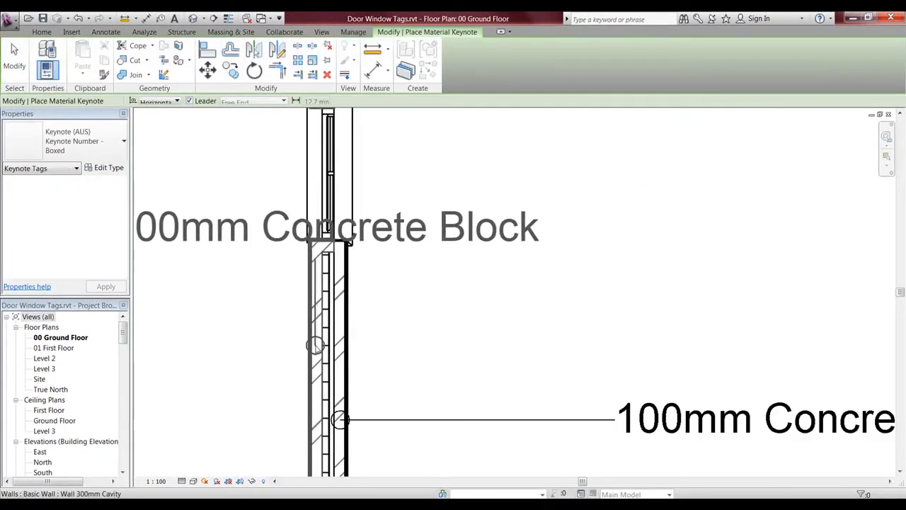
pyautogui.click(314, 345)
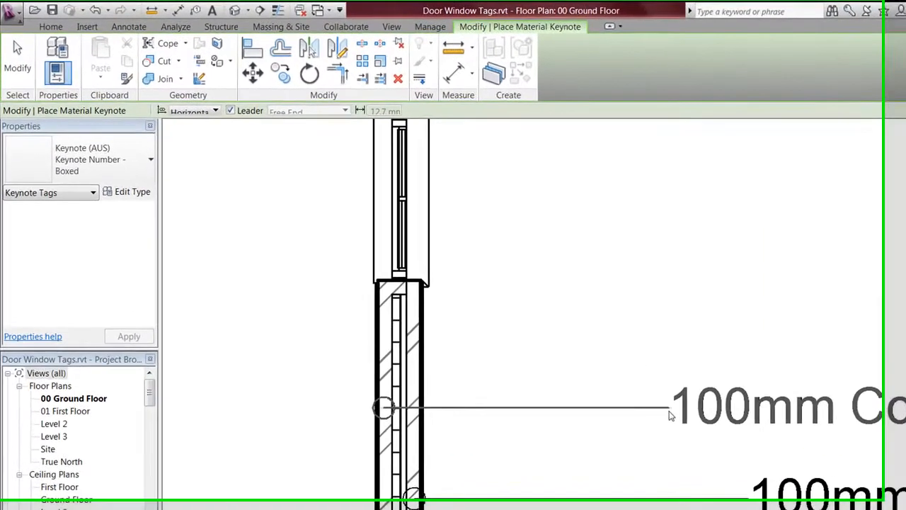
pyautogui.click(739, 405)
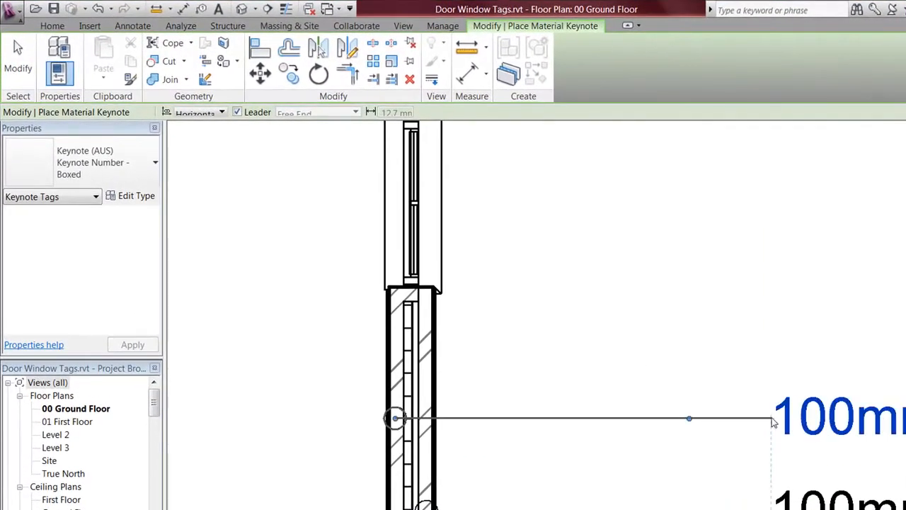
pyautogui.scroll(-3, 759, 439)
pyautogui.moveTo(635, 352); pyautogui.dragTo(897, 464, button='middle')
pyautogui.scroll(-2, 594, 425)
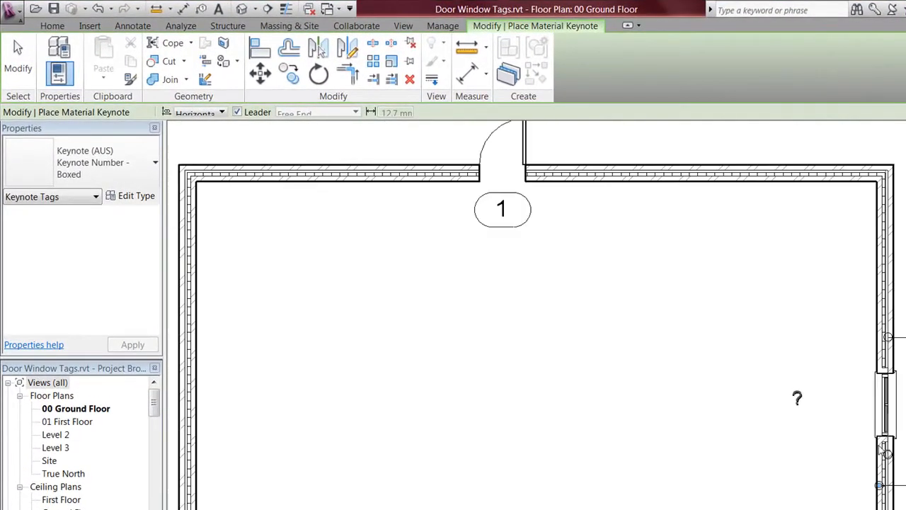
pyautogui.scroll(6, 594, 382)
# Step: Tag the outer left wall with Concrete Block, then add a 300mm Cavity Block Wall element keynote above
pyautogui.click(637, 405)
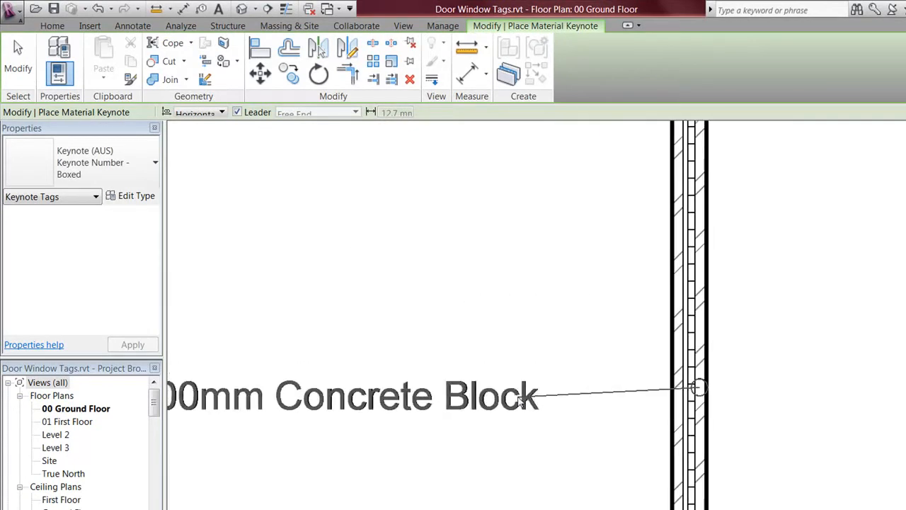
pyautogui.click(461, 394)
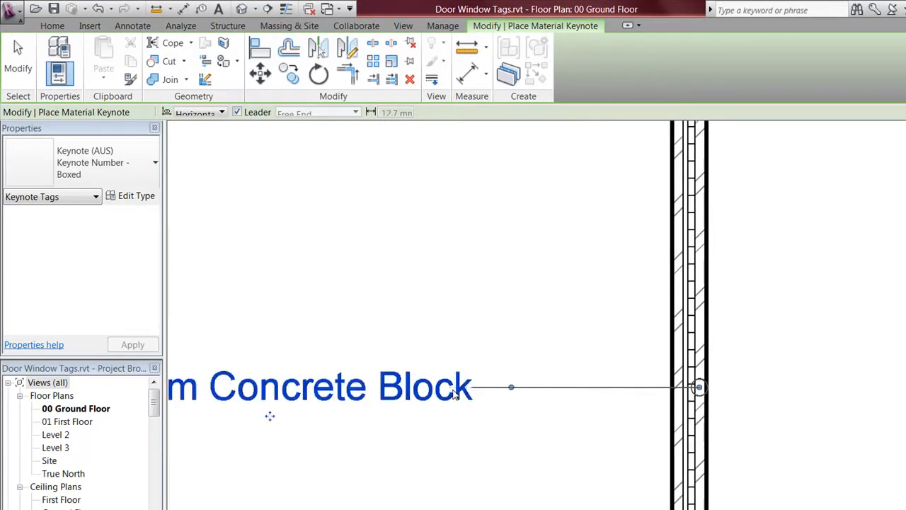
pyautogui.scroll(-2, 425, 203)
pyautogui.scroll(-1, 425, 205)
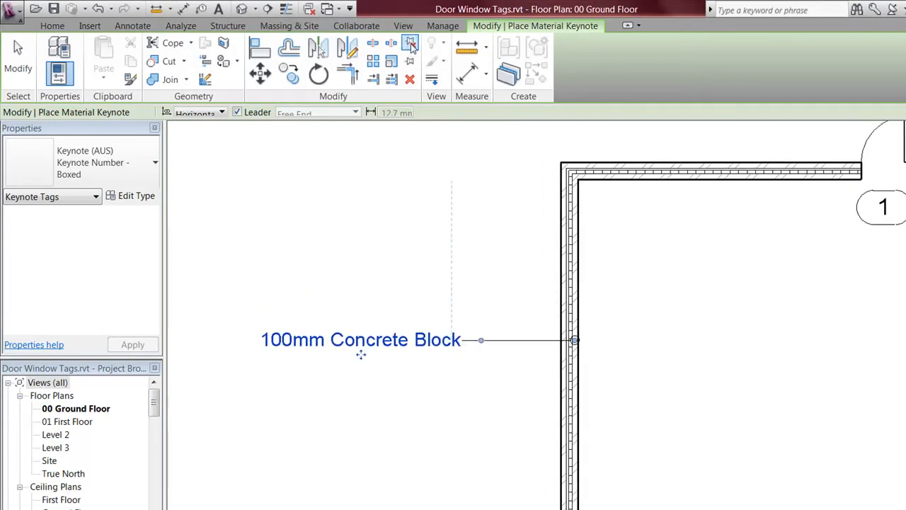
pyautogui.click(53, 26)
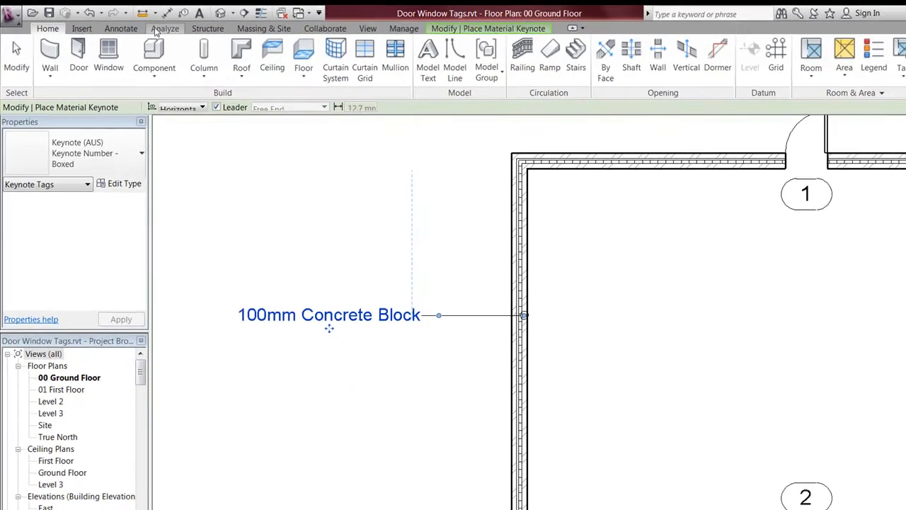
pyautogui.click(121, 29)
pyautogui.click(767, 74)
pyautogui.click(771, 97)
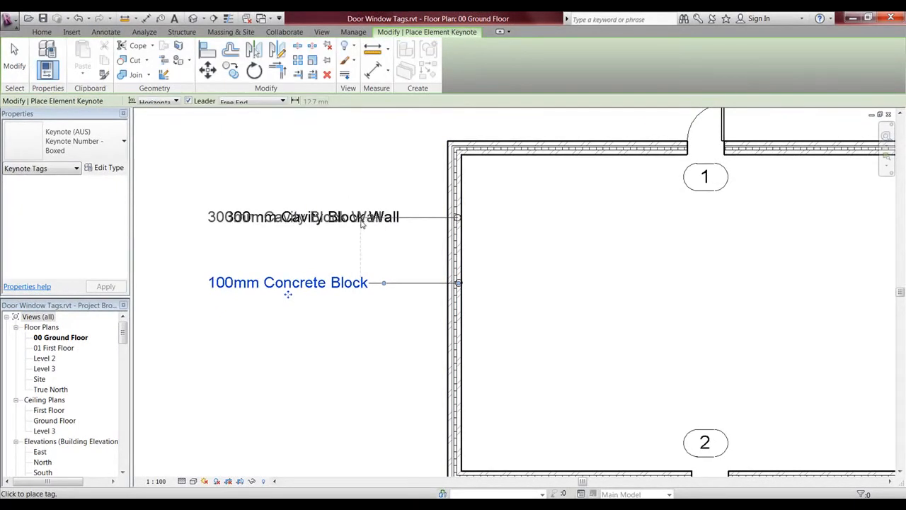
pyautogui.click(361, 224)
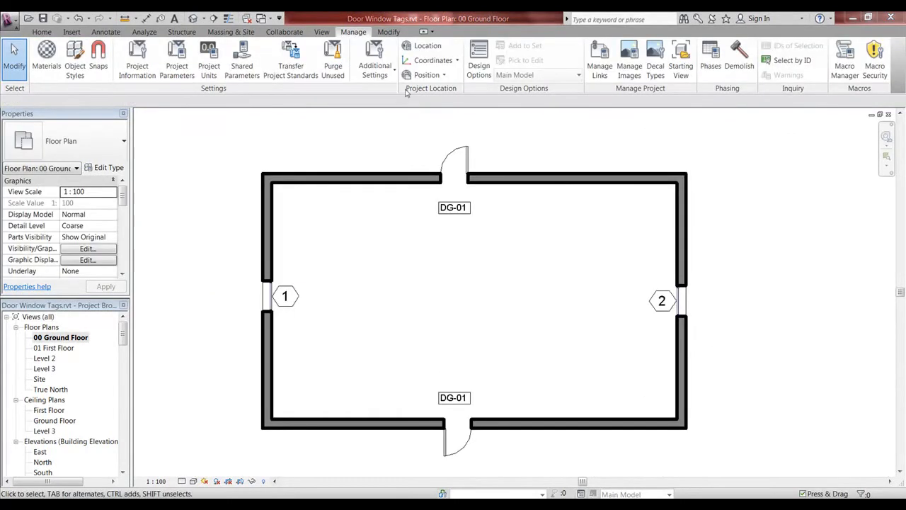
# Step: Start a new line pattern beginning with a 2 mm dash and a 2 mm space
pyautogui.click(387, 73)
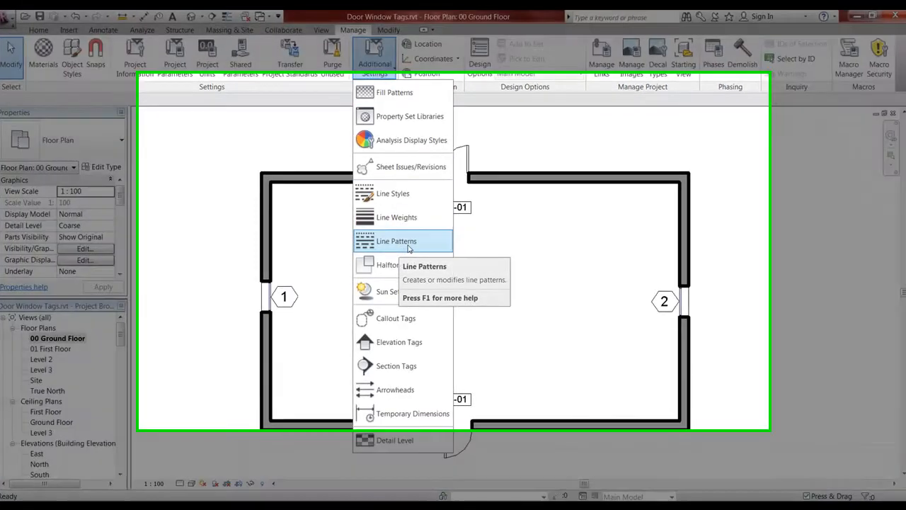
pyautogui.click(409, 242)
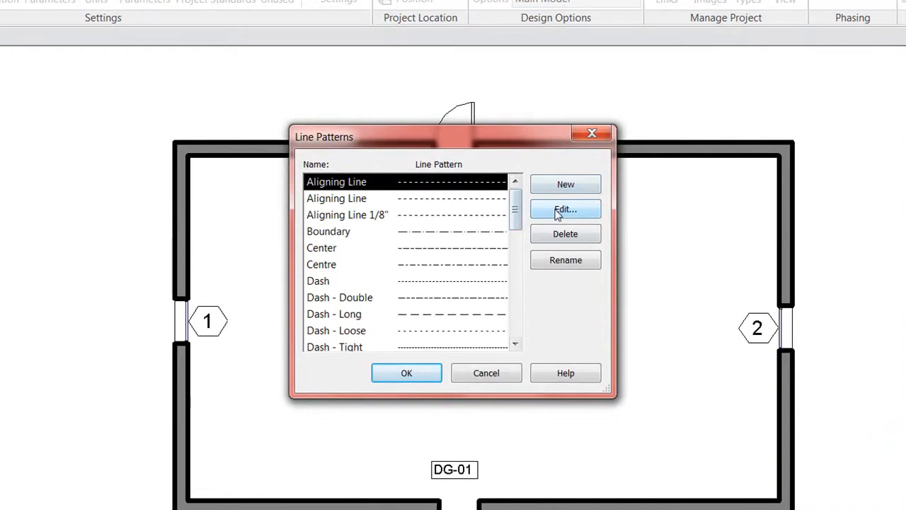
pyautogui.click(567, 190)
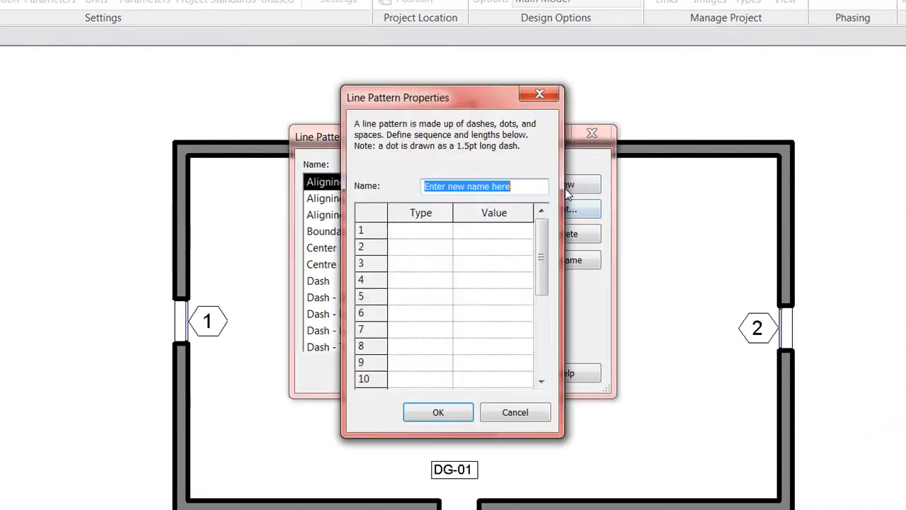
pyautogui.click(421, 230)
pyautogui.click(446, 230)
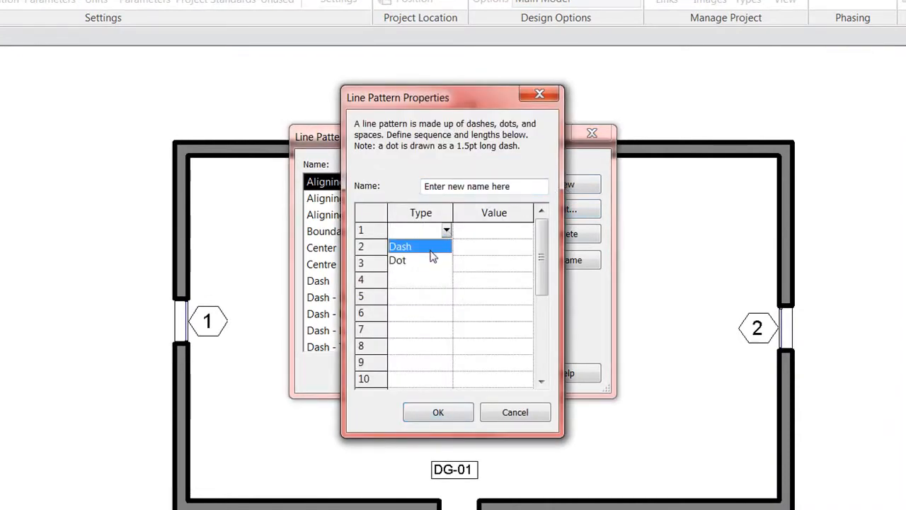
pyautogui.click(430, 247)
pyautogui.click(474, 232)
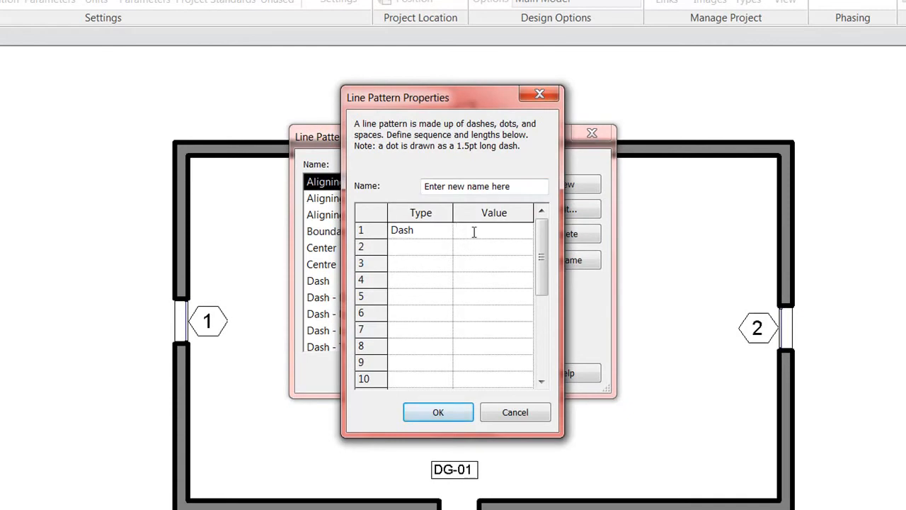
pyautogui.write('2')
pyautogui.click(442, 246)
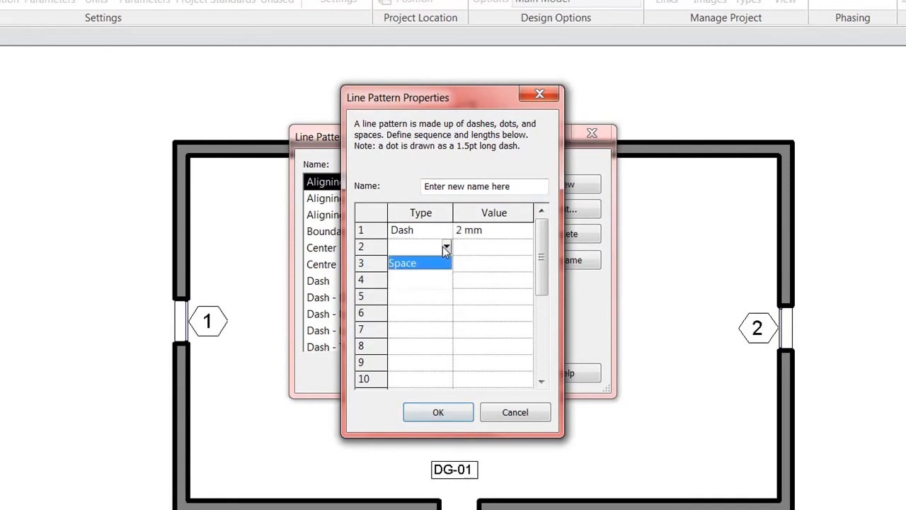
pyautogui.click(432, 263)
pyautogui.click(472, 247)
pyautogui.write('2')
# Step: Add a dot, a 2 mm space, a 2 mm dash and a final 2 mm space
pyautogui.click(447, 264)
pyautogui.click(423, 295)
pyautogui.click(463, 262)
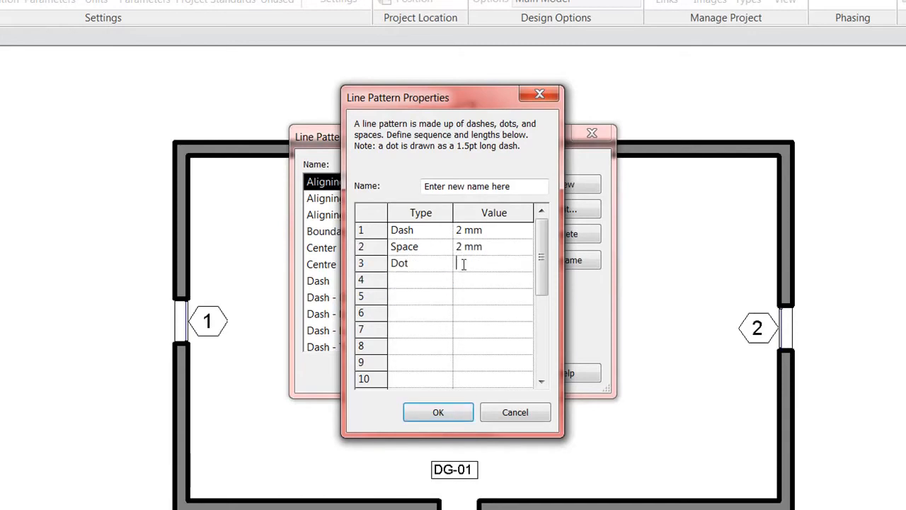
pyautogui.click(447, 281)
pyautogui.click(434, 300)
pyautogui.click(461, 281)
pyautogui.write('2')
pyautogui.click(443, 296)
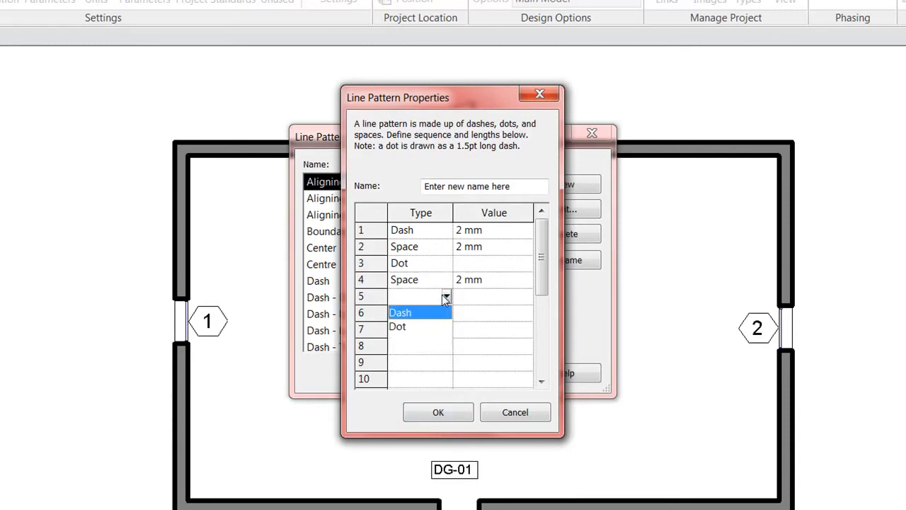
pyautogui.click(425, 313)
pyautogui.click(470, 296)
pyautogui.write('2')
pyautogui.click(443, 313)
pyautogui.click(432, 334)
pyautogui.click(461, 315)
pyautogui.write('2')
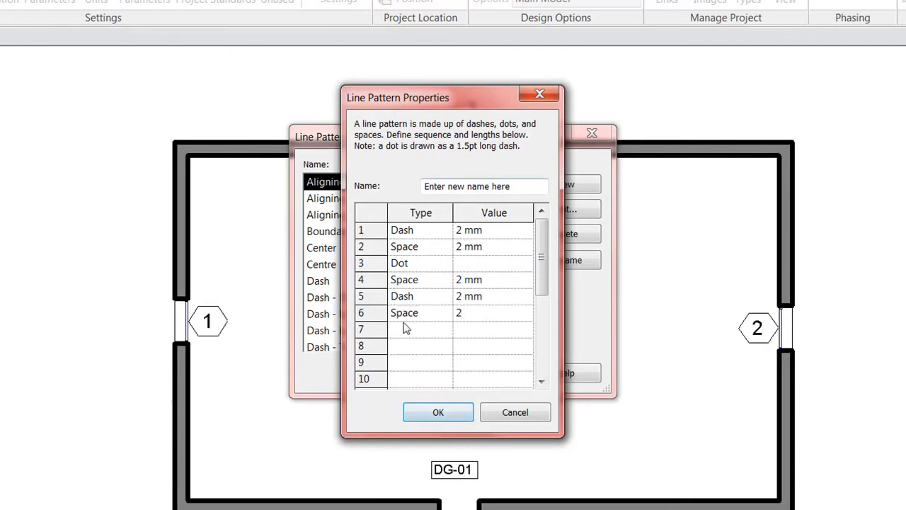
# Step: Replace the placeholder pattern name with 'G' and confirm both line pattern dialogs
pyautogui.moveTo(517, 190); pyautogui.dragTo(427, 188)
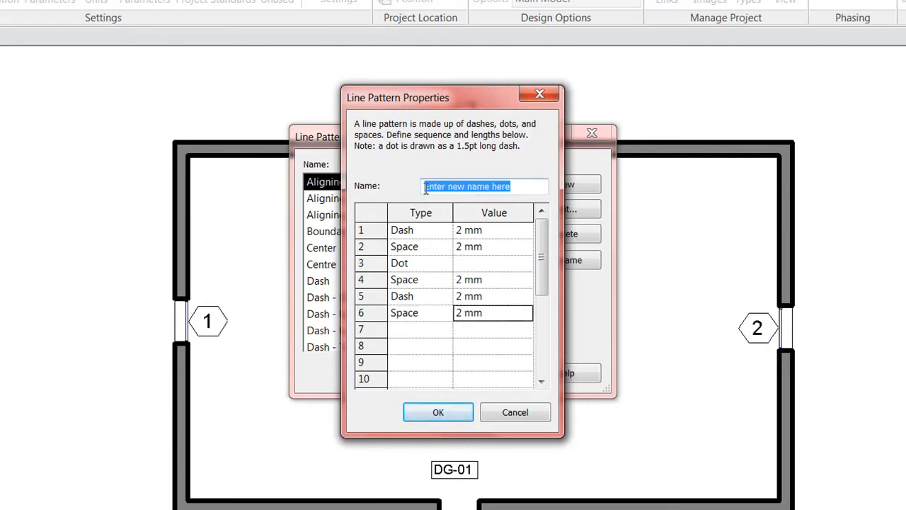
pyautogui.write('Gerard')
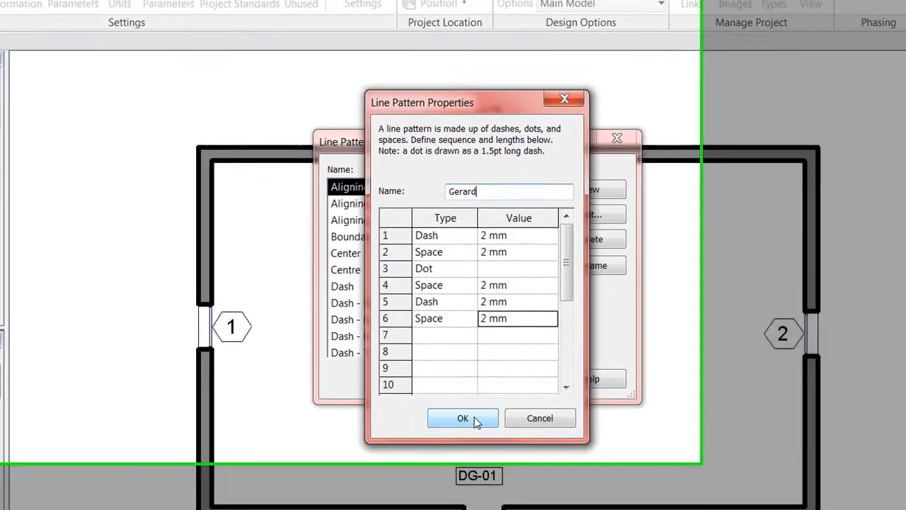
pyautogui.click(441, 413)
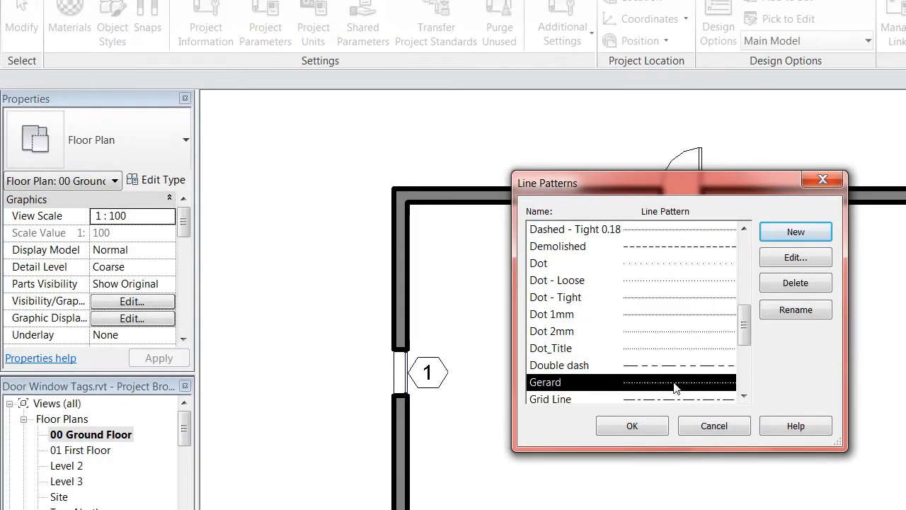
pyautogui.click(632, 426)
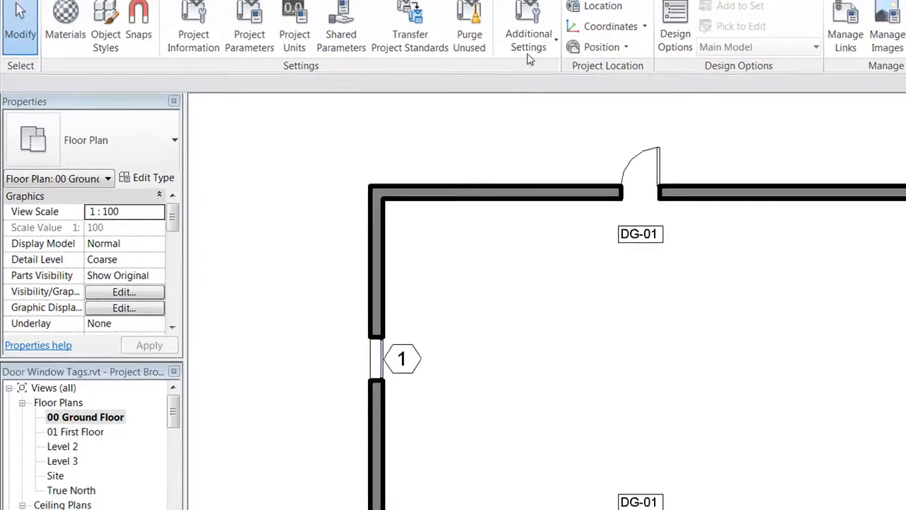
# Step: Create a new line style subcategory in the Line Styles settings
pyautogui.click(528, 44)
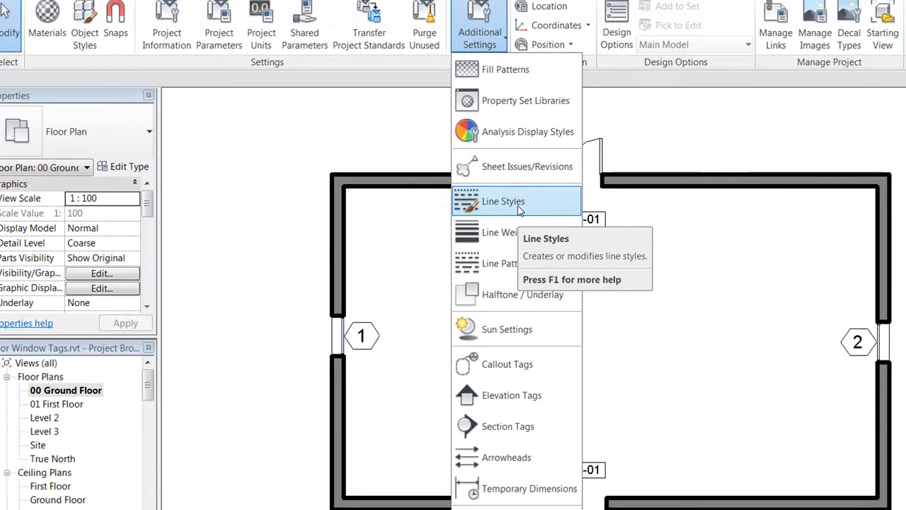
pyautogui.click(519, 203)
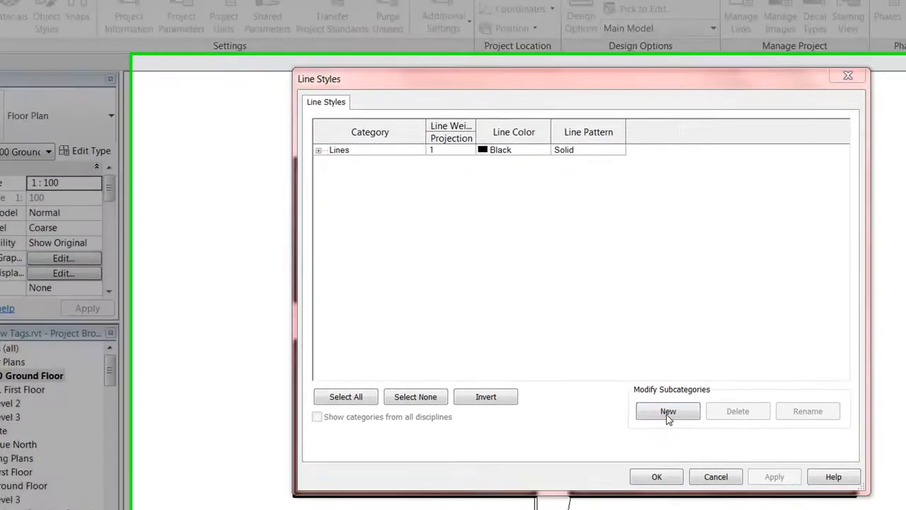
pyautogui.click(700, 425)
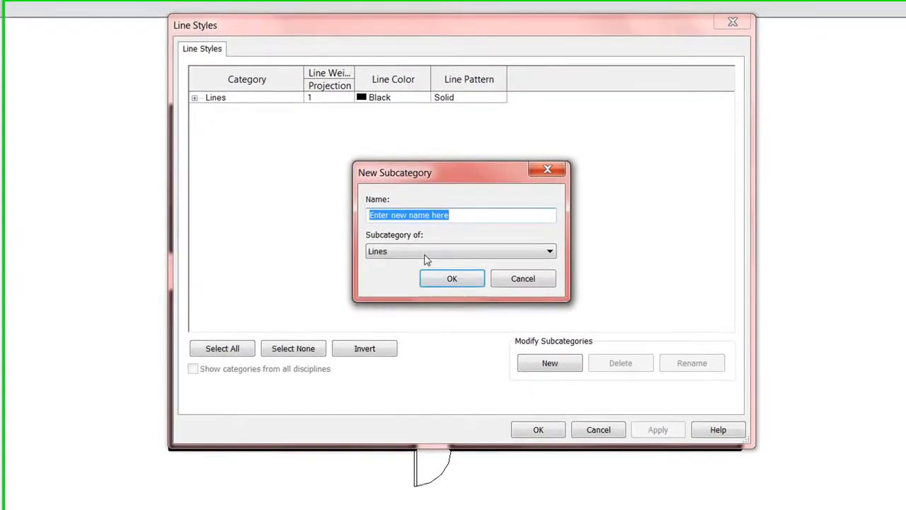
pyautogui.write('Gera')
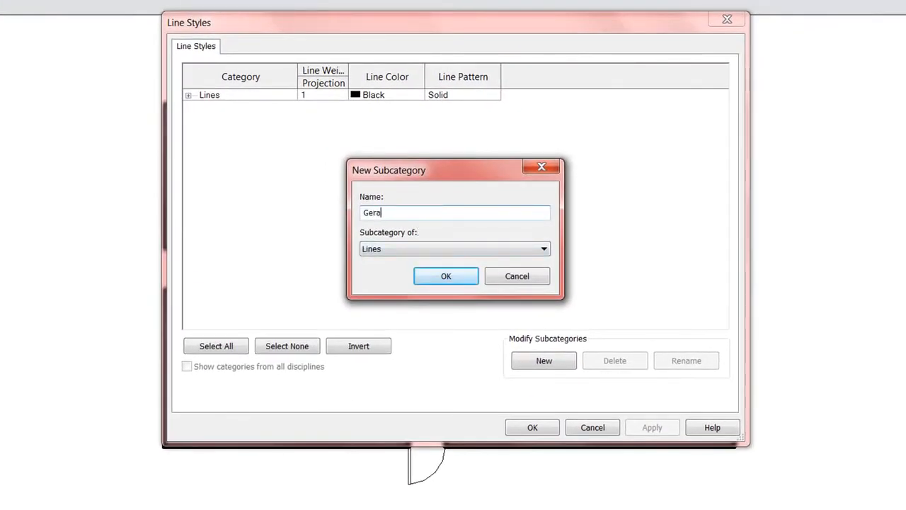
pyautogui.write('rd')
pyautogui.click(443, 276)
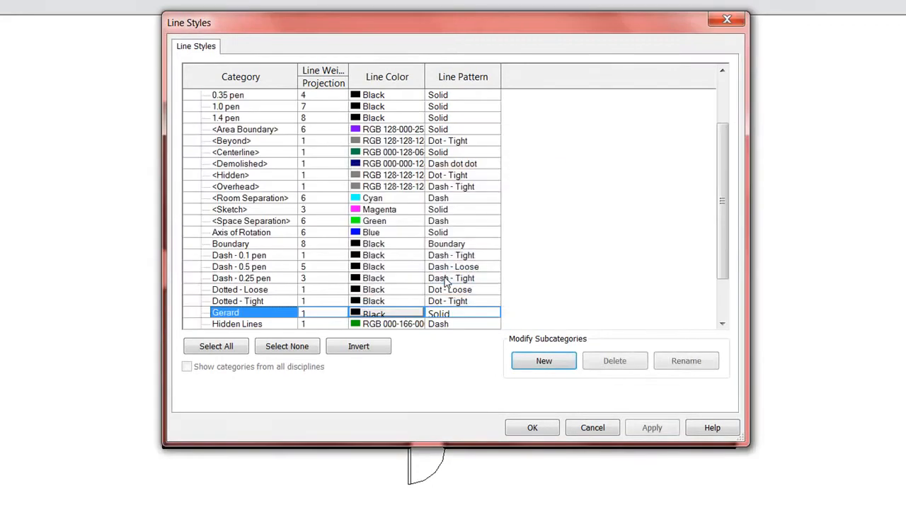
# Step: Give the new line style the custom dash-dot pattern, line weight 5 and red colour
pyautogui.click(488, 315)
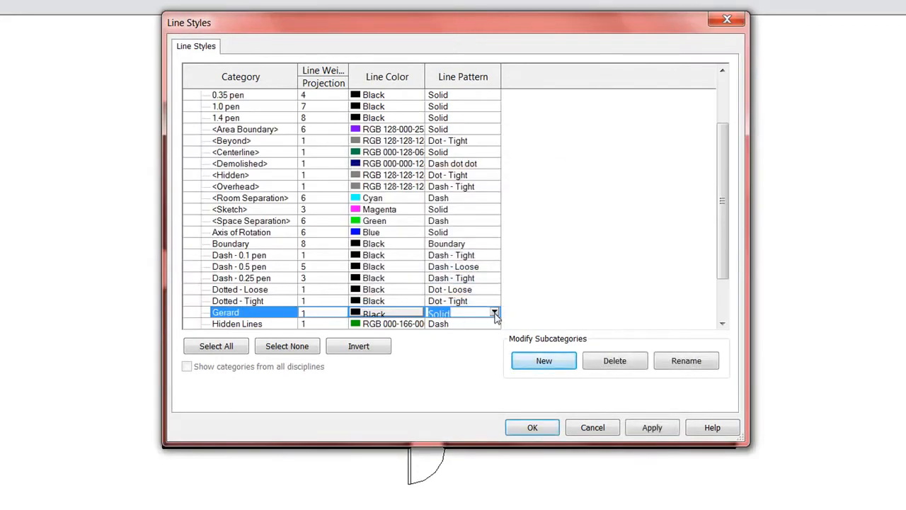
pyautogui.click(494, 313)
pyautogui.moveTo(534, 338); pyautogui.dragTo(532, 357)
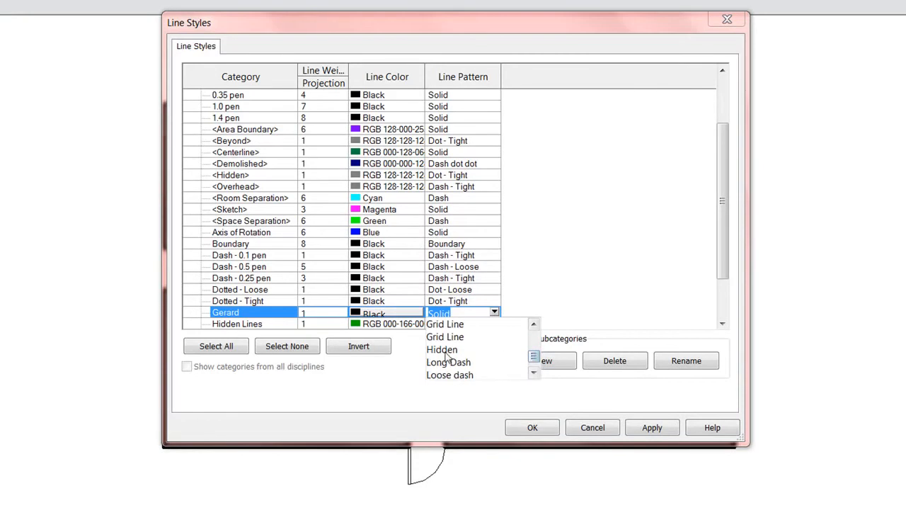
pyautogui.click(535, 325)
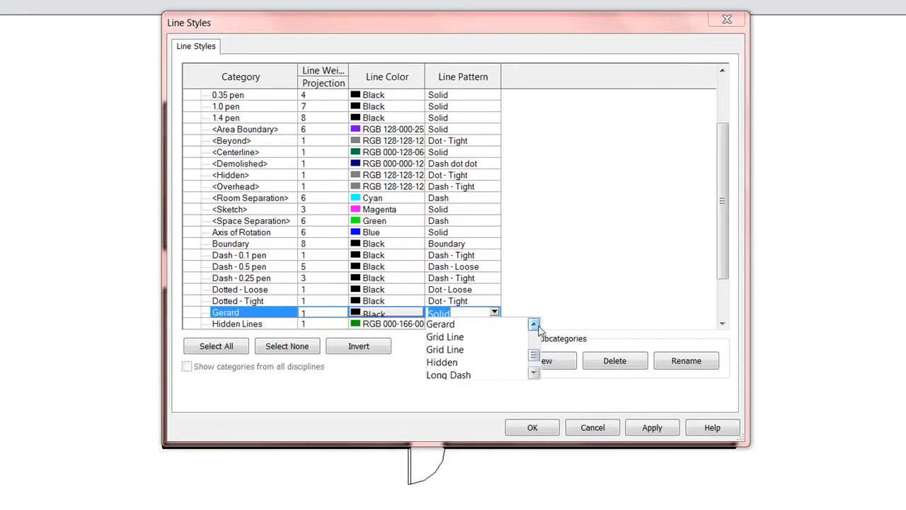
pyautogui.click(450, 322)
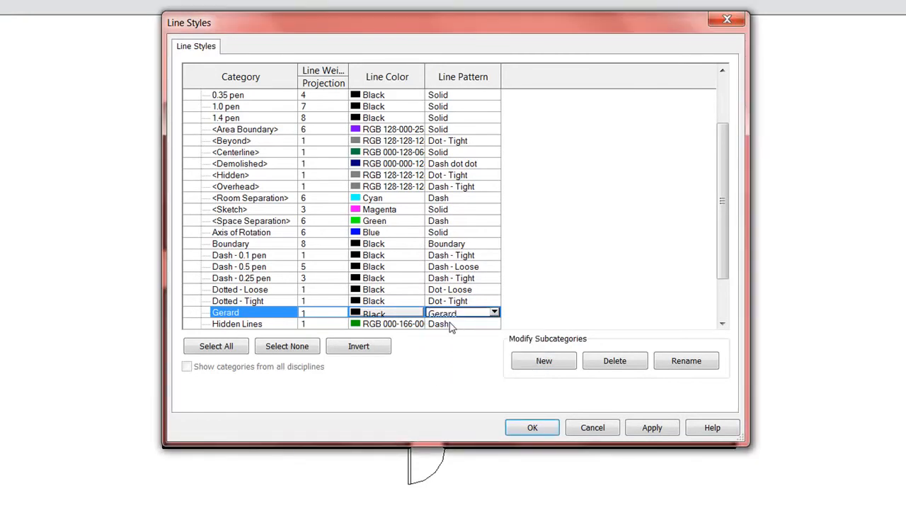
pyautogui.click(310, 312)
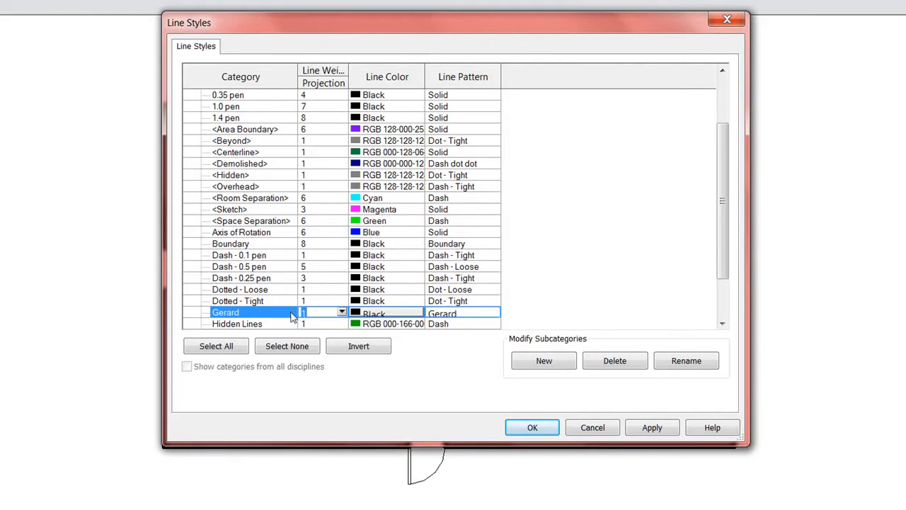
pyautogui.click(364, 315)
pyautogui.click(323, 245)
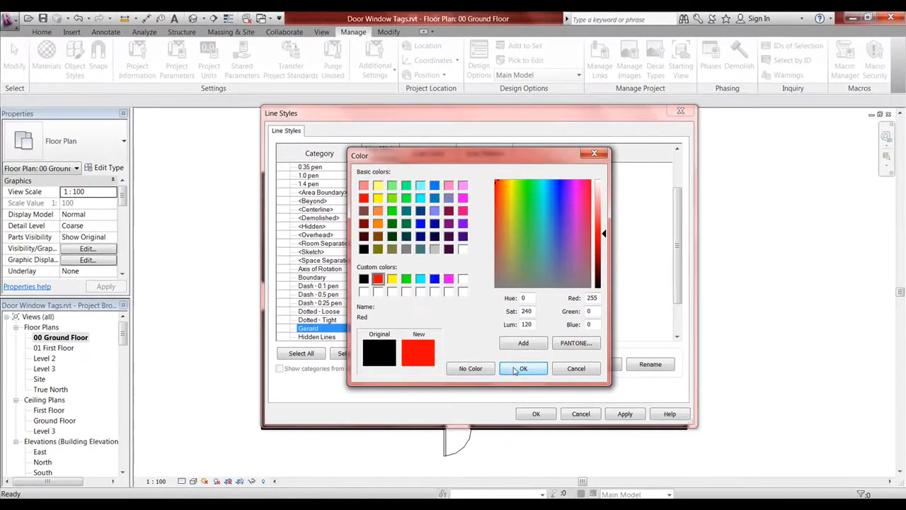
pyautogui.click(516, 368)
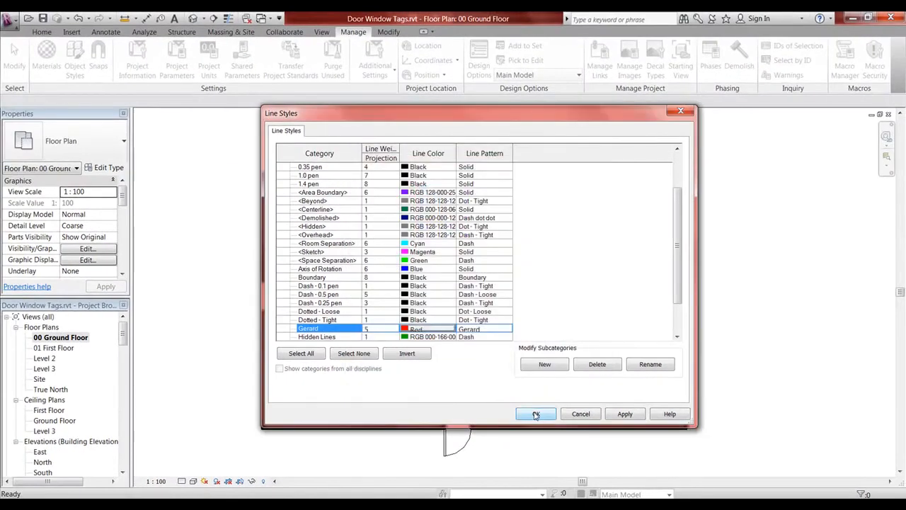
pyautogui.click(536, 415)
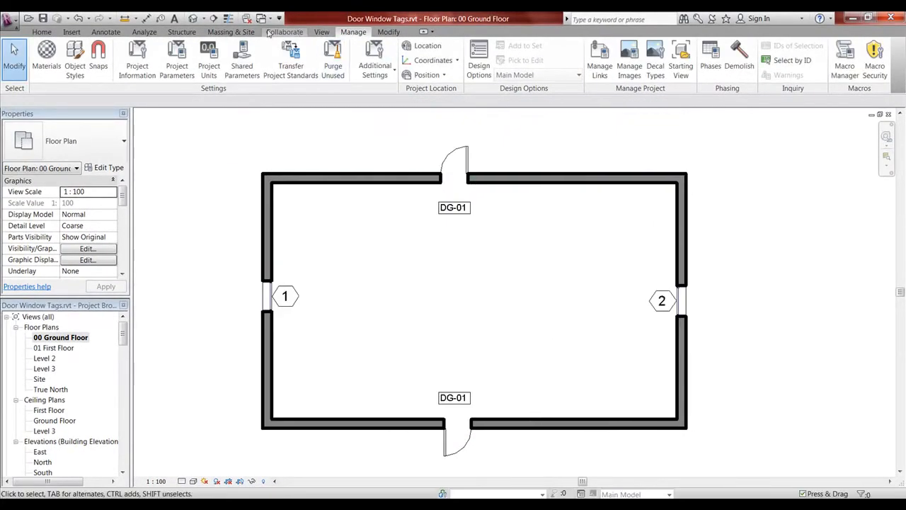
# Step: Start a detail line using the new custom dash-dot line style
pyautogui.click(106, 31)
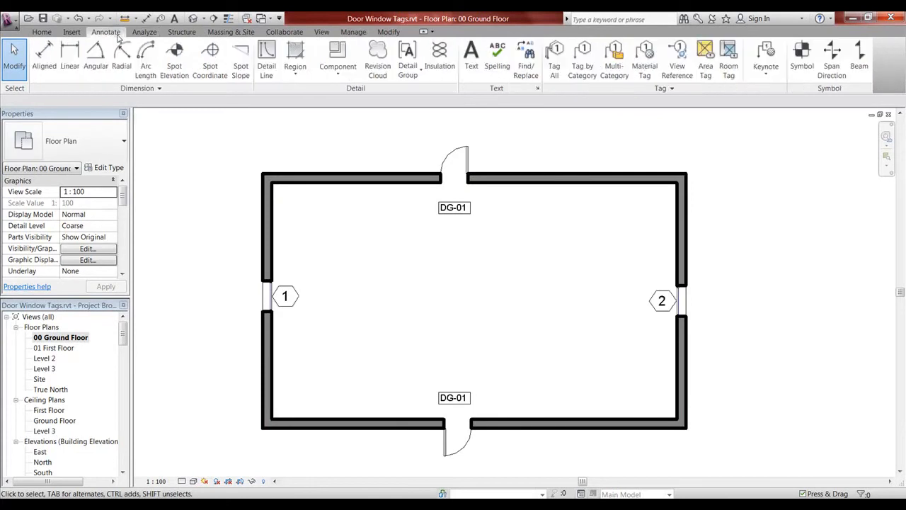
pyautogui.click(266, 60)
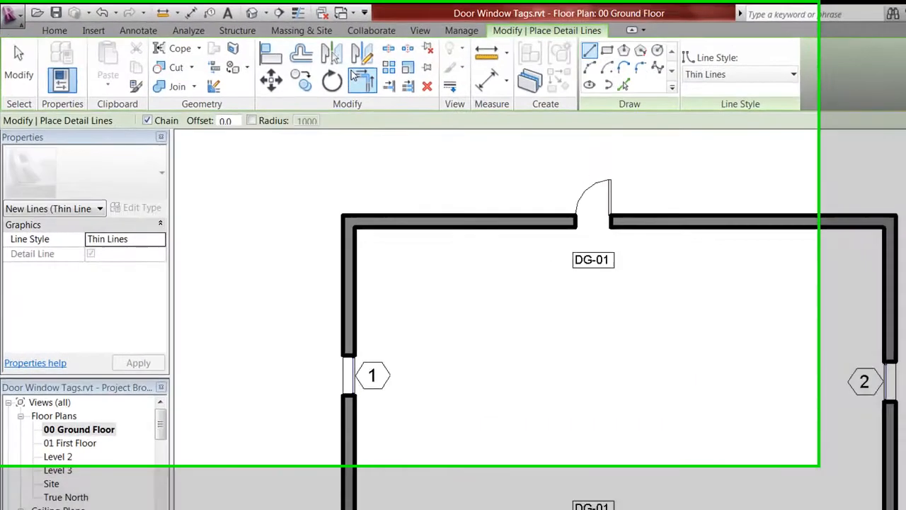
pyautogui.click(785, 78)
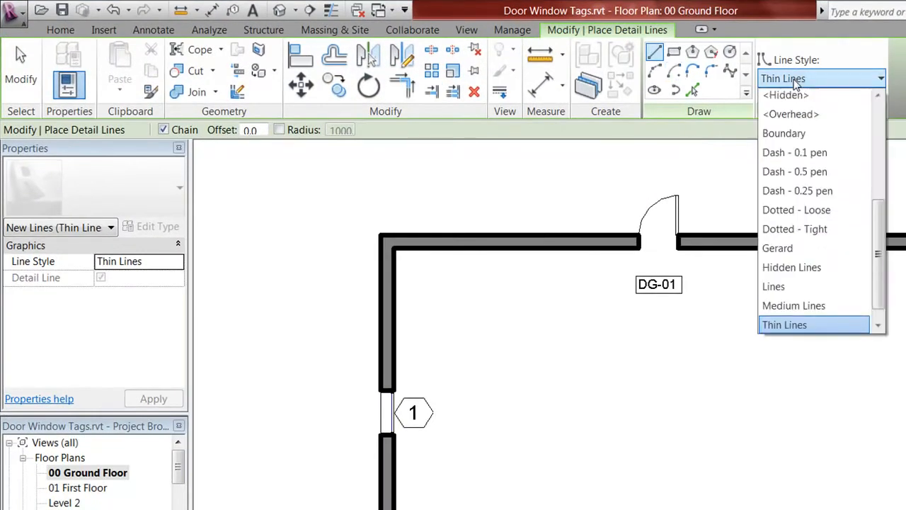
pyautogui.click(778, 251)
# Step: Draw a closed five-point outline beside the window, then exit the tool
pyautogui.click(461, 380)
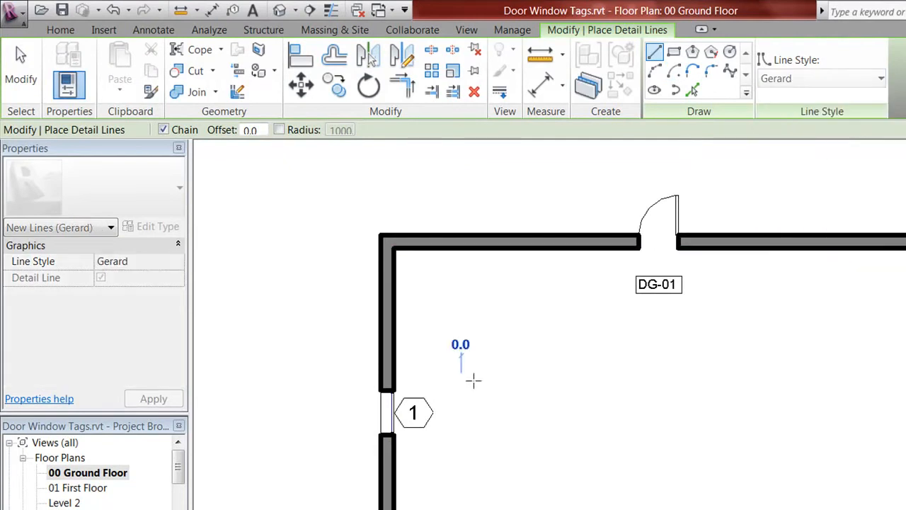
pyautogui.click(805, 381)
pyautogui.click(813, 447)
pyautogui.click(630, 469)
pyautogui.click(516, 451)
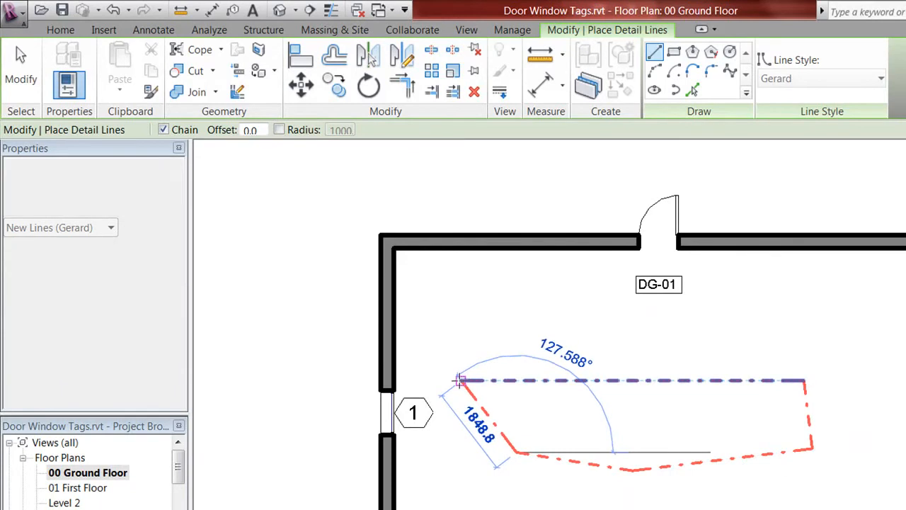
pyautogui.click(460, 380)
pyautogui.press('Escape')
pyautogui.press('Escape')
pyautogui.scroll(2, 663, 479)
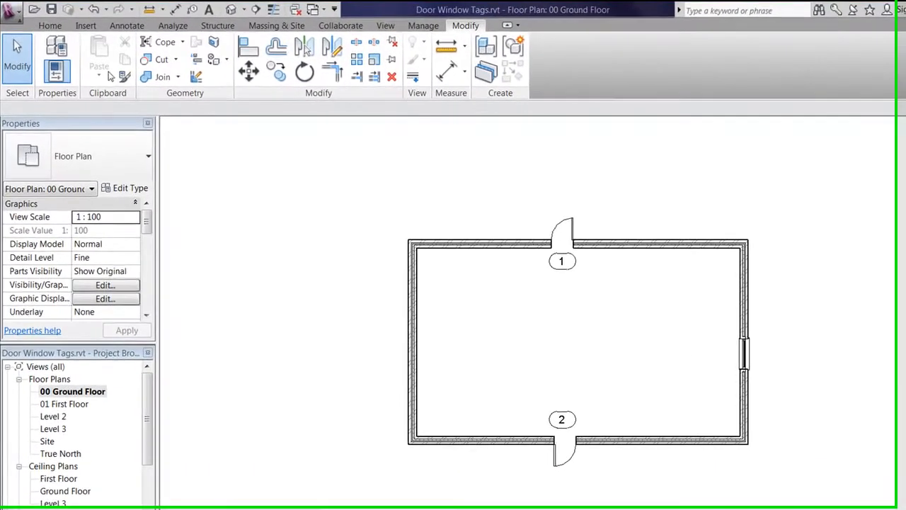
# Step: Open Options and review the General page, keeping the save reminder at 30 minutes
pyautogui.click(17, 12)
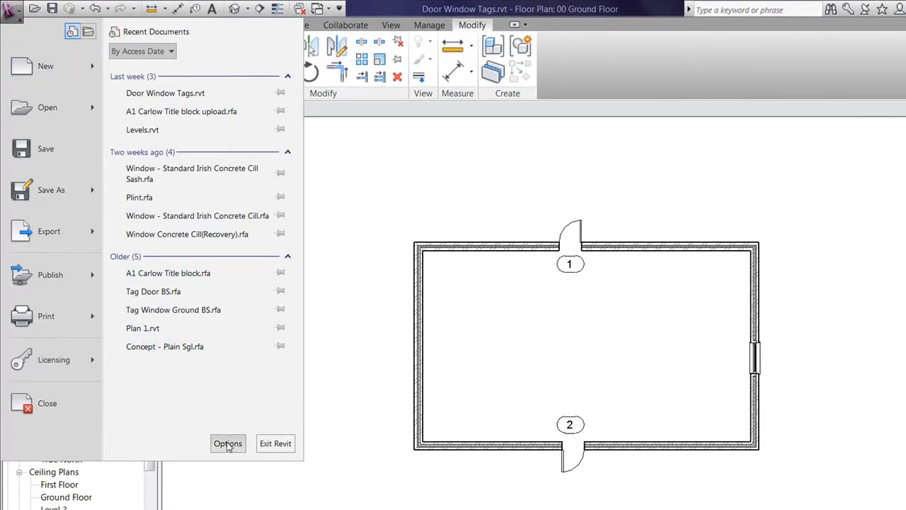
pyautogui.click(228, 443)
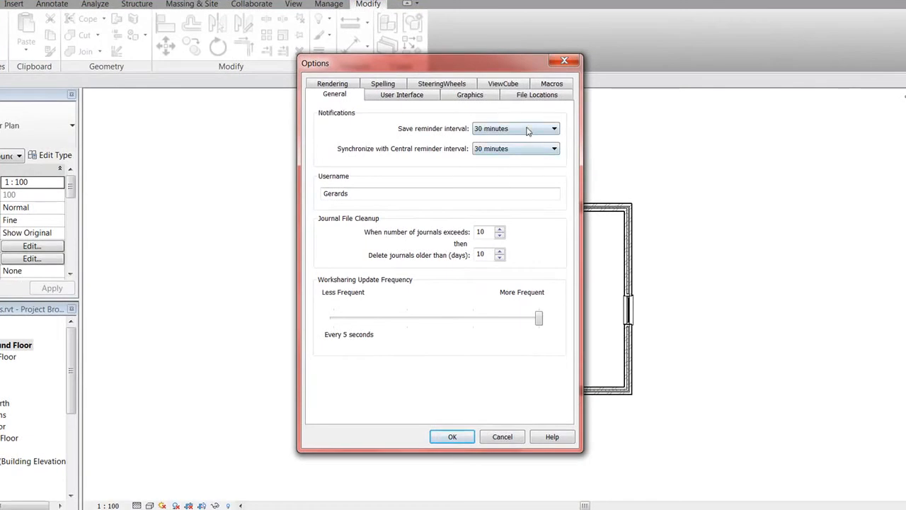
pyautogui.click(510, 130)
pyautogui.click(506, 135)
pyautogui.click(351, 191)
# Step: Review the keyboard shortcuts on the User Interface page, then move to Graphics settings
pyautogui.click(414, 96)
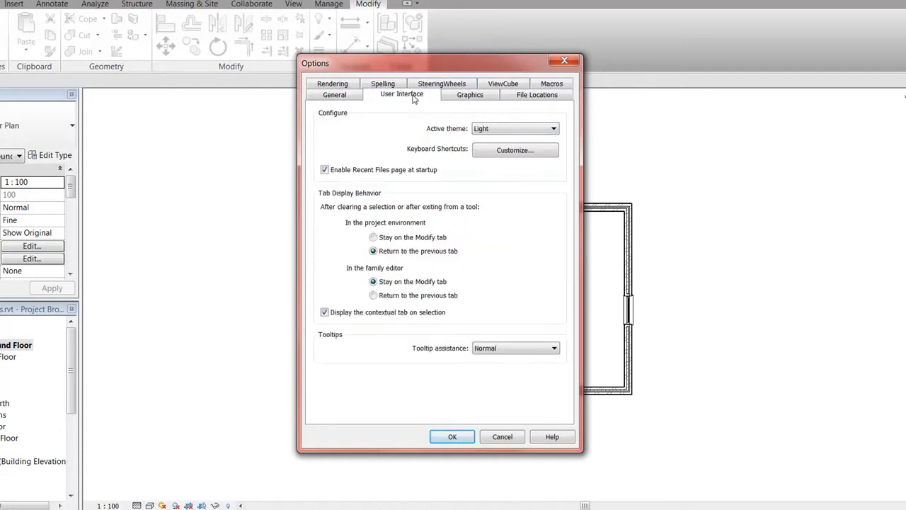
pyautogui.click(502, 153)
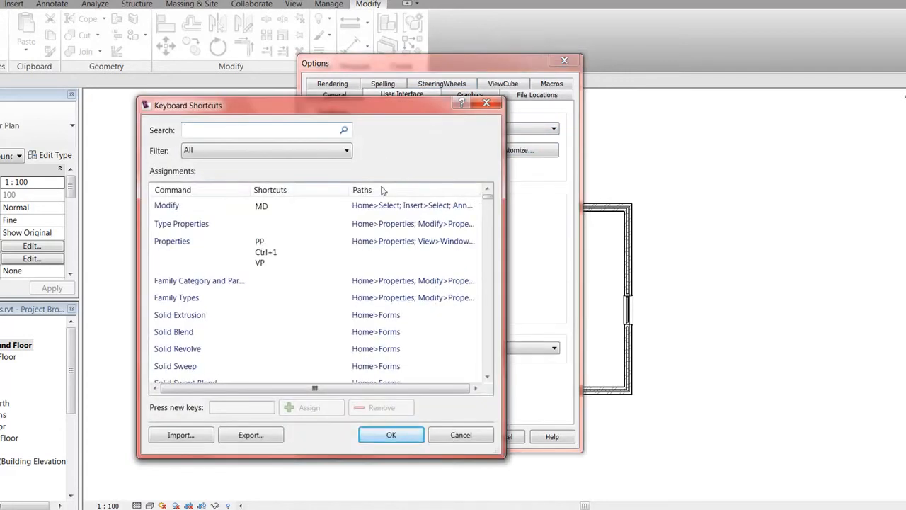
pyautogui.moveTo(381, 101); pyautogui.dragTo(386, 83)
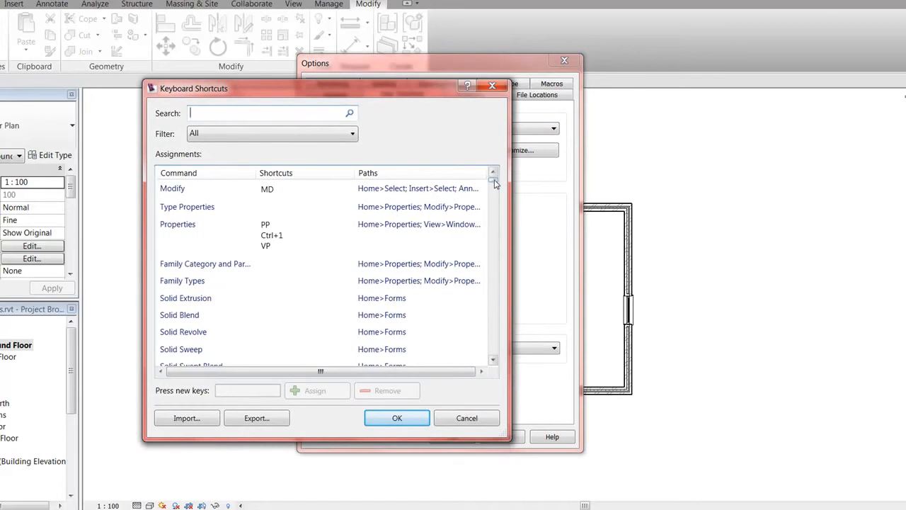
pyautogui.moveTo(494, 180); pyautogui.dragTo(495, 226)
pyautogui.click(402, 423)
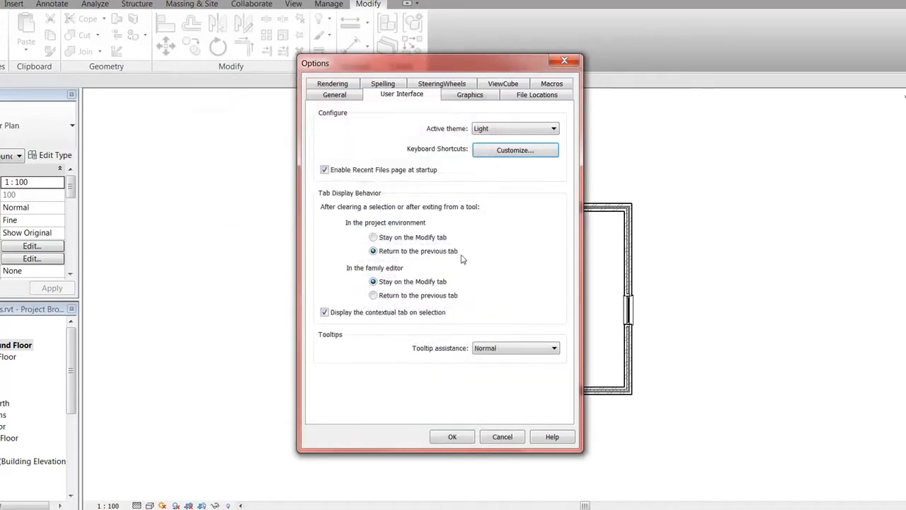
pyautogui.click(468, 99)
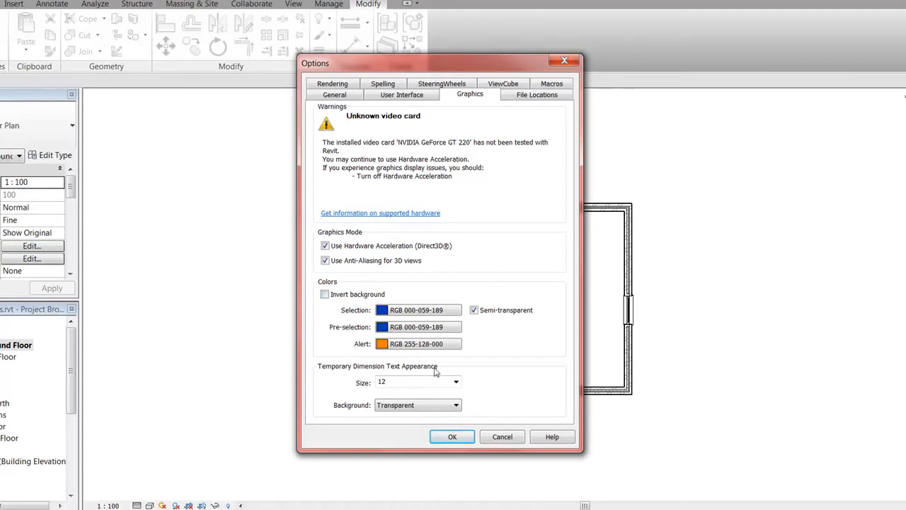
# Step: Change the temporary dimension text size from 12 to 16, then go to File Locations
pyautogui.click(457, 382)
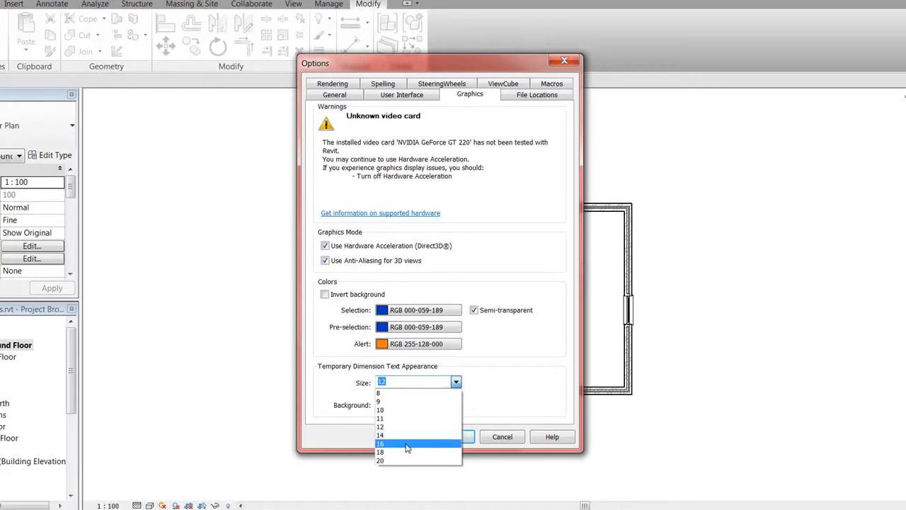
pyautogui.click(407, 444)
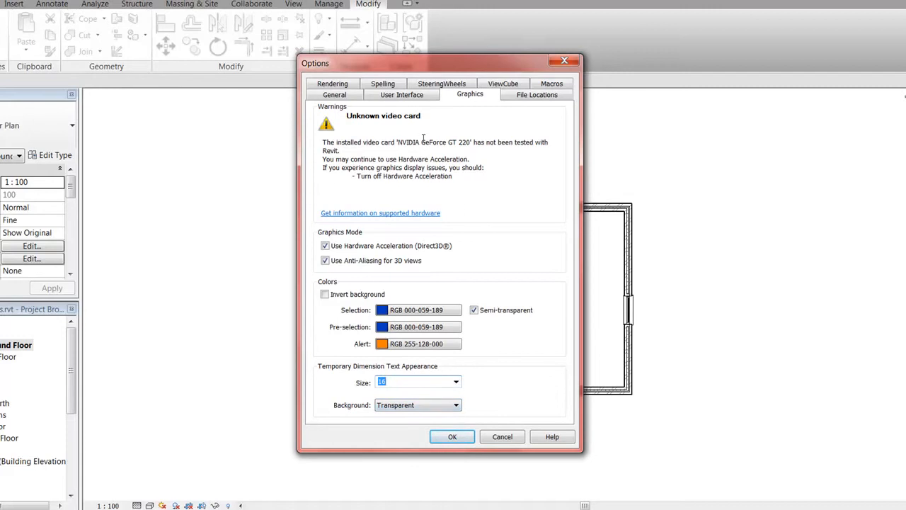
pyautogui.click(525, 97)
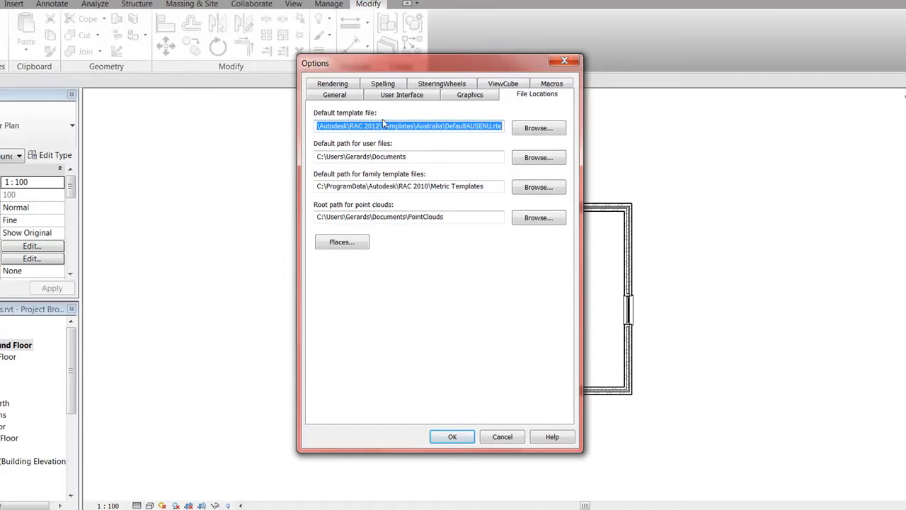
# Step: Leave the default template unchanged and review the existing Metric library places
pyautogui.click(539, 130)
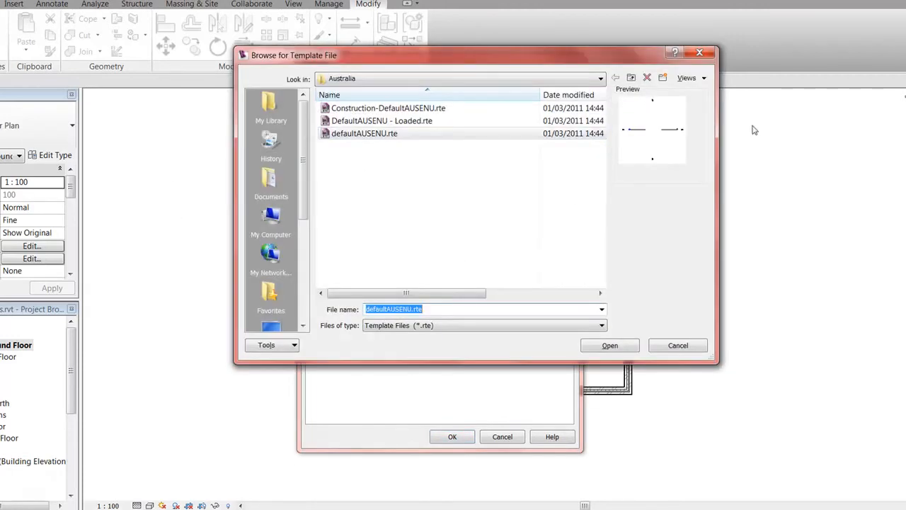
pyautogui.click(699, 52)
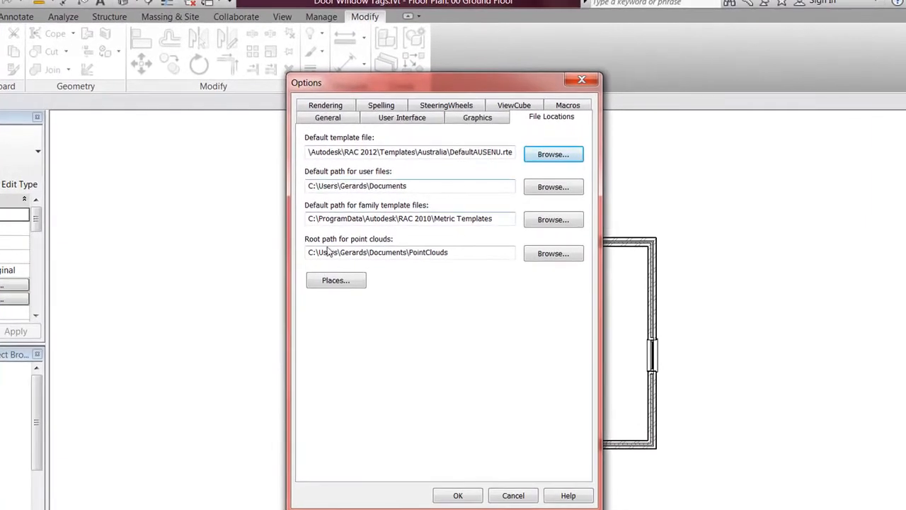
pyautogui.click(347, 284)
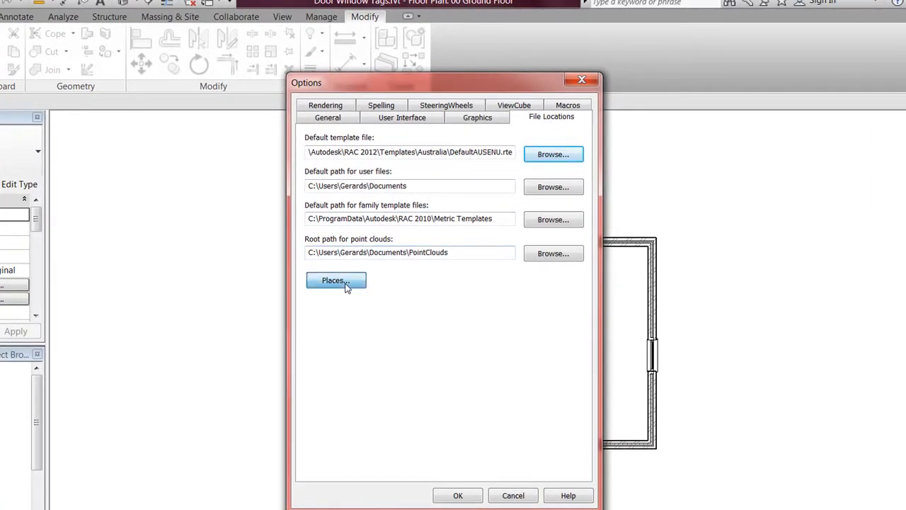
pyautogui.moveTo(415, 192); pyautogui.dragTo(437, 116)
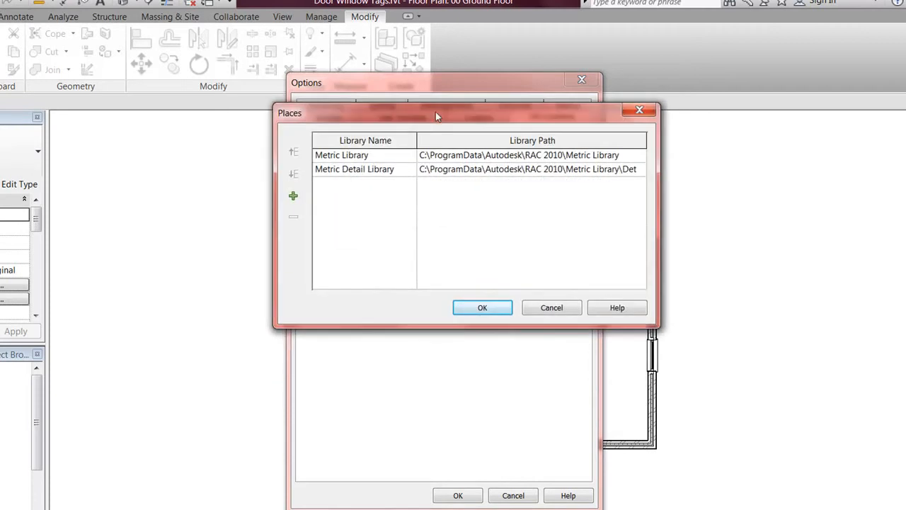
pyautogui.click(364, 156)
pyautogui.moveTo(368, 155); pyautogui.dragTo(318, 155)
pyautogui.click(398, 171)
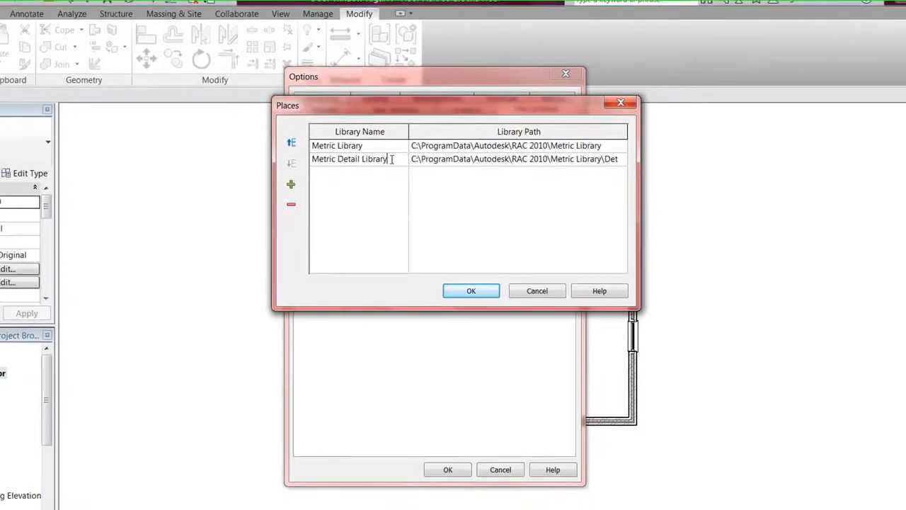
pyautogui.moveTo(389, 170); pyautogui.dragTo(296, 172)
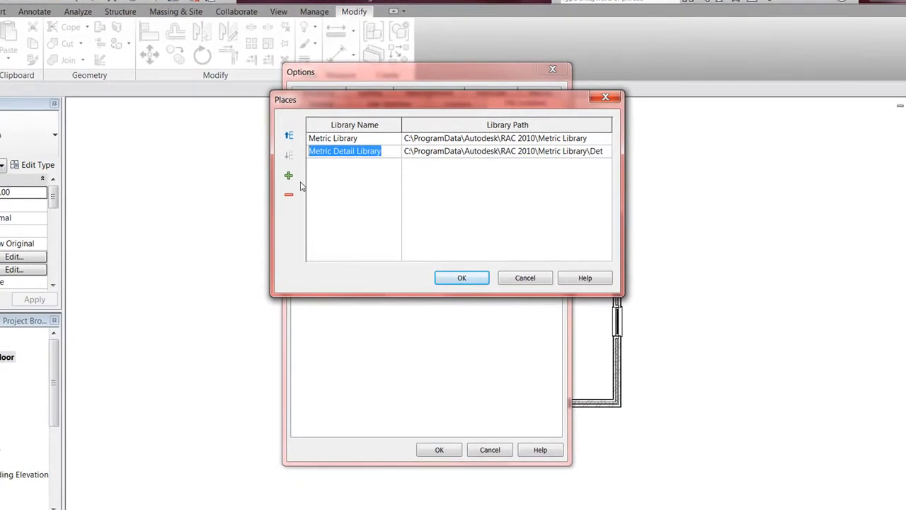
# Step: Add a My Library place pointing to Documents\My Library and confirm the list
pyautogui.click(288, 175)
pyautogui.moveTo(386, 166); pyautogui.dragTo(292, 162)
pyautogui.write('My Library')
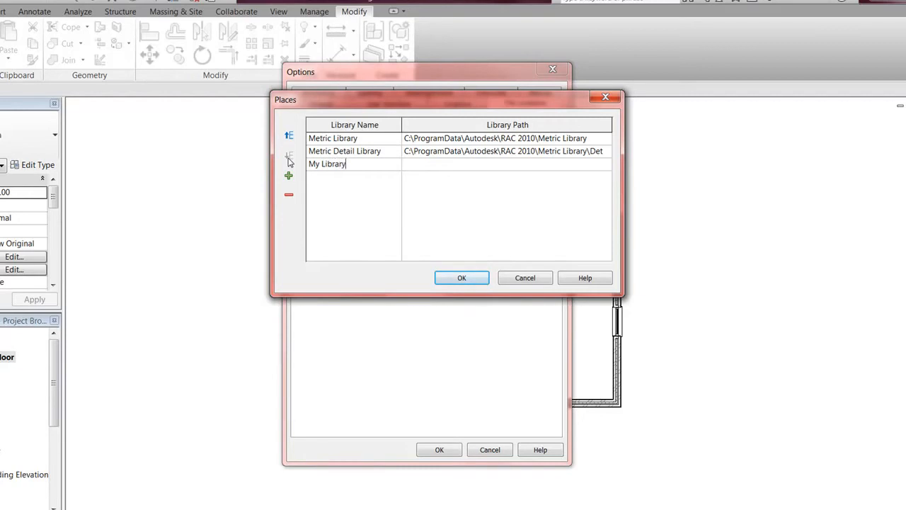
pyautogui.click(605, 164)
pyautogui.click(607, 163)
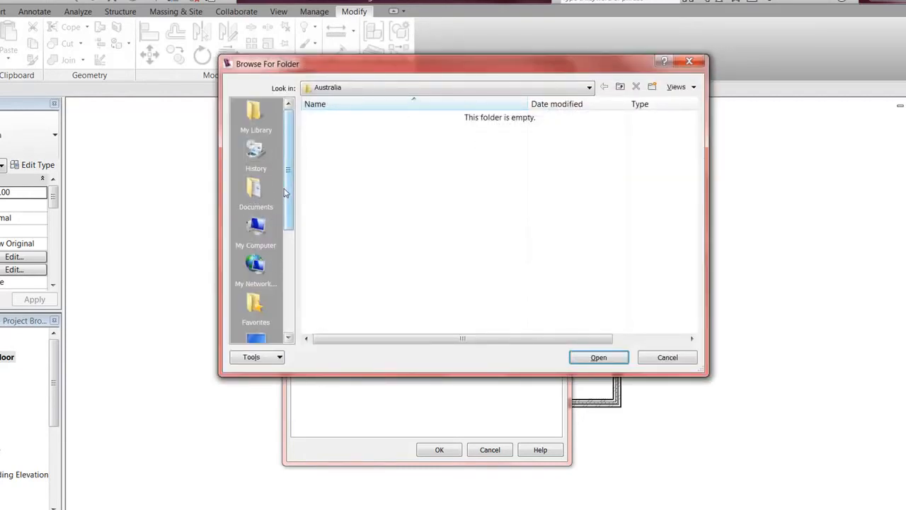
pyautogui.click(255, 113)
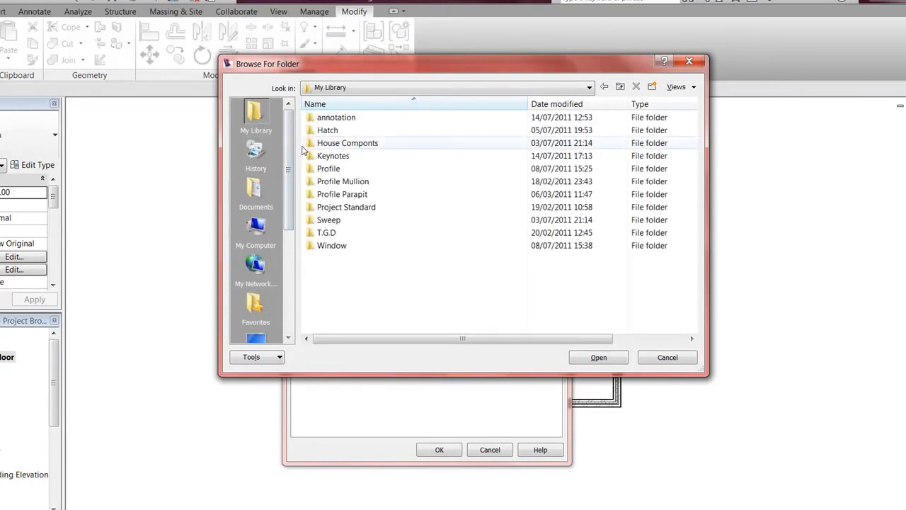
pyautogui.click(599, 357)
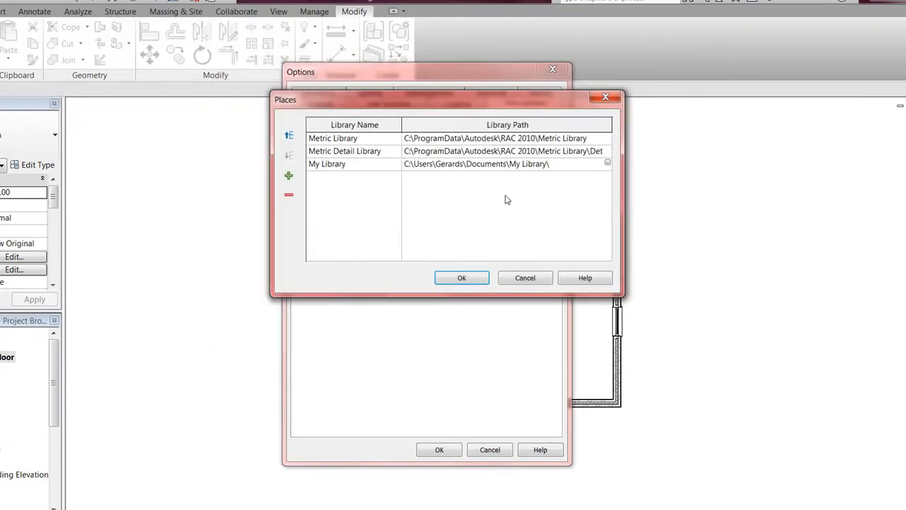
pyautogui.click(461, 276)
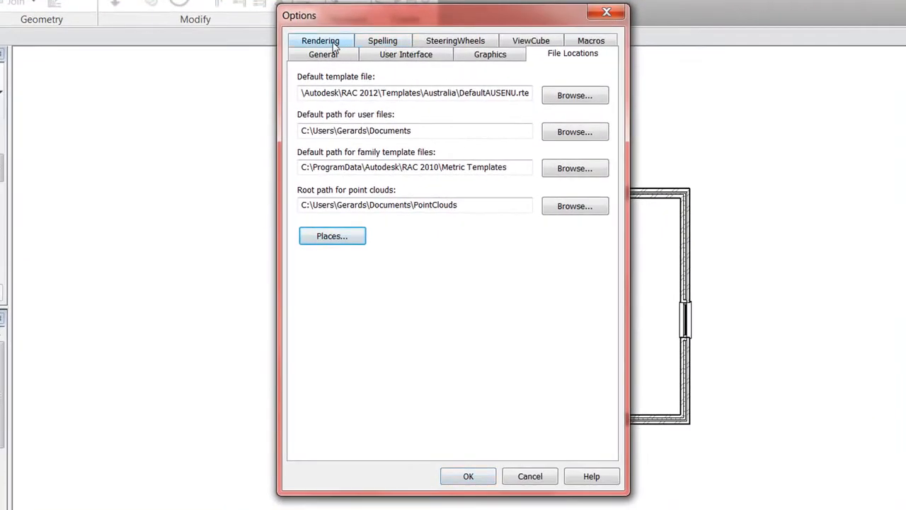
# Step: Look through the Rendering, Spelling, SteeringWheels and ViewCube pages, then accept Options with OK
pyautogui.click(320, 41)
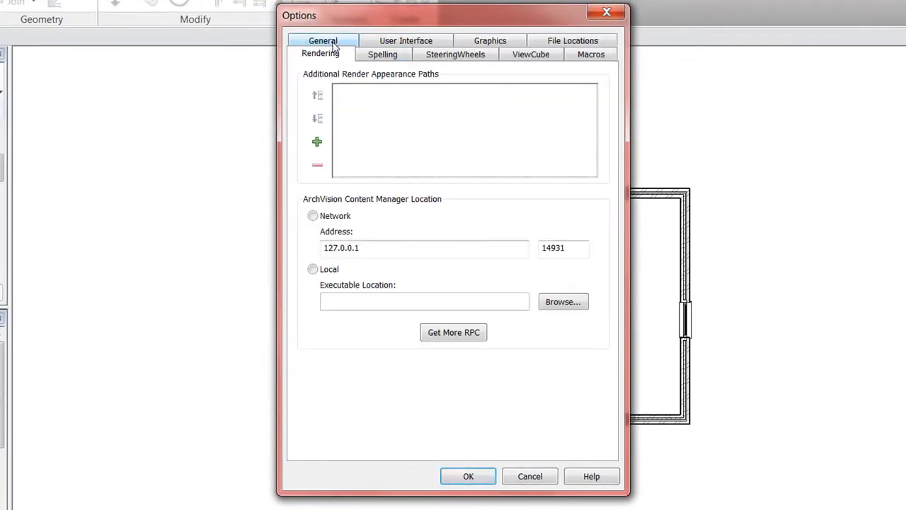
pyautogui.click(319, 145)
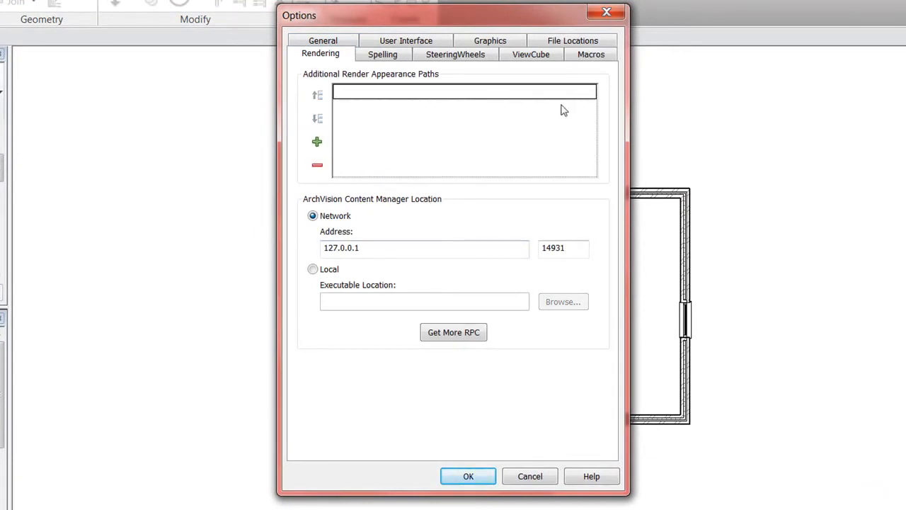
pyautogui.click(380, 56)
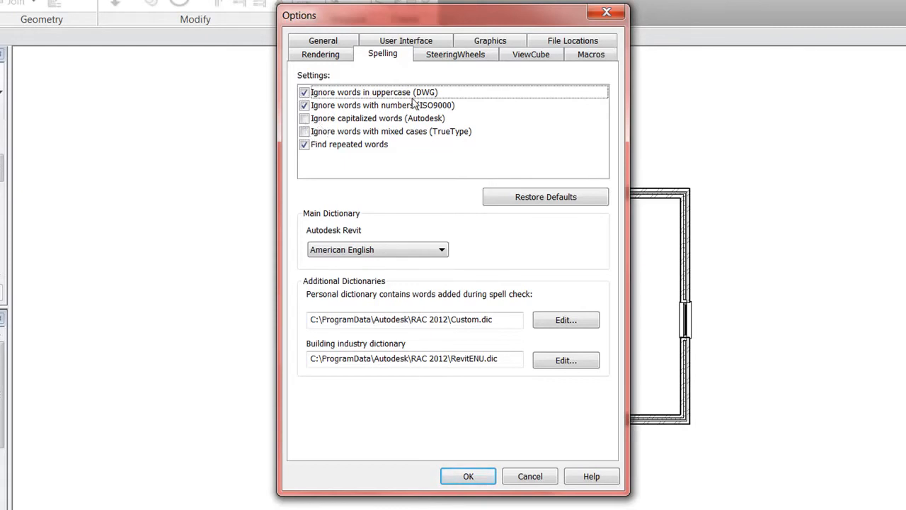
pyautogui.click(447, 56)
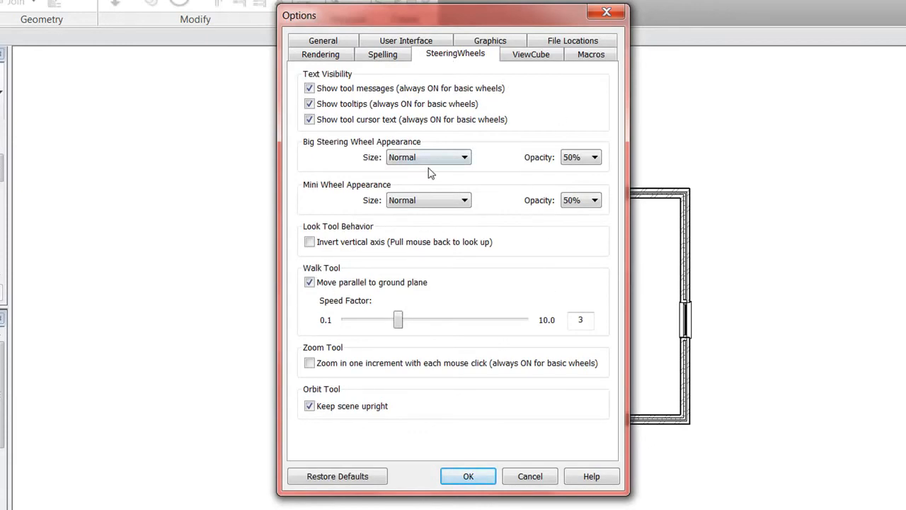
pyautogui.click(528, 60)
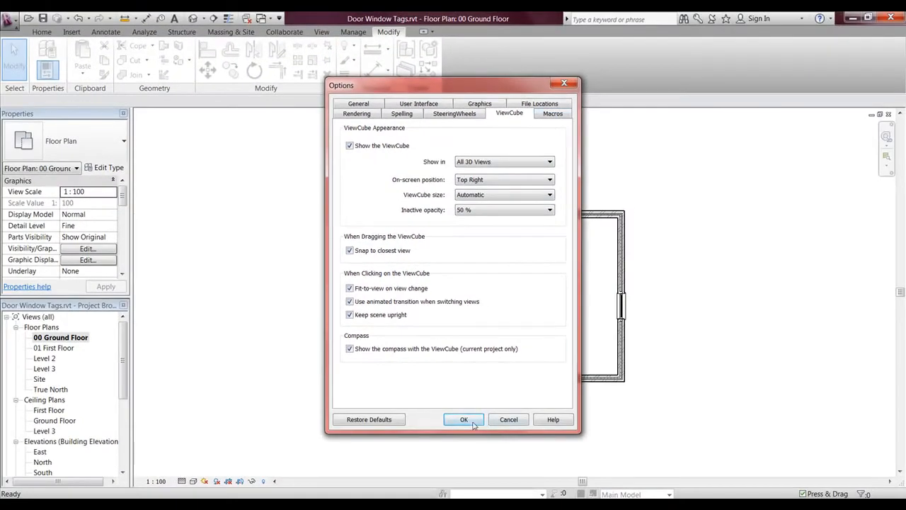
pyautogui.click(472, 421)
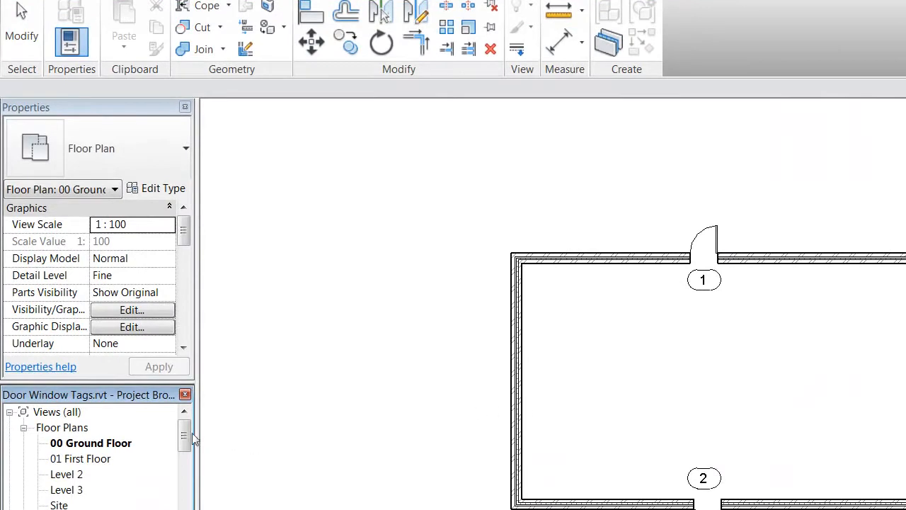
# Step: Find Section Head - Open (AUS) under Annotation Symbols and open it for editing
pyautogui.moveTo(186, 439); pyautogui.dragTo(185, 489)
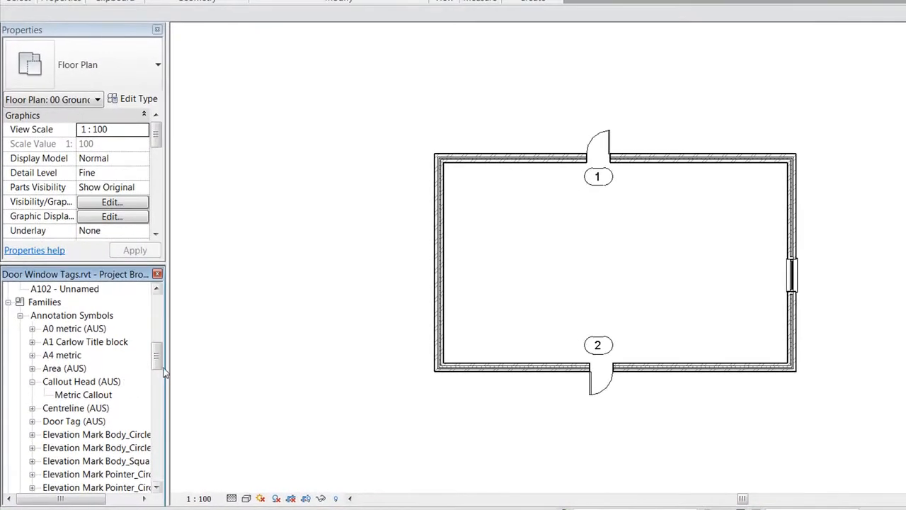
pyautogui.moveTo(158, 362); pyautogui.dragTo(158, 361)
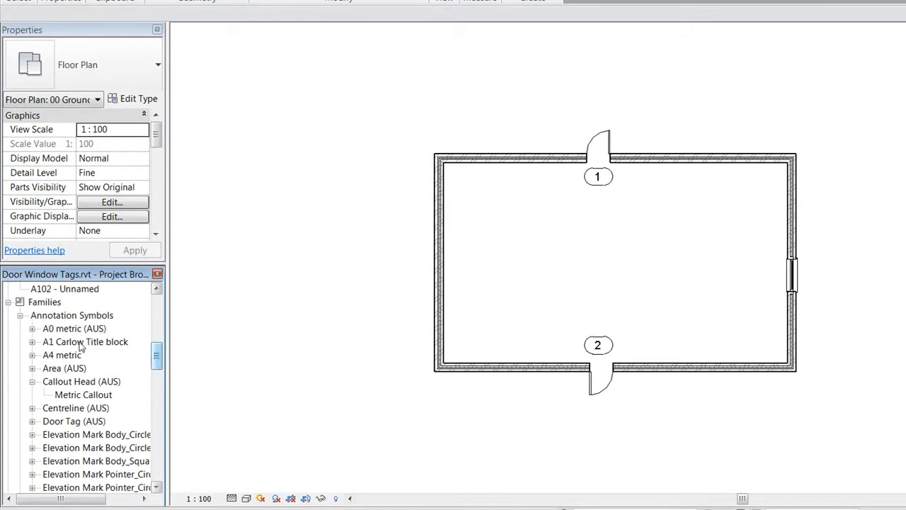
pyautogui.moveTo(160, 357); pyautogui.dragTo(156, 399)
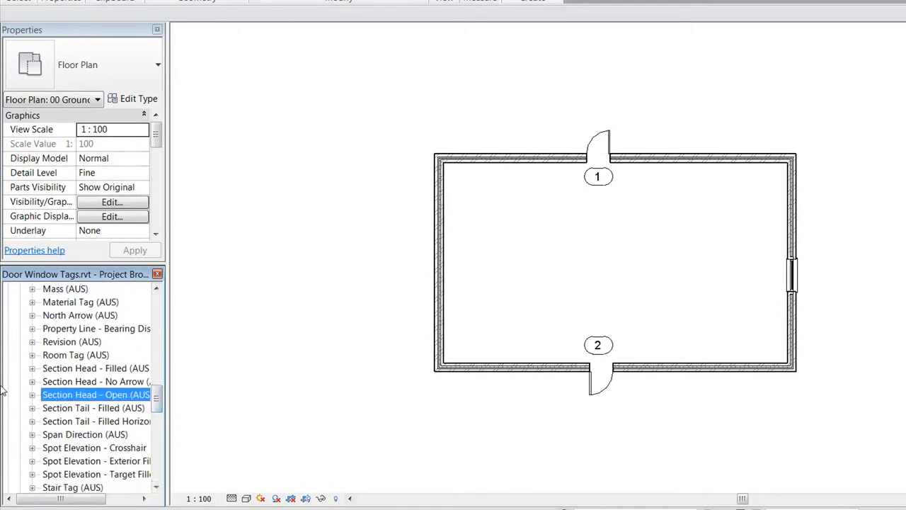
pyautogui.click(32, 395)
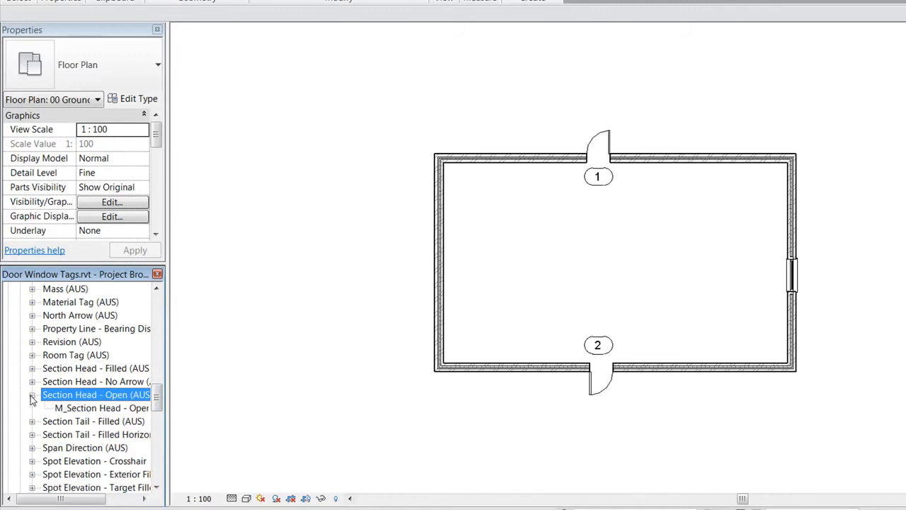
pyautogui.rightClick(74, 396)
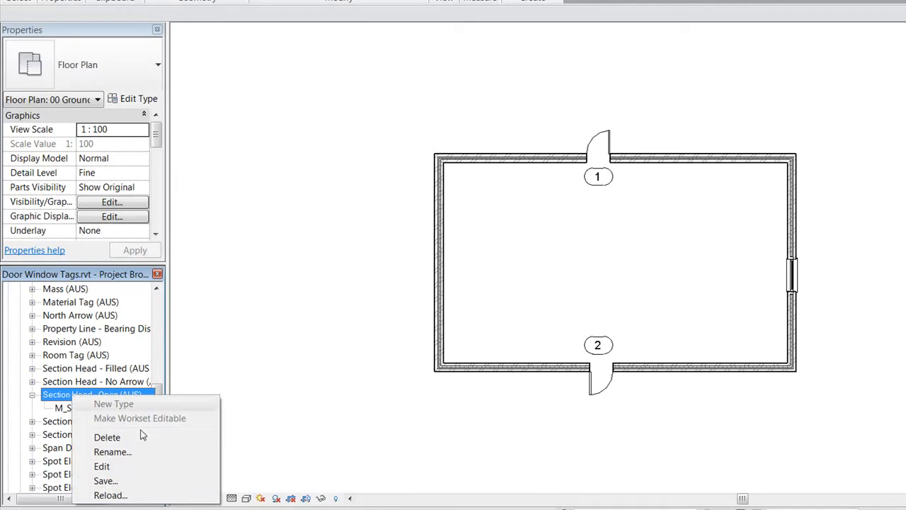
pyautogui.click(141, 470)
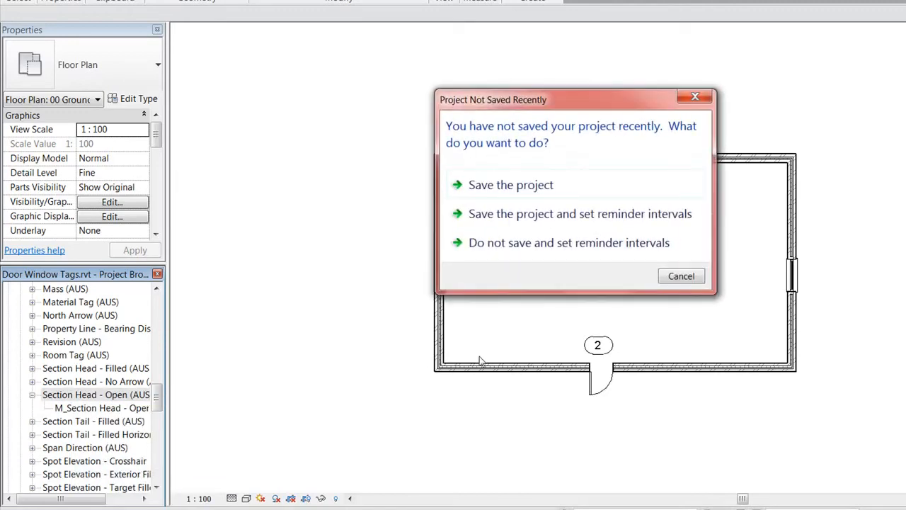
# Step: Skip the save reminder, extend the triangle's right side to 15, and join the left side at the apex
pyautogui.click(682, 276)
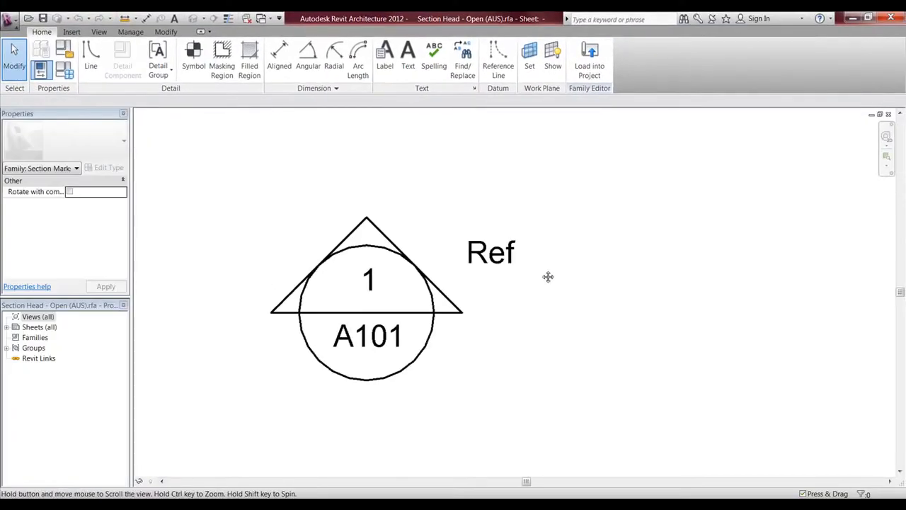
pyautogui.scroll(3, 384, 288)
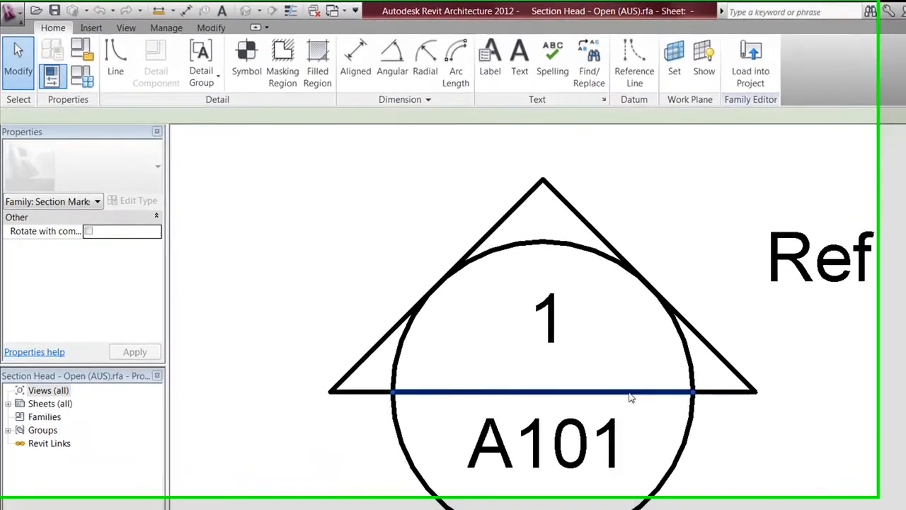
pyautogui.click(497, 319)
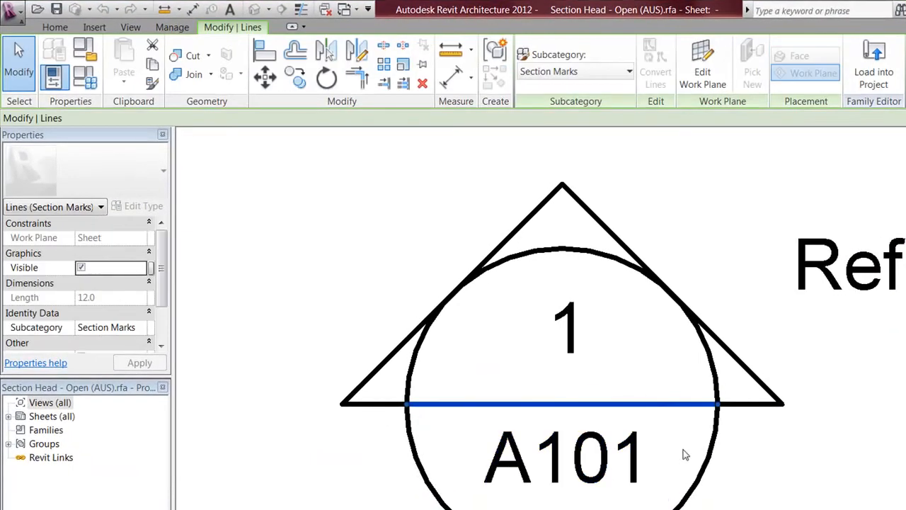
pyautogui.click(619, 392)
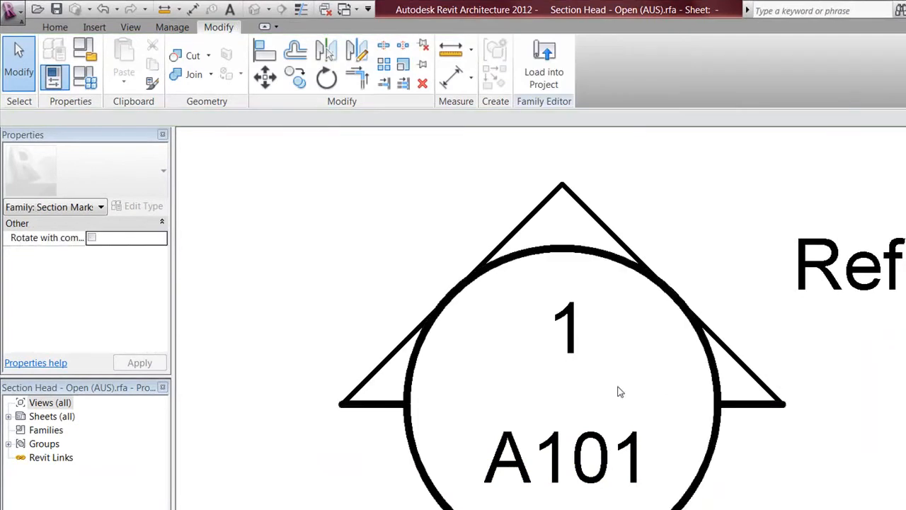
pyautogui.click(588, 211)
pyautogui.moveTo(624, 244); pyautogui.dragTo(661, 345, button='middle')
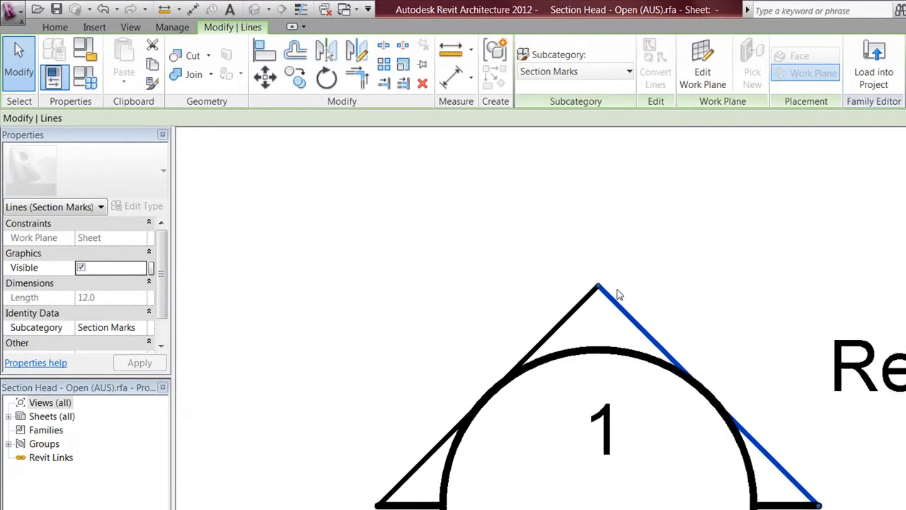
pyautogui.moveTo(598, 285); pyautogui.dragTo(589, 190)
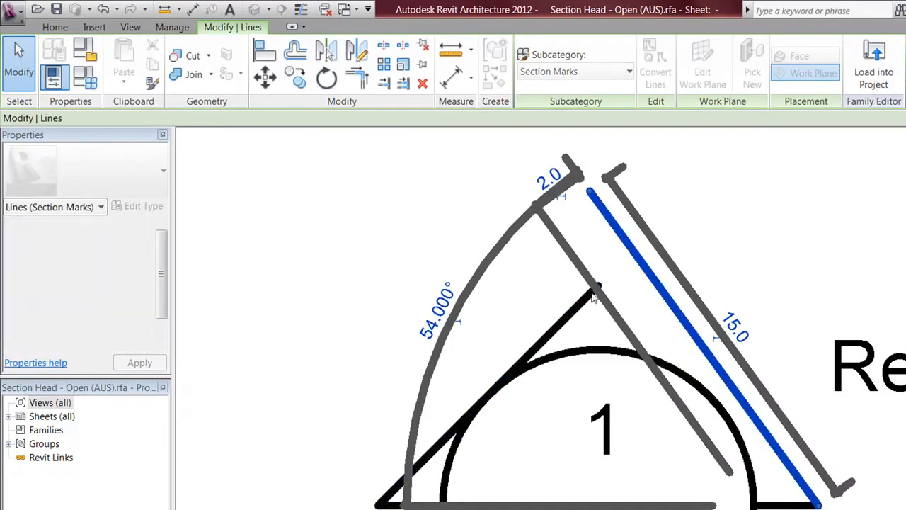
pyautogui.click(589, 294)
pyautogui.moveTo(597, 286); pyautogui.dragTo(588, 191)
pyautogui.click(431, 238)
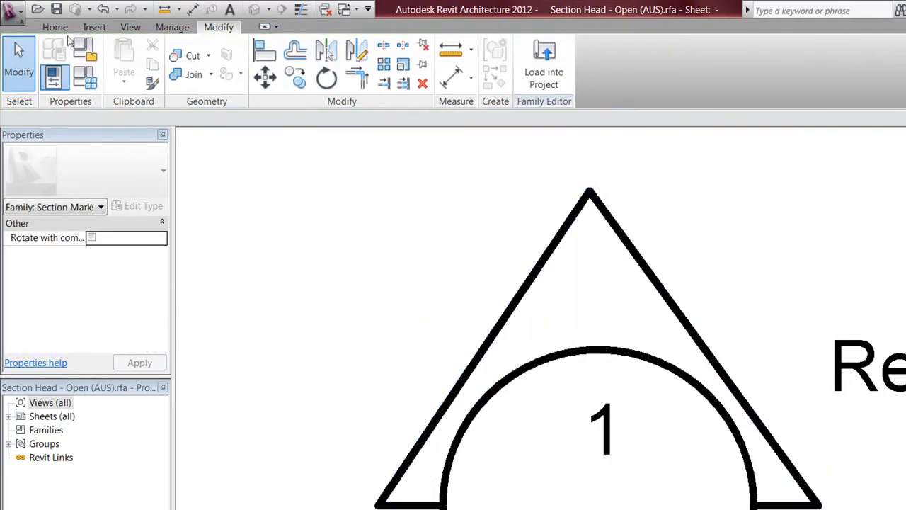
# Step: Save the family as a new Section Head .rfa file in My Library's annotation folder
pyautogui.click(12, 11)
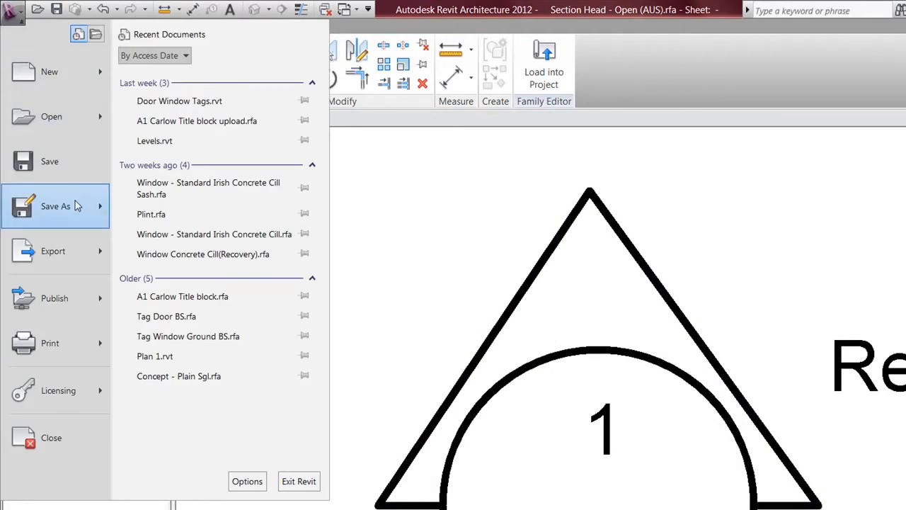
pyautogui.moveTo(78, 207)
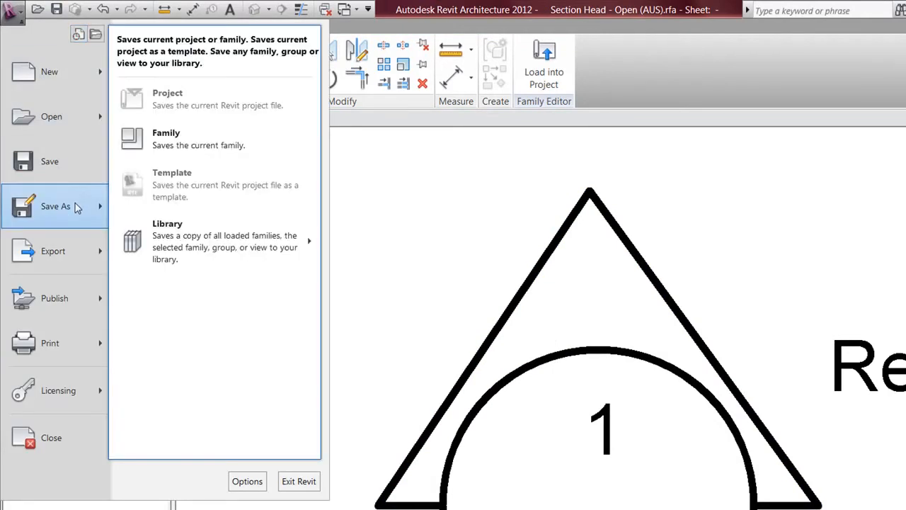
pyautogui.click(179, 140)
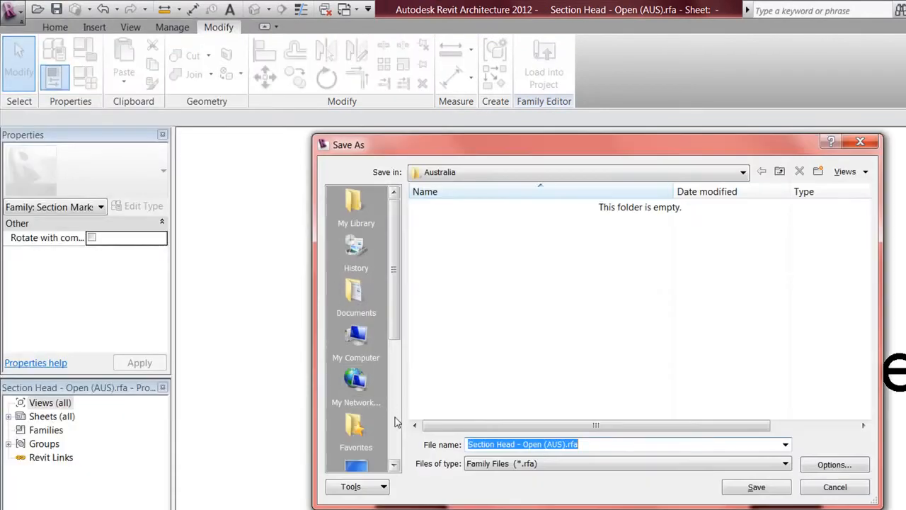
pyautogui.click(354, 201)
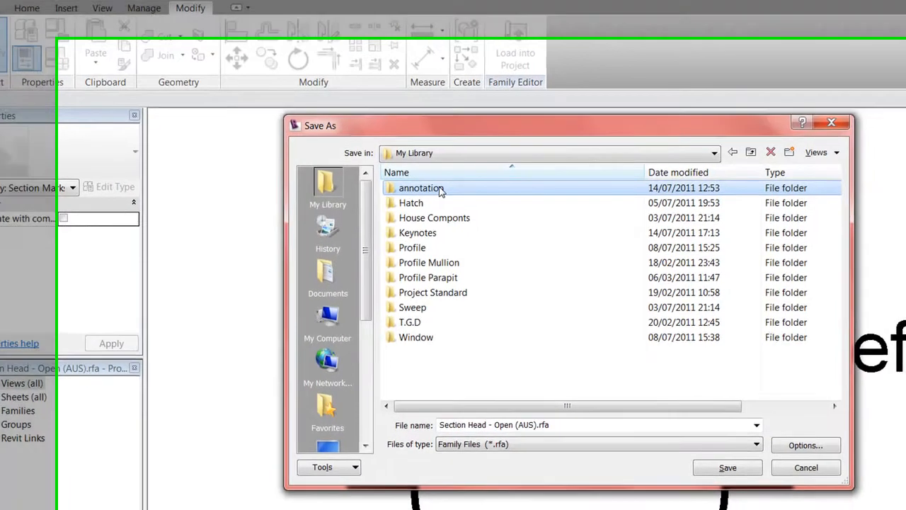
pyautogui.doubleClick(439, 190)
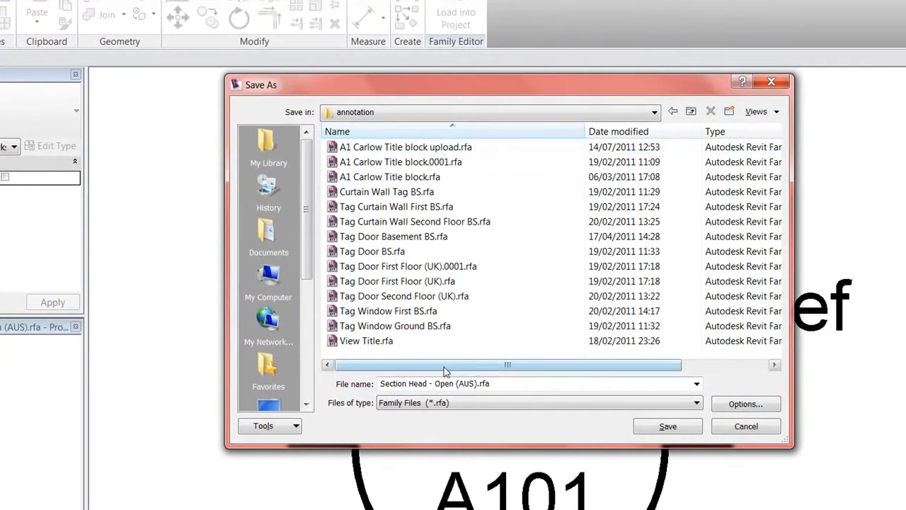
pyautogui.click(506, 382)
pyautogui.moveTo(506, 382); pyautogui.dragTo(437, 383)
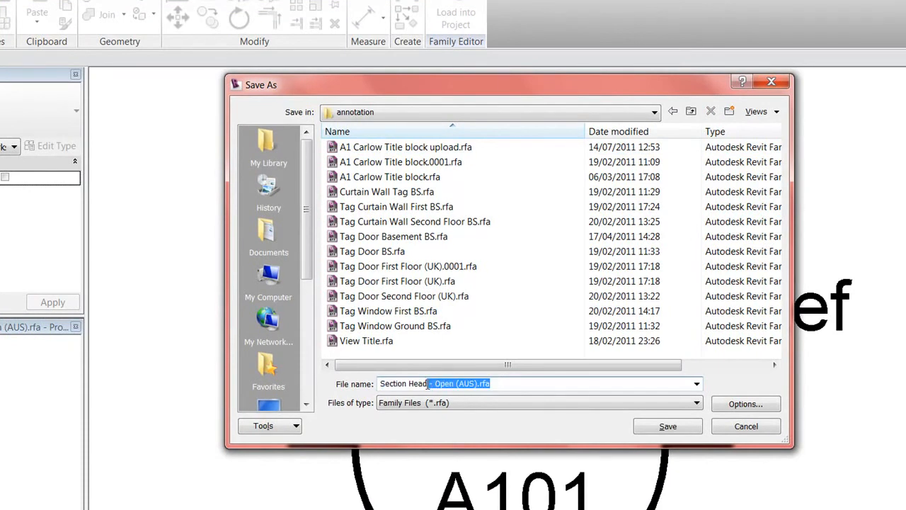
pyautogui.press('BackSpace')
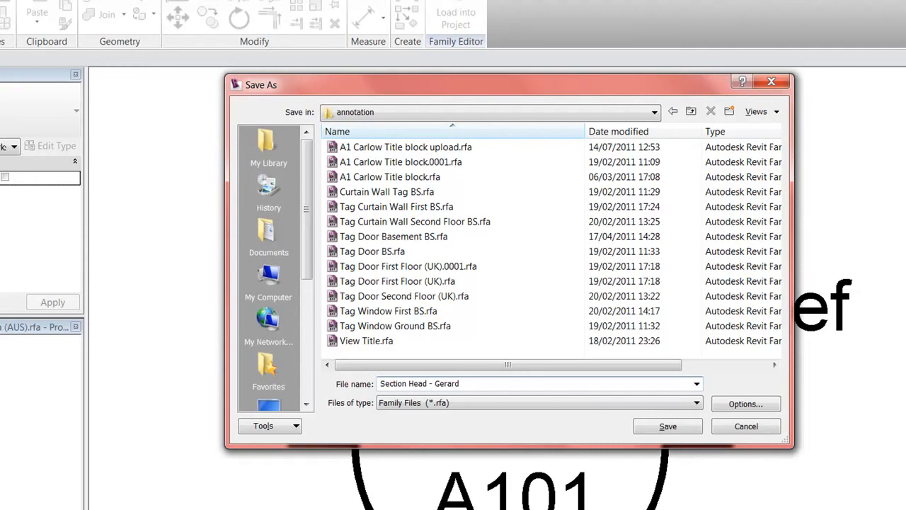
pyautogui.click(682, 428)
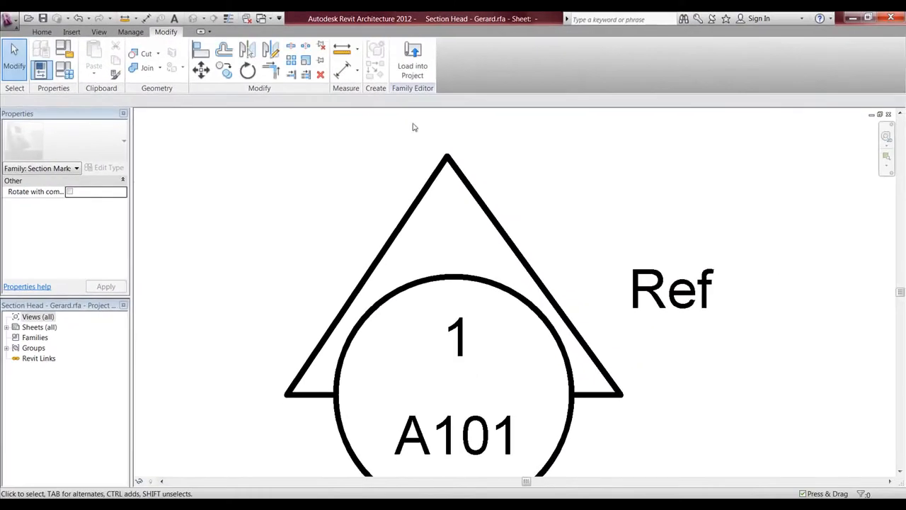
pyautogui.click(412, 71)
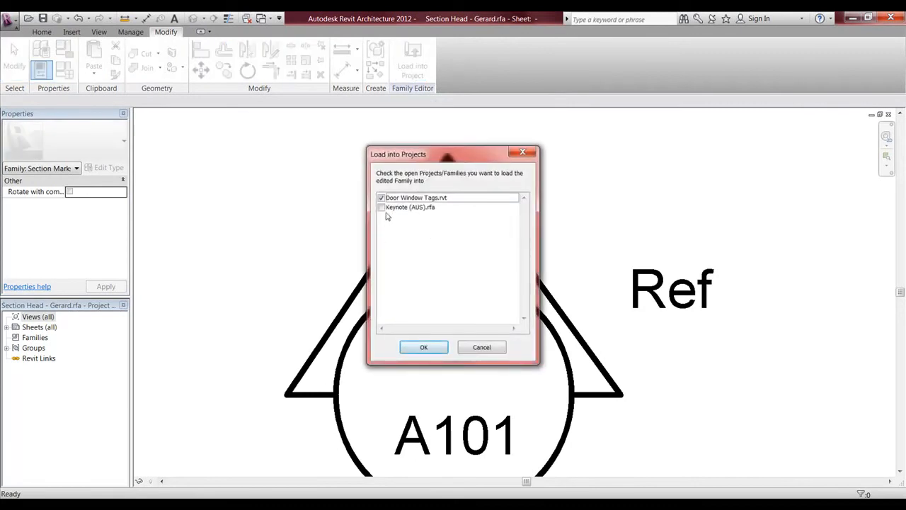
# Step: Load the new family into Door Window Tags.rvt and make it the section tag's Section Head
pyautogui.click(418, 346)
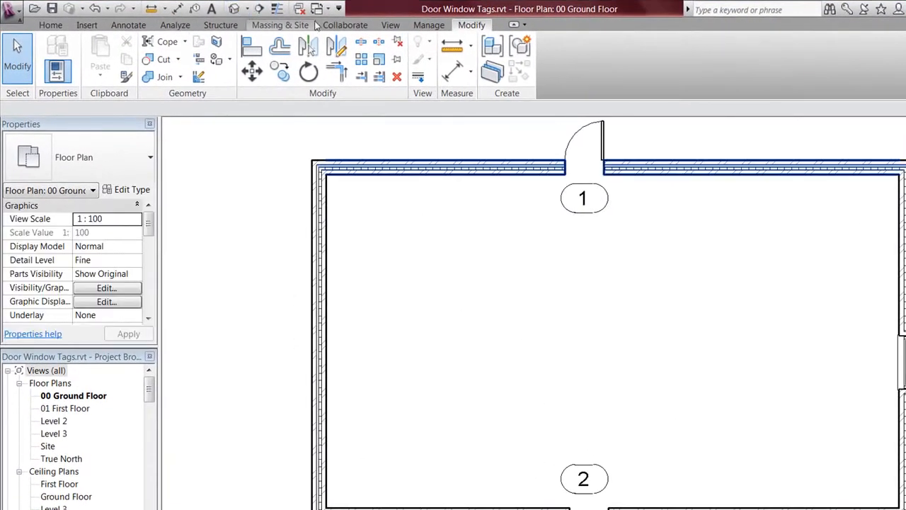
pyautogui.click(439, 25)
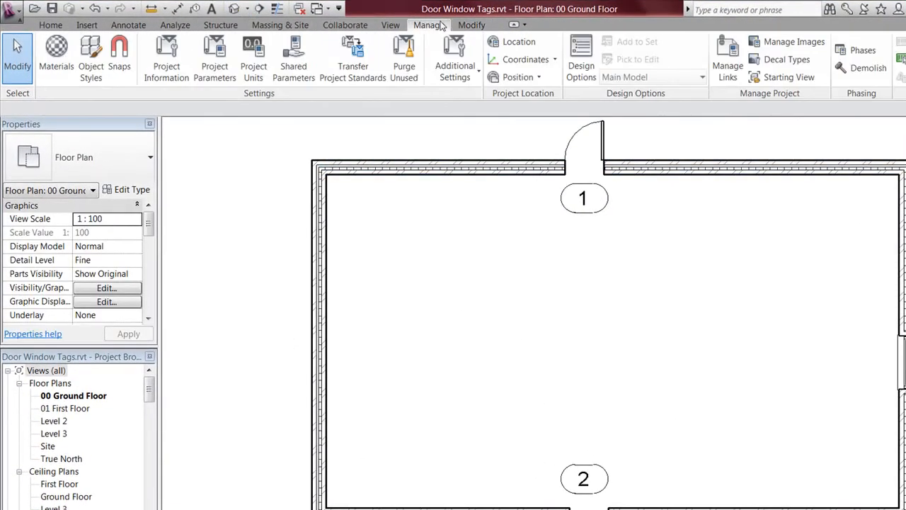
pyautogui.click(458, 72)
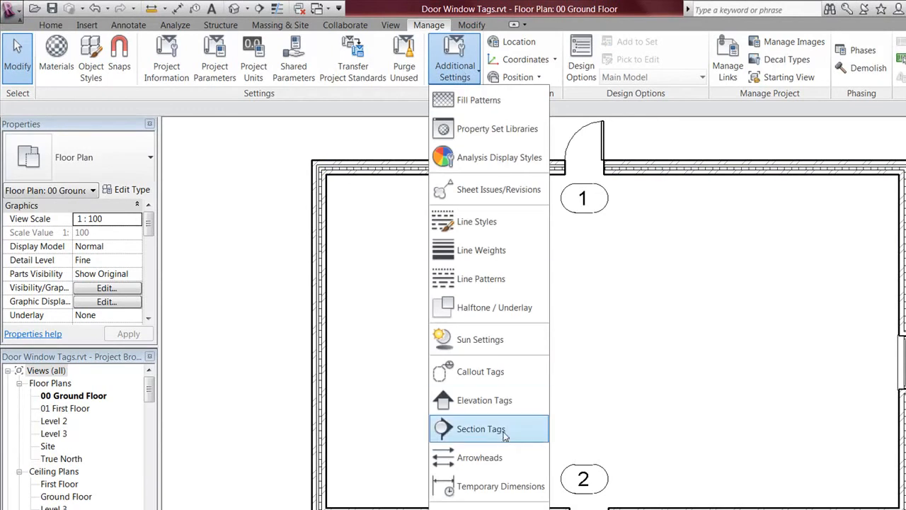
pyautogui.click(488, 429)
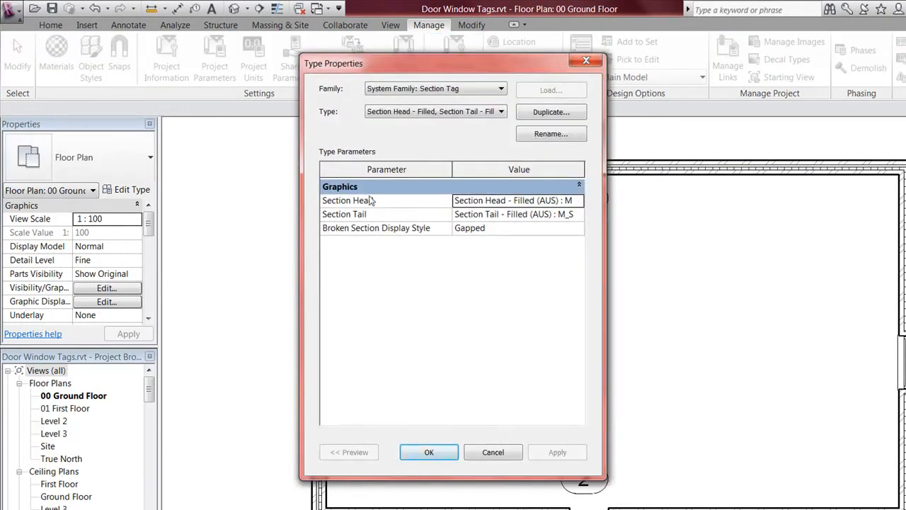
pyautogui.click(580, 201)
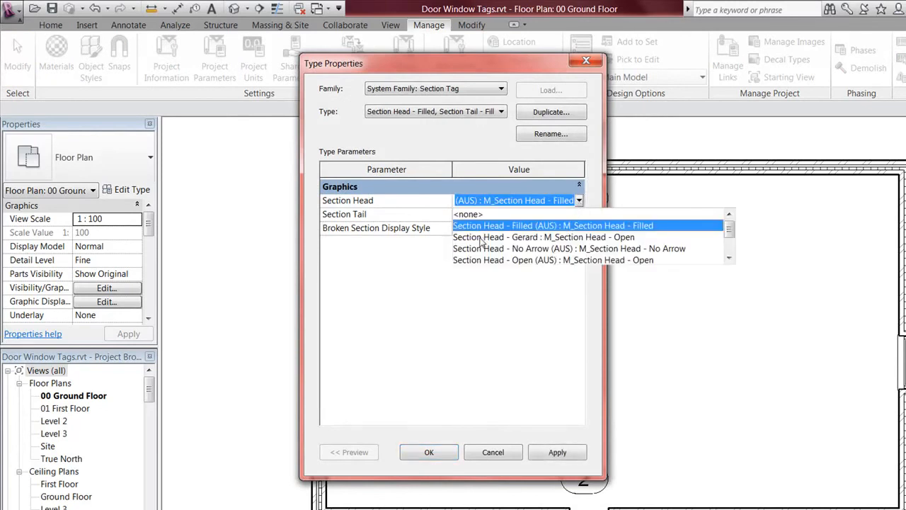
pyautogui.click(535, 237)
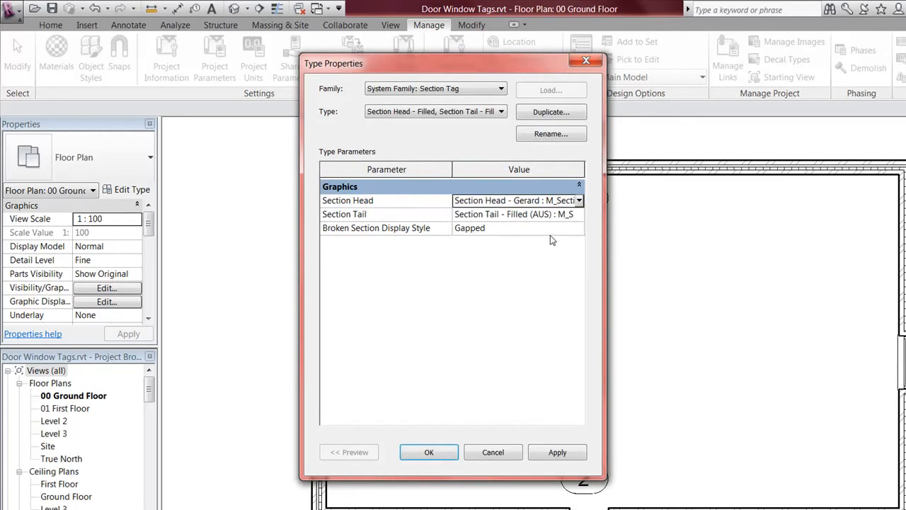
pyautogui.click(427, 452)
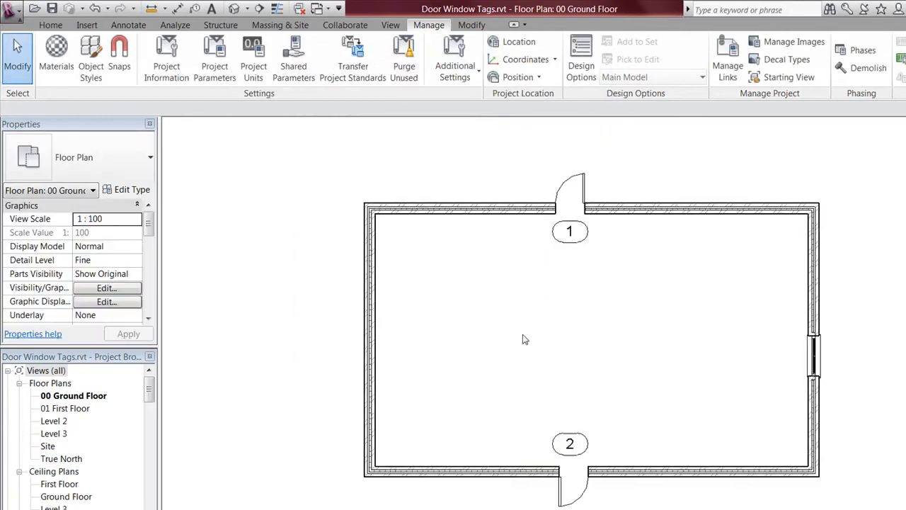
# Step: Draw a vertical section line from above the room to below it on 00 Ground Floor
pyautogui.scroll(-2, 524, 339)
pyautogui.click(394, 28)
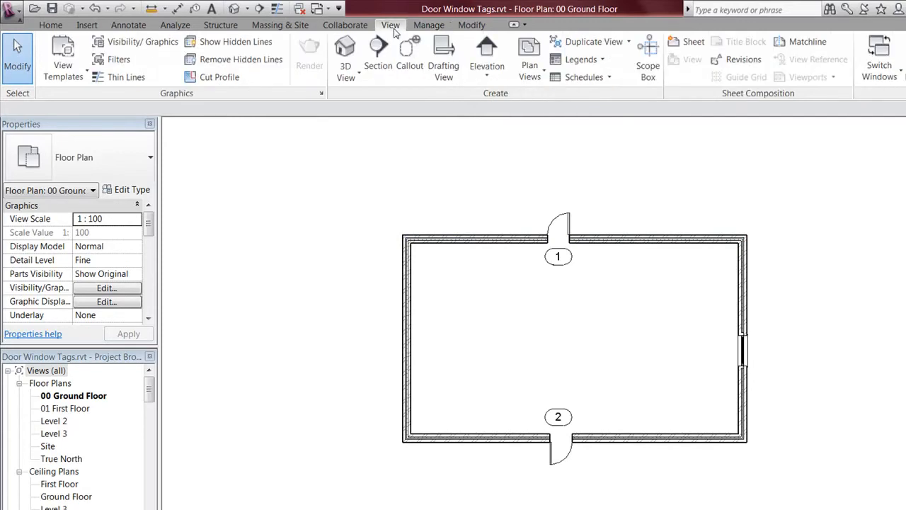
pyautogui.click(379, 57)
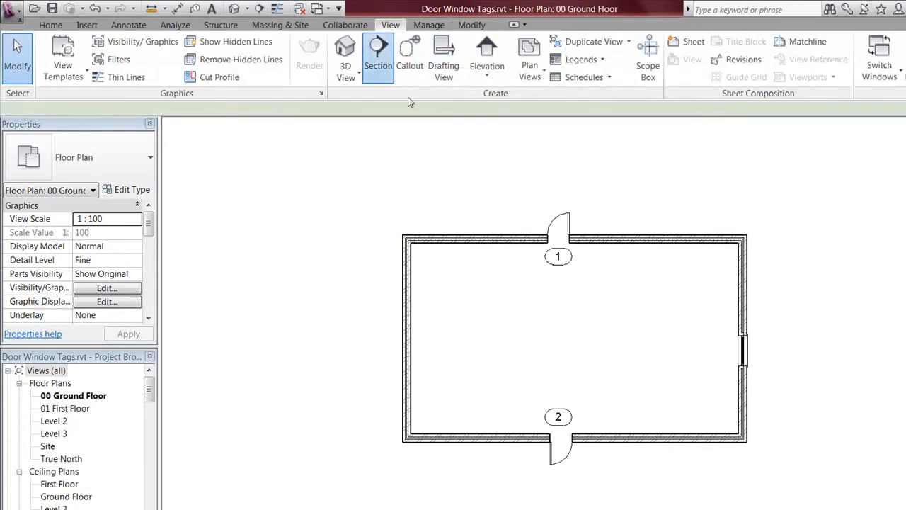
pyautogui.click(485, 191)
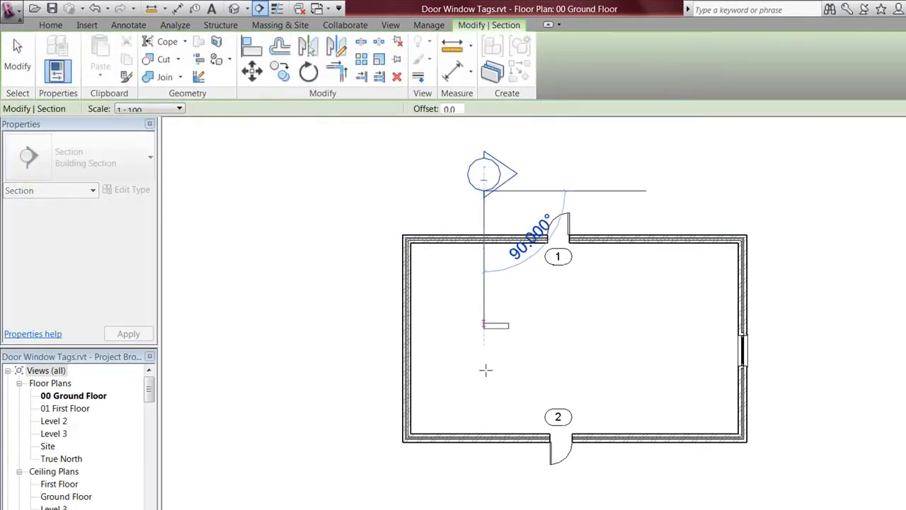
pyautogui.click(483, 473)
pyautogui.click(536, 326)
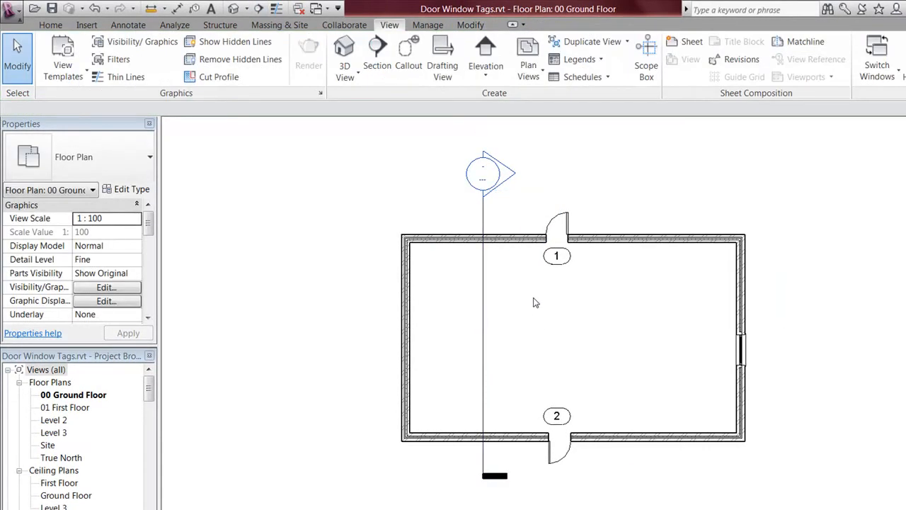
# Step: Zoom and pan around the plan to inspect the new section head
pyautogui.scroll(5, 534, 303)
pyautogui.scroll(3, 479, 276)
pyautogui.scroll(-2, 480, 335)
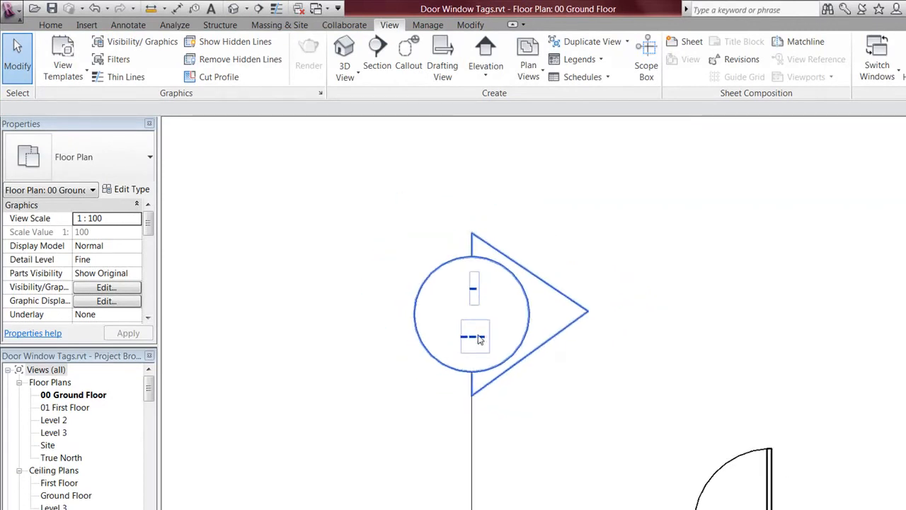
pyautogui.scroll(2, 495, 365)
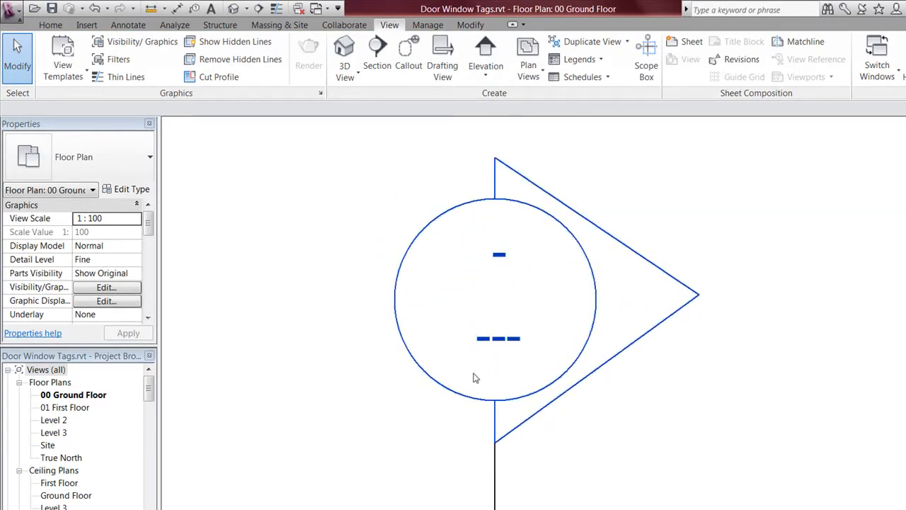
pyautogui.scroll(-3, 514, 340)
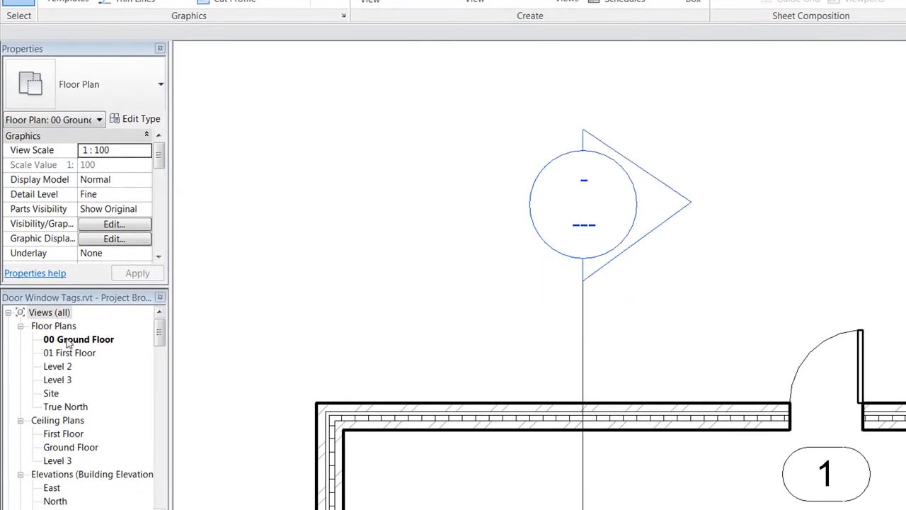
pyautogui.moveTo(157, 337); pyautogui.dragTo(160, 419)
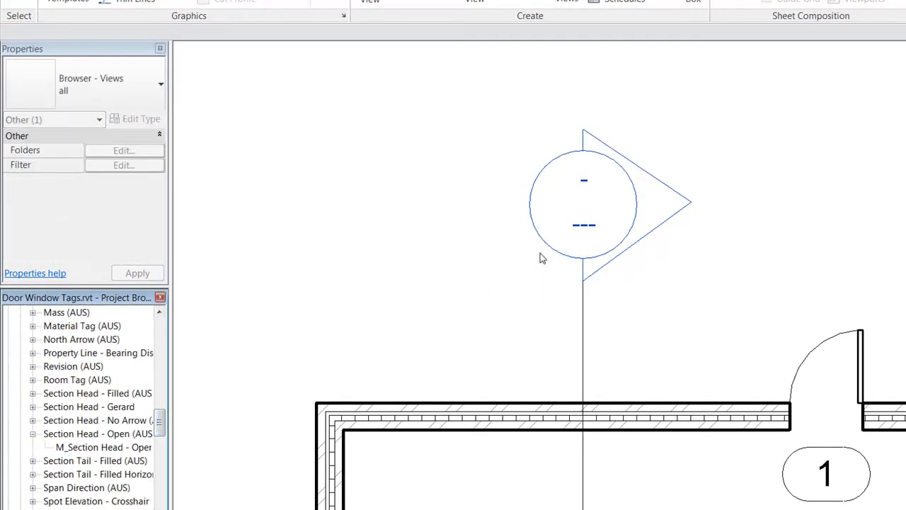
pyautogui.click(431, 172)
pyautogui.scroll(-5, 461, 259)
pyautogui.scroll(-1, 580, 335)
pyautogui.moveTo(590, 330); pyautogui.dragTo(586, 261, button='middle')
pyautogui.scroll(1, 540, 311)
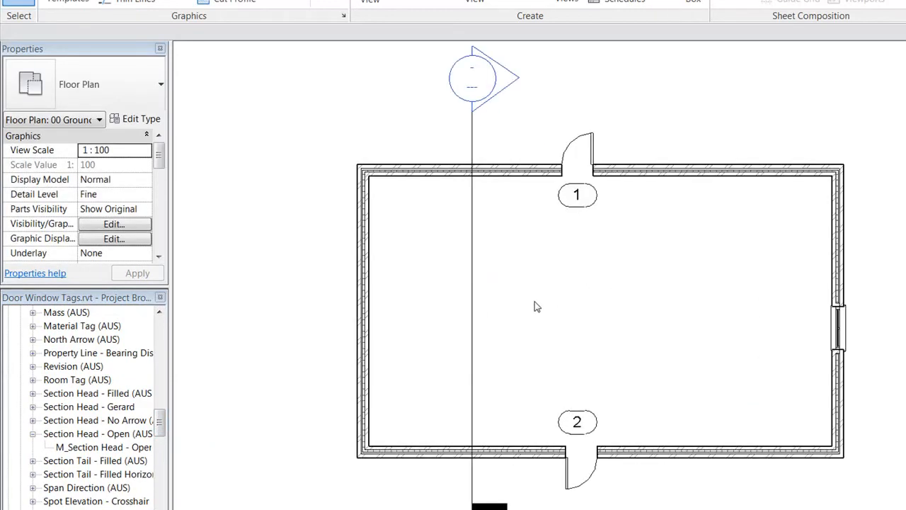
pyautogui.scroll(-2, 540, 316)
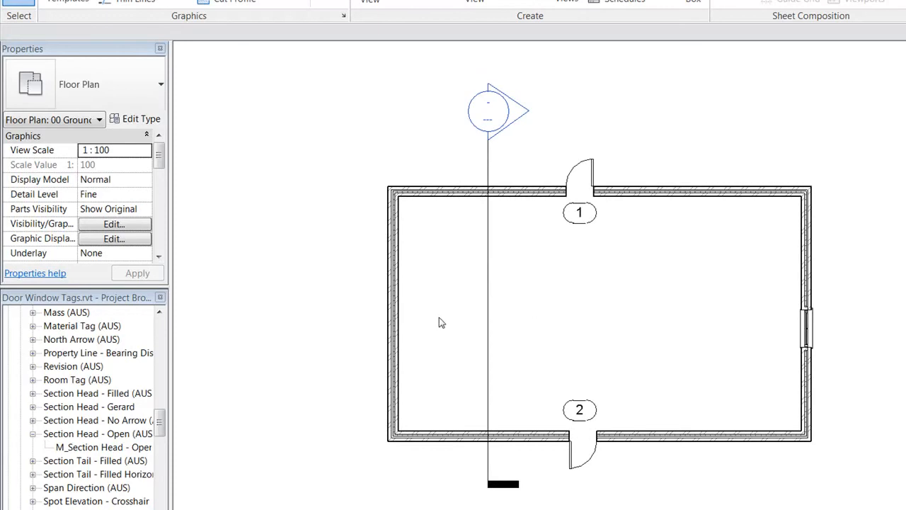
pyautogui.moveTo(161, 425); pyautogui.dragTo(152, 387)
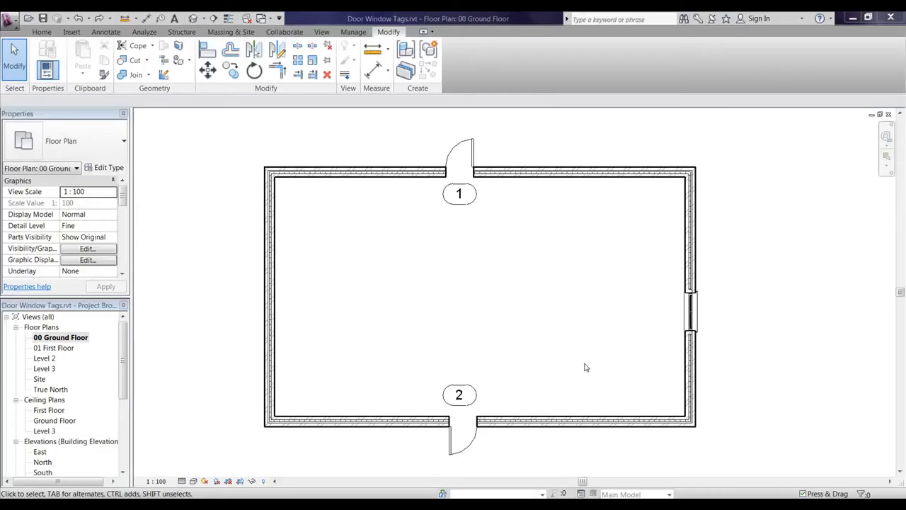
# Step: Check the floor plan's view scale list, keeping it at 1:100
pyautogui.click(404, 307)
pyautogui.scroll(2, 432, 298)
pyautogui.scroll(-2, 429, 297)
pyautogui.moveTo(435, 309); pyautogui.dragTo(465, 304, button='middle')
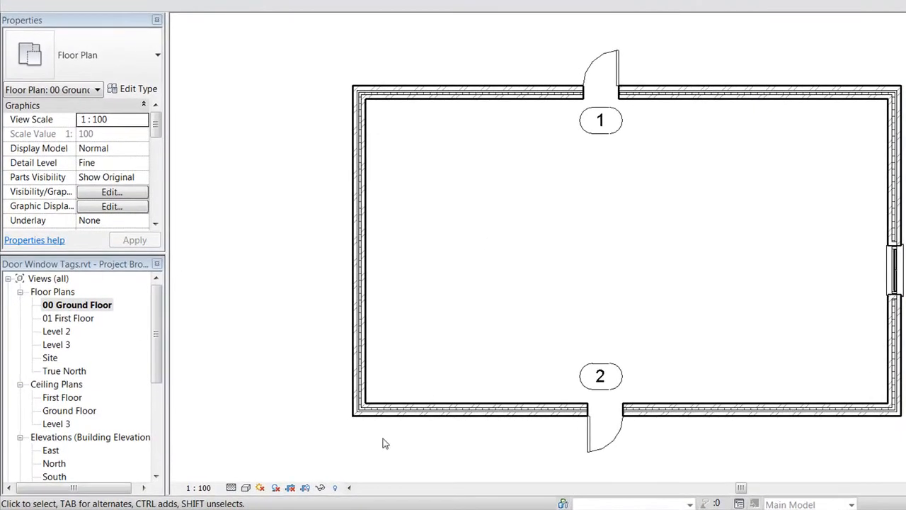
pyautogui.click(208, 488)
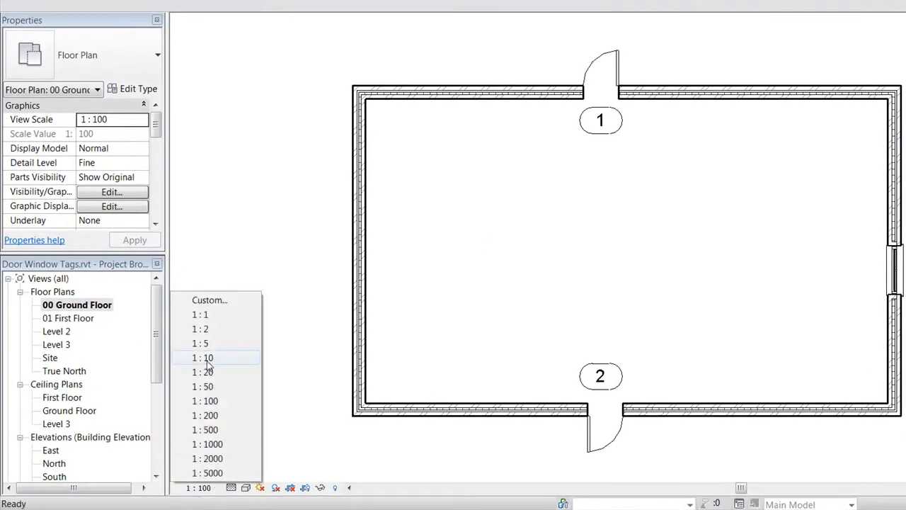
pyautogui.click(213, 400)
# Step: On sheet A102, pan to the title panel and select the A1 Carlow Title block
pyautogui.scroll(-3, 156, 353)
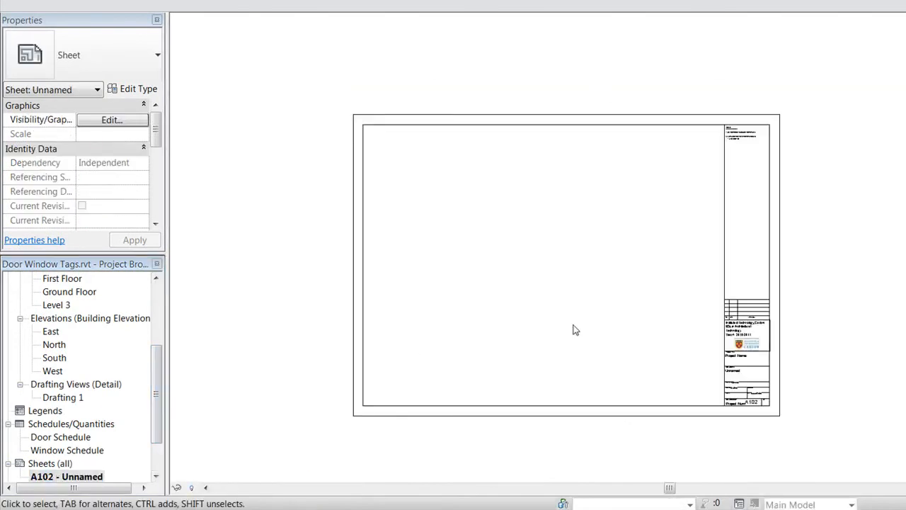
pyautogui.moveTo(623, 286); pyautogui.dragTo(625, 305, button='middle')
pyautogui.scroll(4, 685, 363)
pyautogui.moveTo(701, 342); pyautogui.dragTo(700, 277, button='middle')
pyautogui.scroll(1, 701, 335)
pyautogui.scroll(1, 701, 335)
pyautogui.moveTo(836, 215); pyautogui.dragTo(772, 377, button='middle')
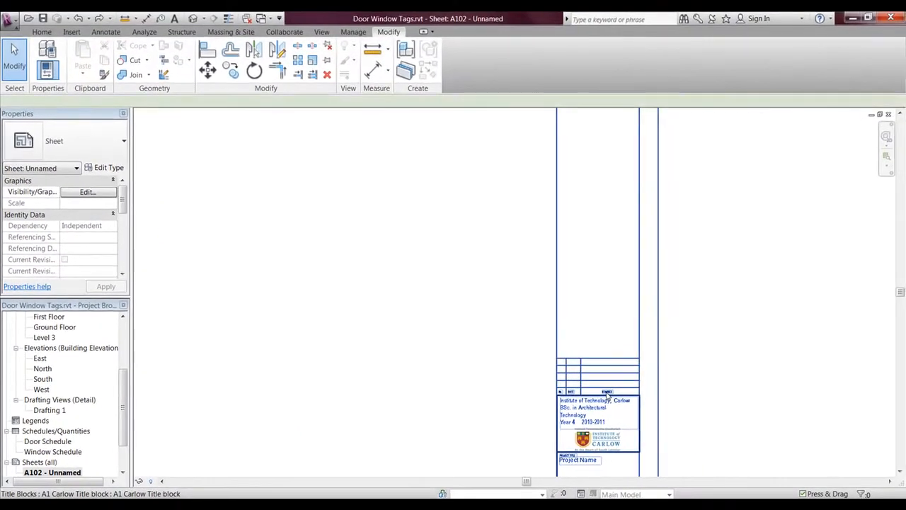
pyautogui.click(606, 393)
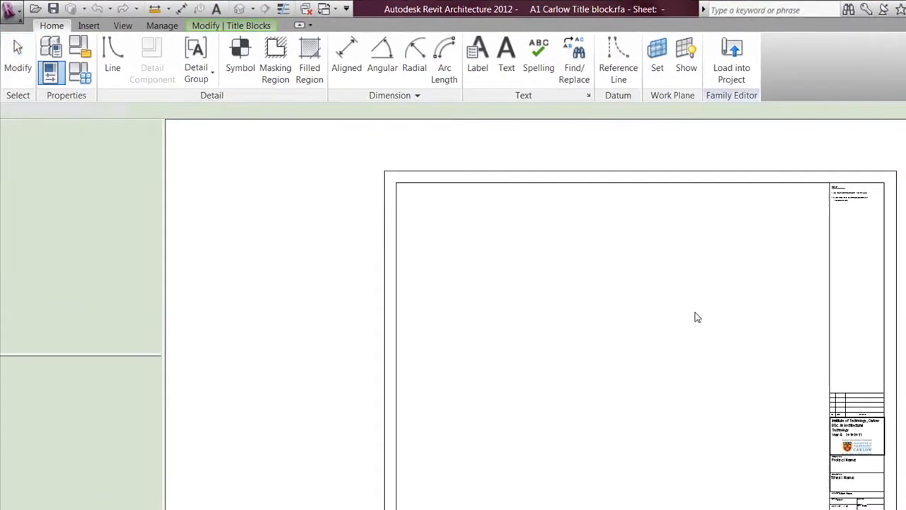
# Step: Frame the Carlow logo area and open the Edit Label settings of the Project Name label
pyautogui.scroll(5, 566, 304)
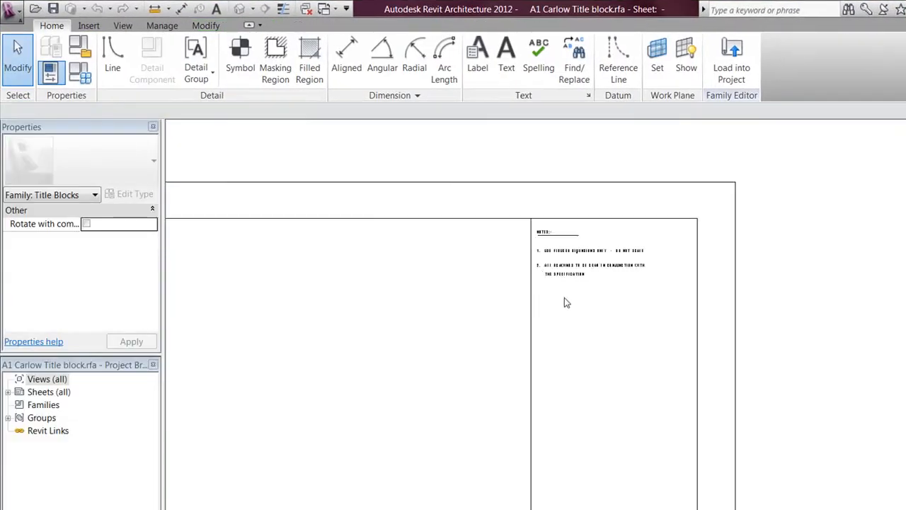
pyautogui.scroll(-5, 578, 293)
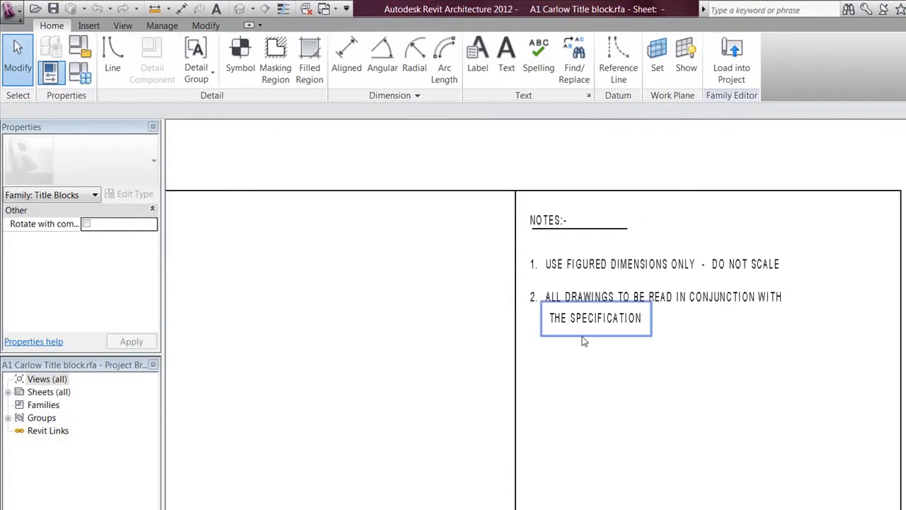
pyautogui.moveTo(625, 263); pyautogui.dragTo(615, 219, button='middle')
pyautogui.moveTo(610, 333); pyautogui.dragTo(588, 174, button='middle')
pyautogui.moveTo(599, 340); pyautogui.dragTo(597, 180, button='middle')
pyautogui.scroll(2, 585, 372)
pyautogui.moveTo(594, 239); pyautogui.dragTo(571, 48, button='middle')
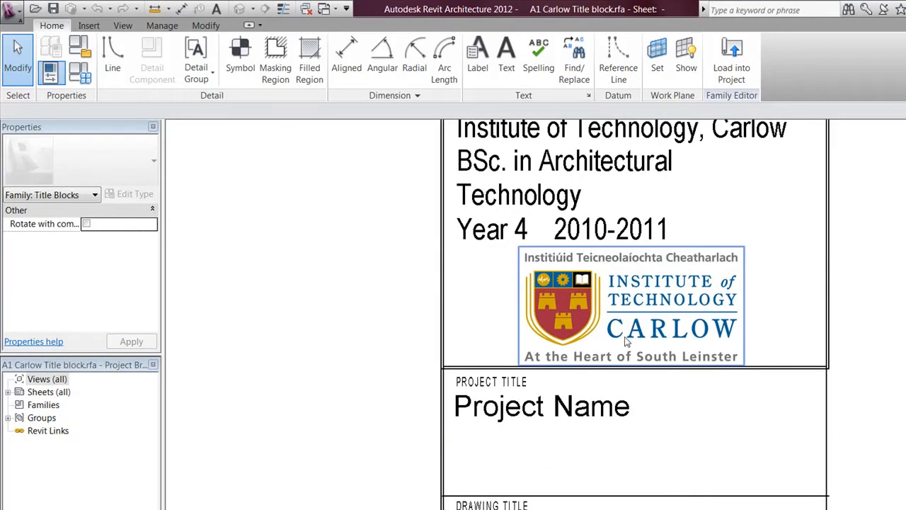
pyautogui.scroll(-2, 630, 343)
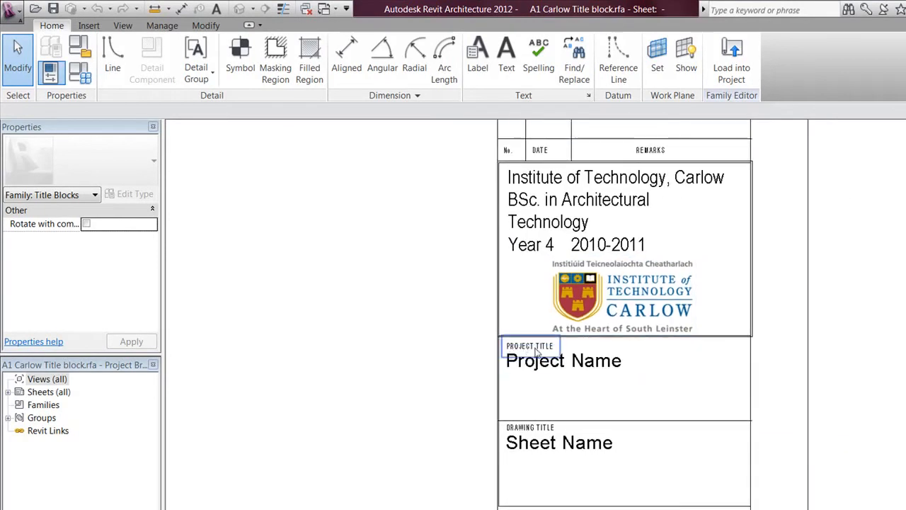
pyautogui.scroll(2, 536, 350)
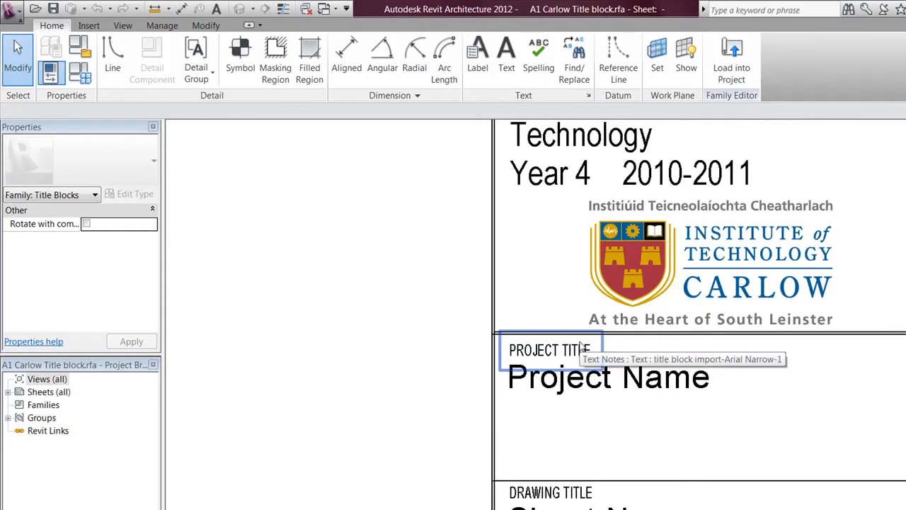
pyautogui.click(597, 386)
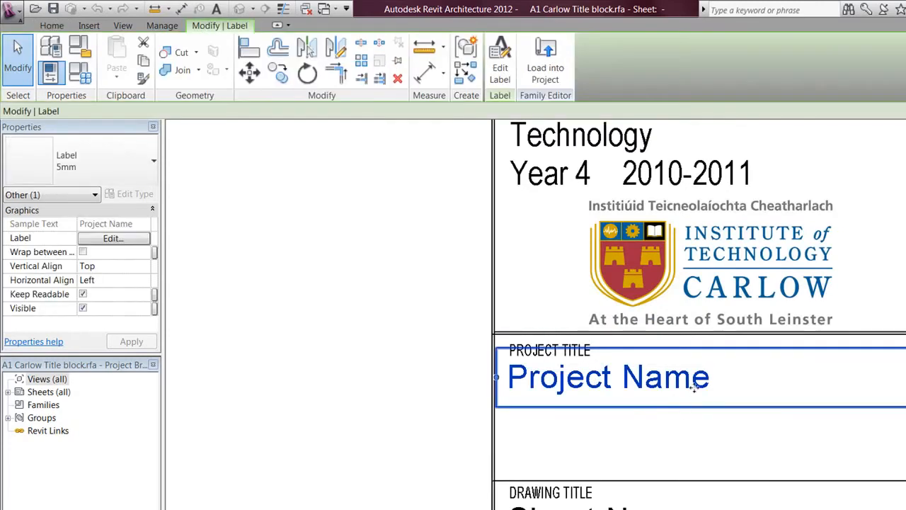
pyautogui.click(507, 55)
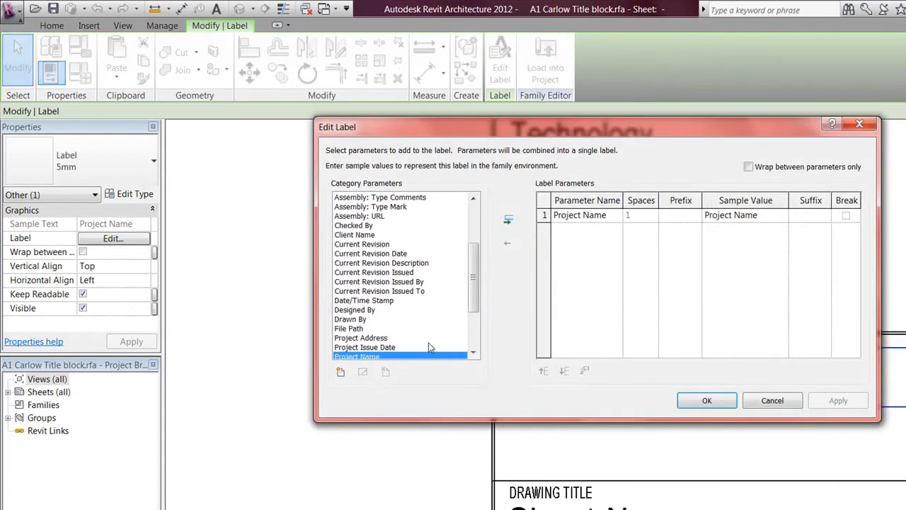
# Step: Close the Project Name label settings unchanged and move to the Drawing Title area
pyautogui.moveTo(471, 296); pyautogui.dragTo(470, 311)
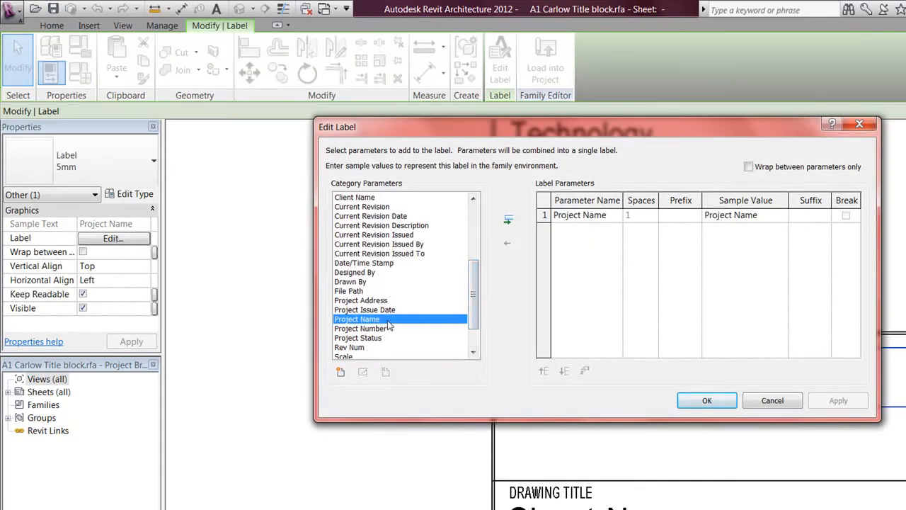
pyautogui.click(706, 401)
pyautogui.scroll(-1, 399, 319)
pyautogui.scroll(-2, 418, 435)
pyautogui.moveTo(417, 435)
pyautogui.mouseDown(button='middle')
pyautogui.moveTo(425, 322)
pyautogui.moveTo(482, 257)
pyautogui.mouseUp(button='middle')
pyautogui.scroll(5, 578, 268)
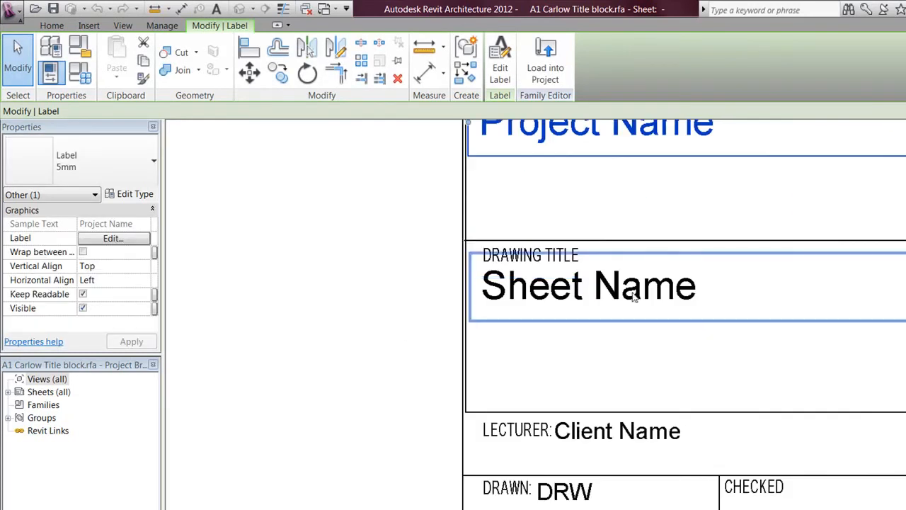
pyautogui.scroll(-2, 602, 362)
# Step: Review the lower label rows, then zoom out to see the whole title block
pyautogui.moveTo(611, 294); pyautogui.dragTo(611, 200, button='middle')
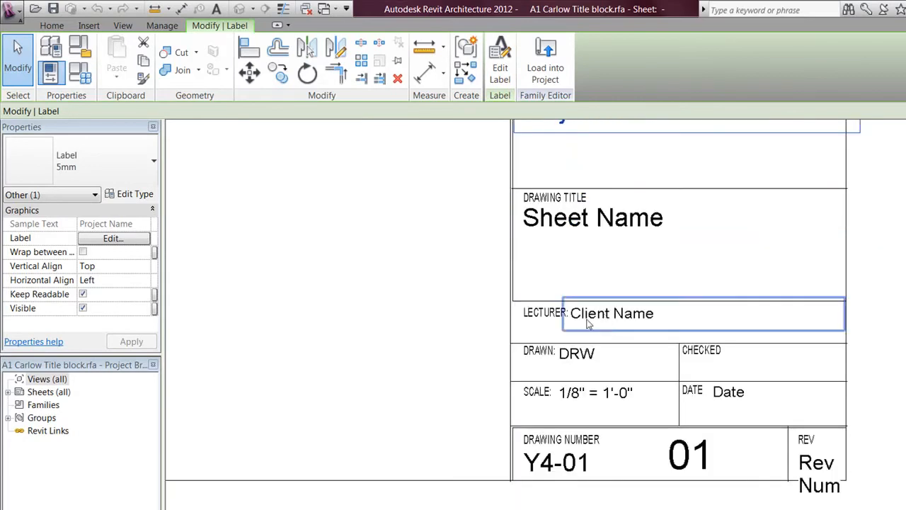
pyautogui.scroll(2, 587, 323)
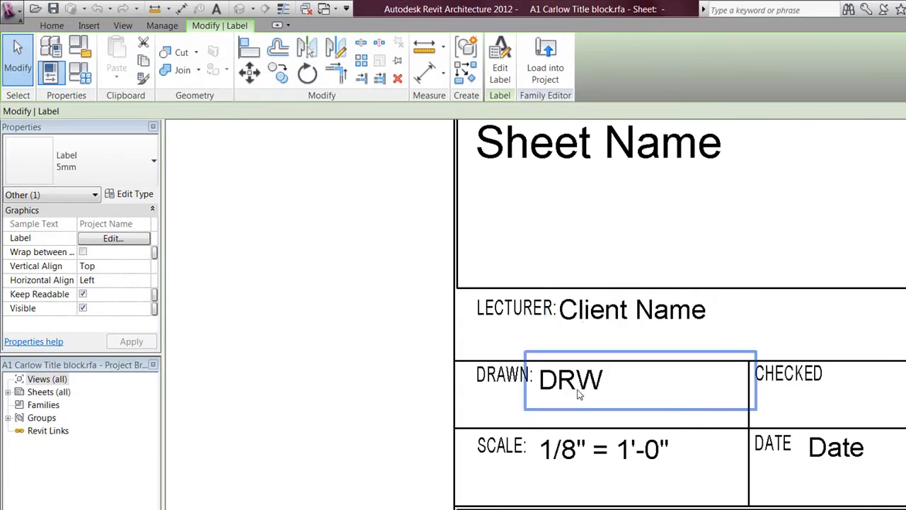
pyautogui.scroll(-2, 577, 395)
pyautogui.moveTo(577, 395); pyautogui.dragTo(630, 382, button='middle')
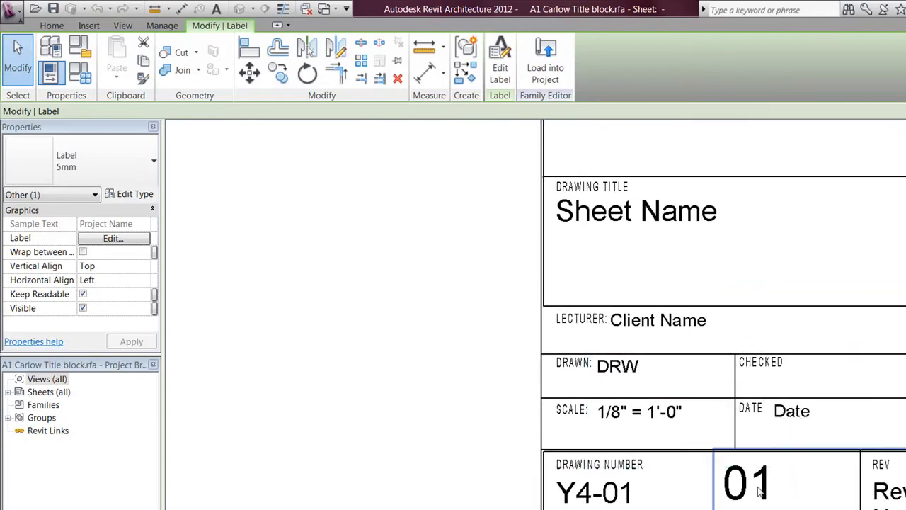
pyautogui.scroll(2, 753, 483)
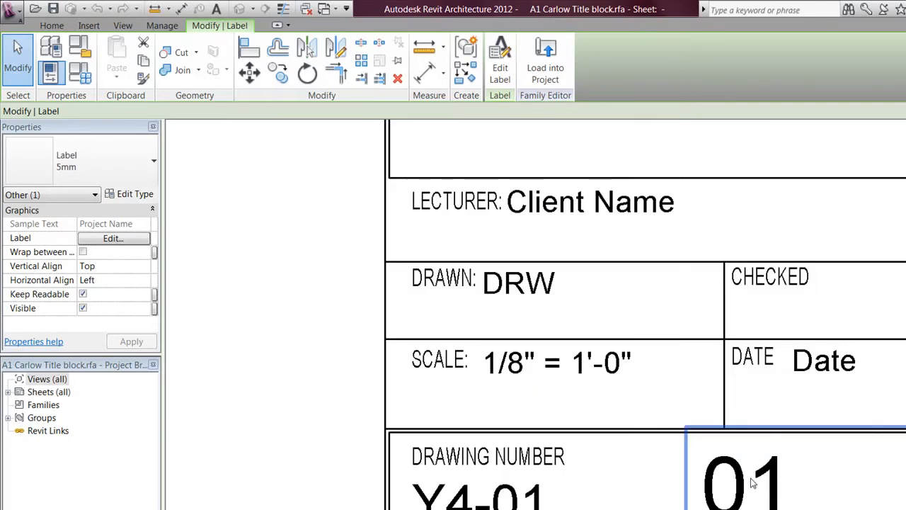
pyautogui.scroll(-2, 753, 483)
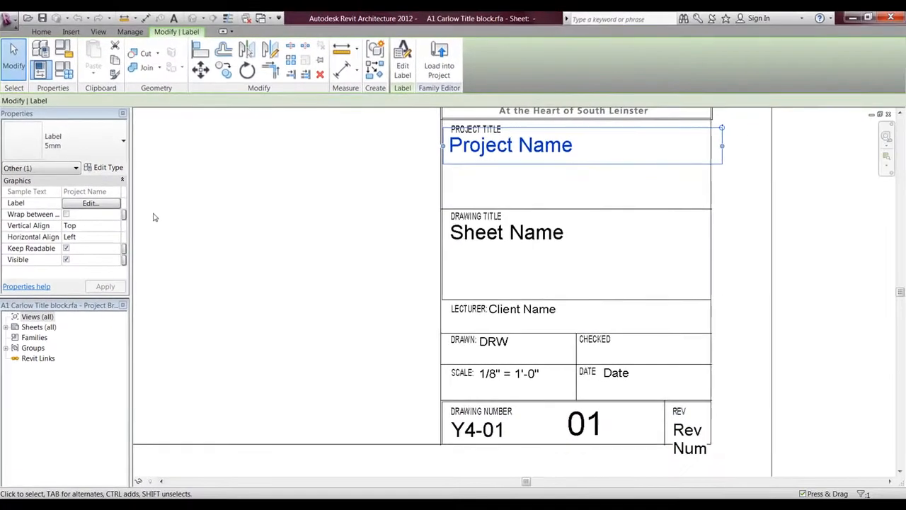
pyautogui.scroll(-4, 337, 302)
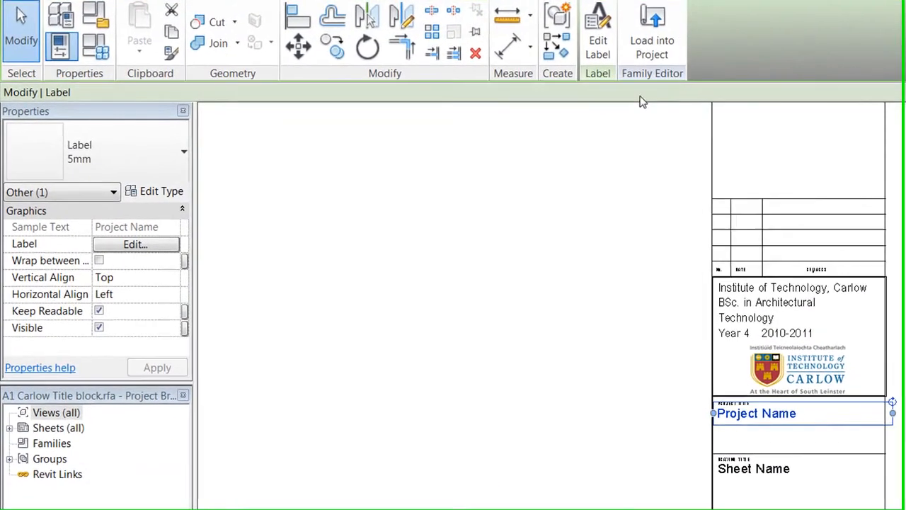
# Step: Load the edited Carlow title block into the Door Window Tags.rvt project
pyautogui.click(652, 44)
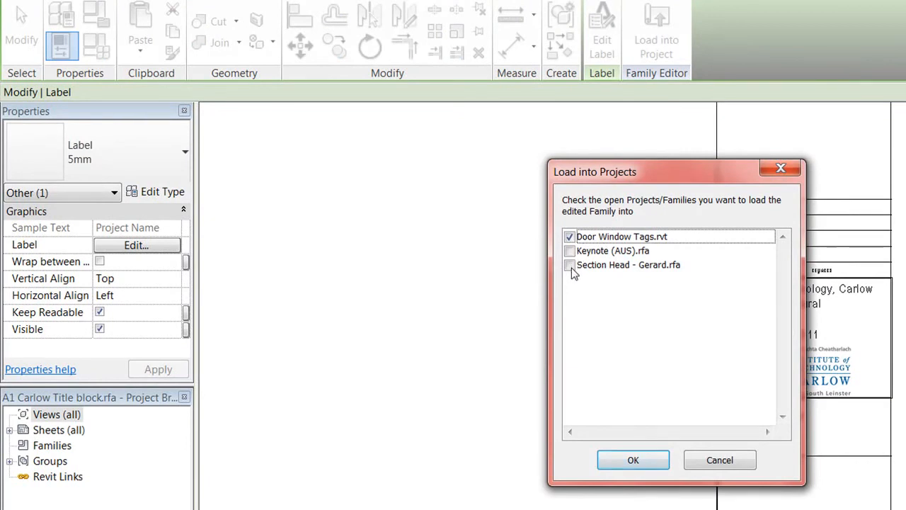
pyautogui.click(729, 463)
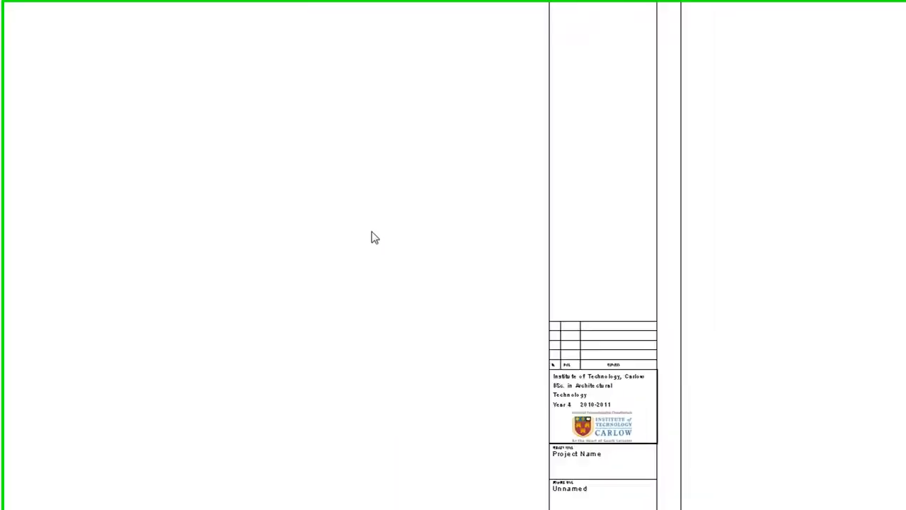
pyautogui.scroll(-2, 371, 232)
pyautogui.moveTo(441, 223); pyautogui.dragTo(469, 160, button='middle')
pyautogui.scroll(-2, 457, 216)
# Step: Pan and zoom sheet A102 to view the whole reloaded title block
pyautogui.scroll(8, 746, 384)
pyautogui.scroll(4, 615, 318)
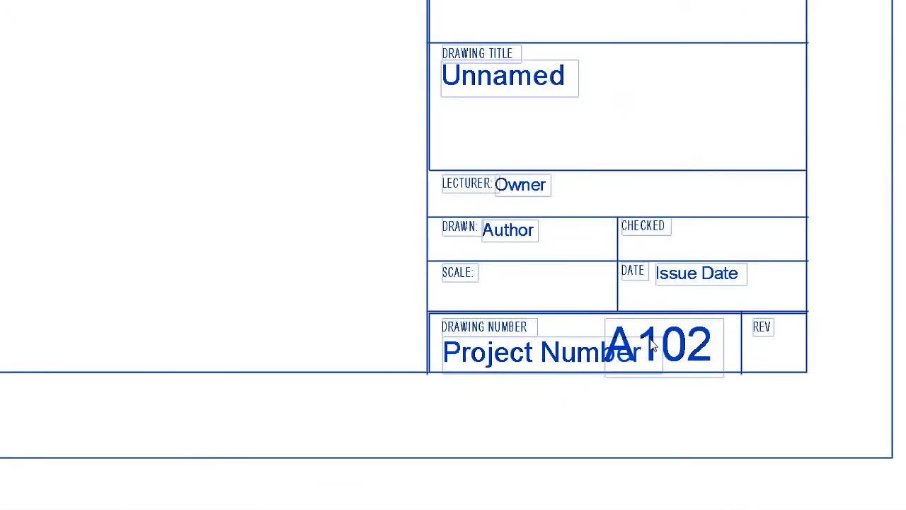
pyautogui.scroll(-2, 655, 348)
pyautogui.moveTo(580, 239); pyautogui.dragTo(580, 356, button='middle')
pyautogui.scroll(2, 549, 295)
pyautogui.scroll(-2, 549, 294)
pyautogui.moveTo(495, 290); pyautogui.dragTo(702, 340, button='middle')
pyautogui.scroll(-1, 697, 325)
pyautogui.moveTo(516, 194); pyautogui.dragTo(520, 260, button='middle')
pyautogui.scroll(-1, 501, 249)
pyautogui.moveTo(460, 236); pyautogui.dragTo(535, 297, button='middle')
pyautogui.scroll(-1, 527, 290)
pyautogui.moveTo(473, 244); pyautogui.dragTo(492, 282, button='middle')
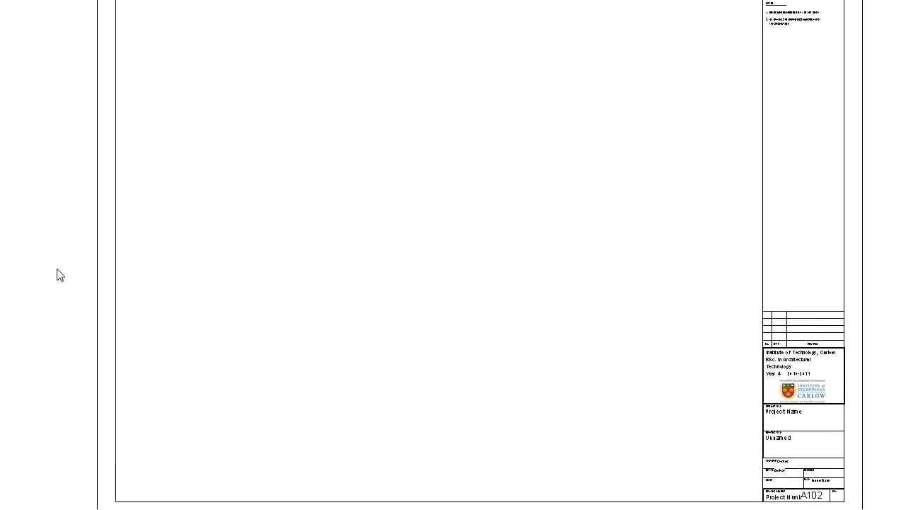
# Step: Fill in the title block's project title and replace the drawing title Unnamed
pyautogui.scroll(3, 784, 453)
pyautogui.click(509, 159)
pyautogui.click(509, 159)
pyautogui.write('Gerard Project')
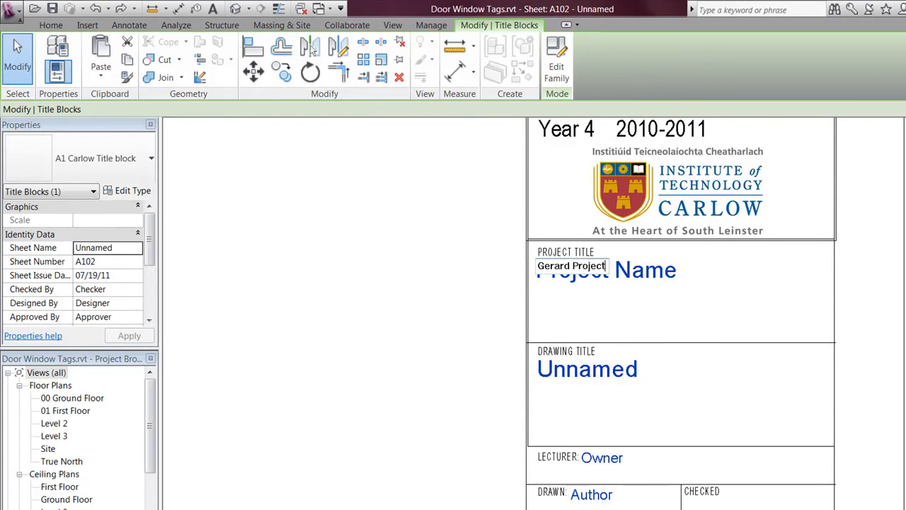
pyautogui.rightClick(628, 278)
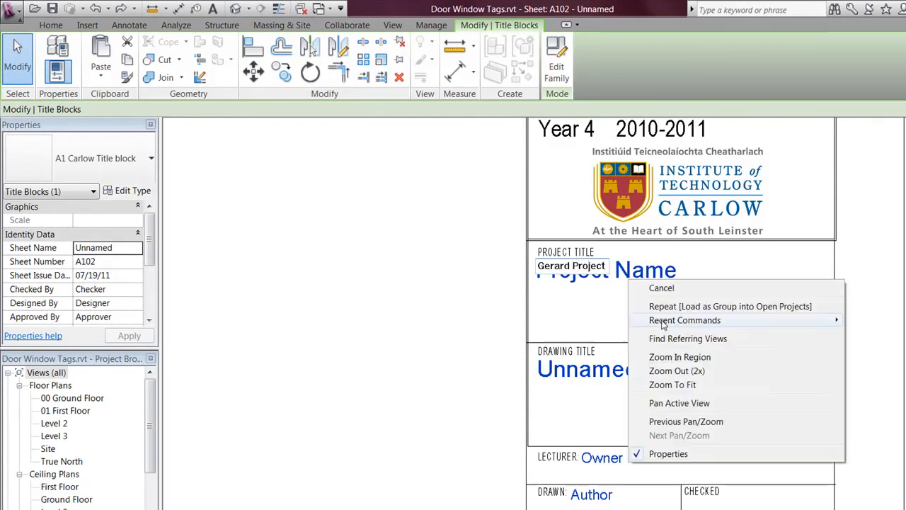
pyautogui.click(554, 384)
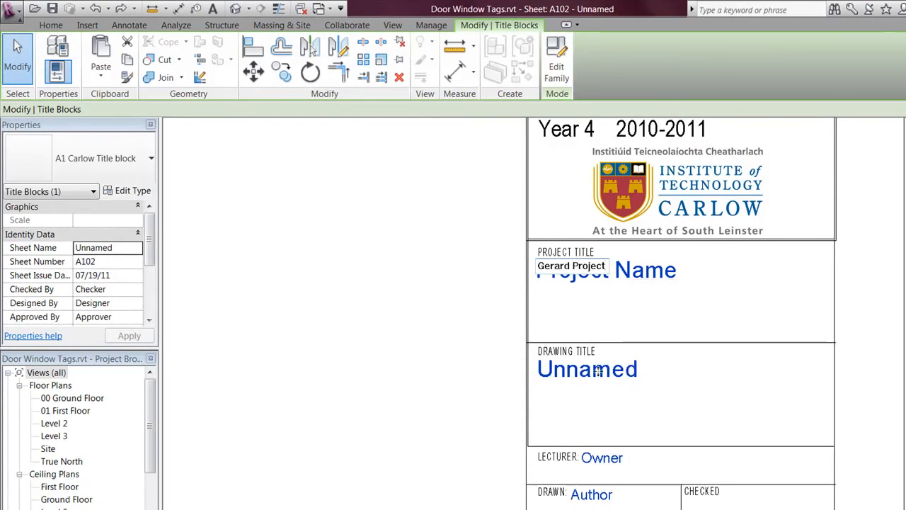
pyautogui.click(598, 371)
pyautogui.click(623, 379)
pyautogui.write('Gerard')
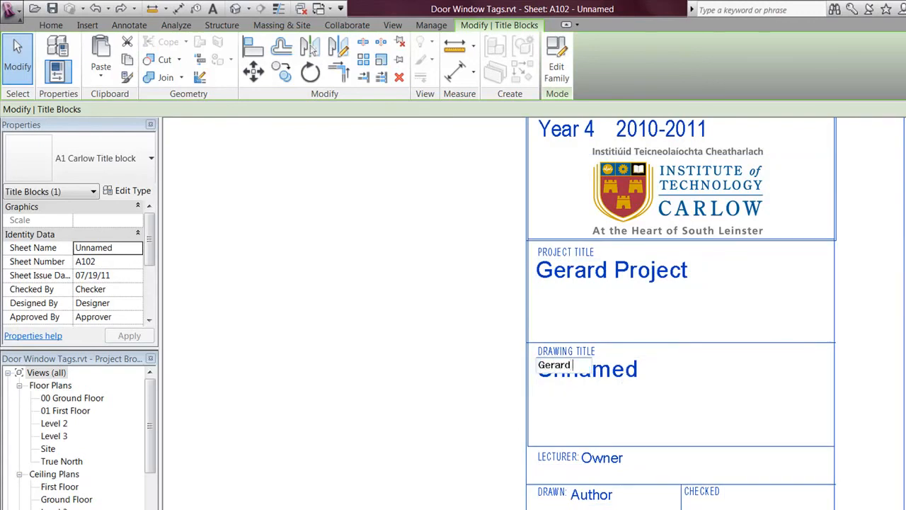
pyautogui.click(675, 403)
# Step: Replace Owner with the lecturer's name and Author with the drafter's name
pyautogui.click(696, 422)
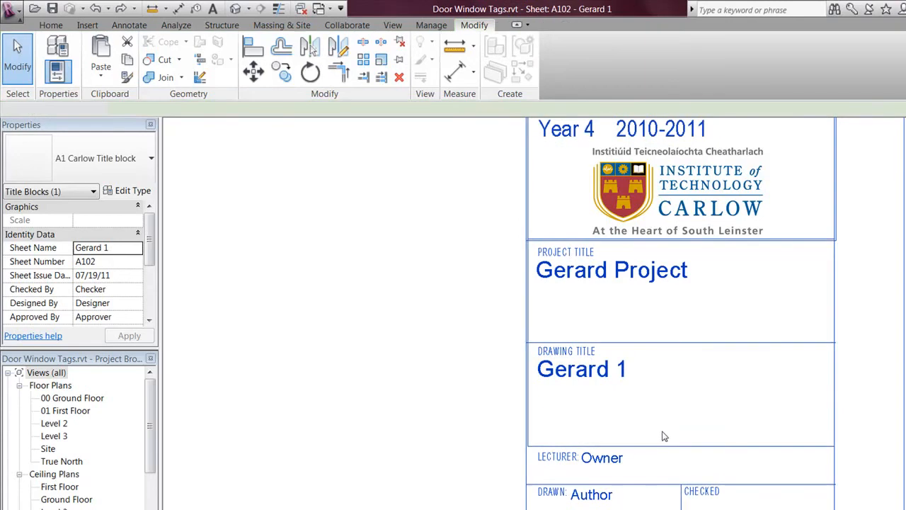
pyautogui.moveTo(630, 460); pyautogui.dragTo(625, 421, button='middle')
pyautogui.click(612, 424)
pyautogui.click(612, 420)
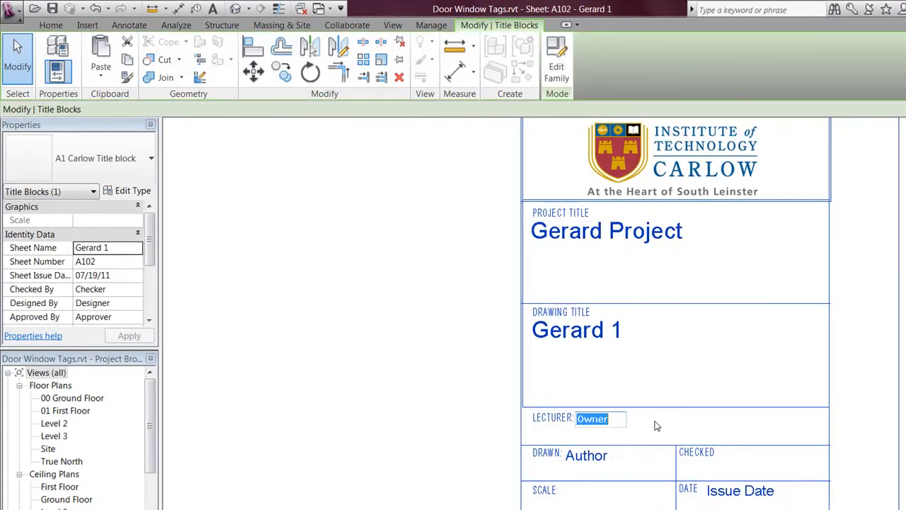
pyautogui.write('Tom')
pyautogui.click(456, 479)
pyautogui.click(598, 459)
pyautogui.click(599, 459)
pyautogui.moveTo(604, 459); pyautogui.dragTo(548, 455)
pyautogui.write('Gerard')
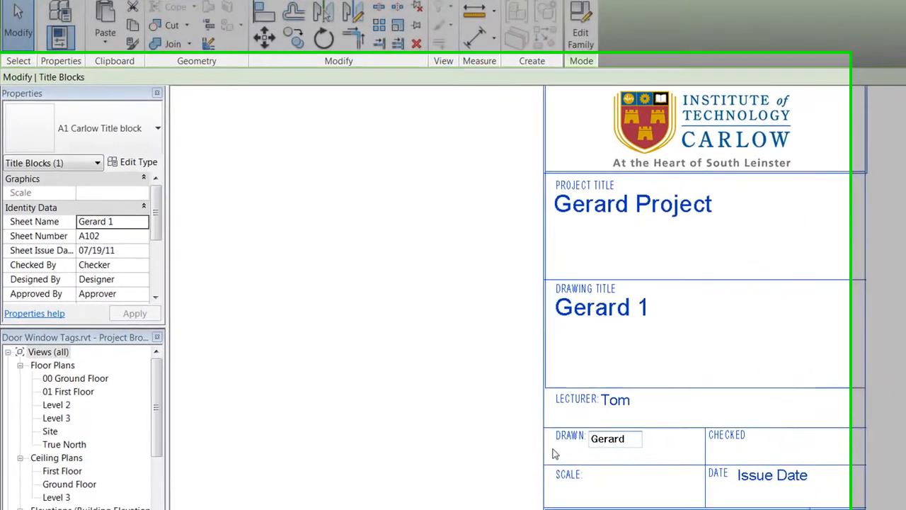
pyautogui.click(453, 470)
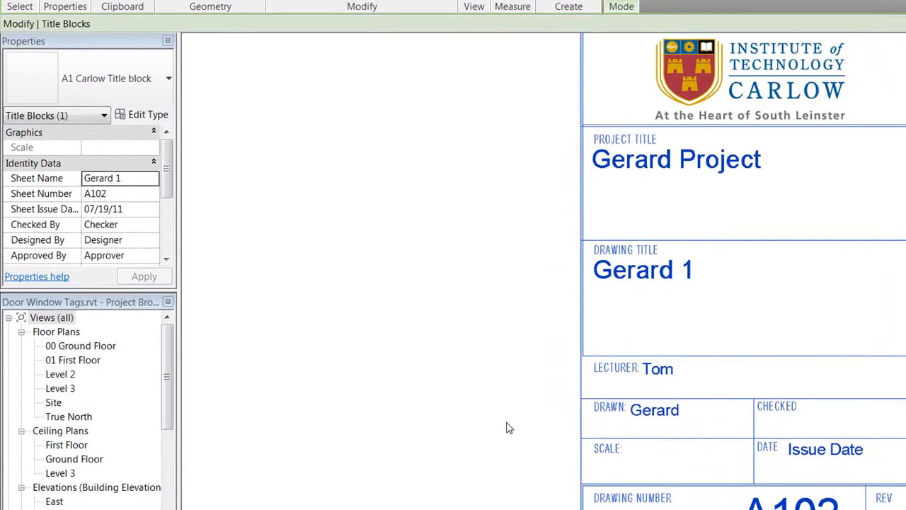
# Step: Set the date to 30/04/2011, drawing number to 03/04 and sheet number to 01
pyautogui.click(763, 497)
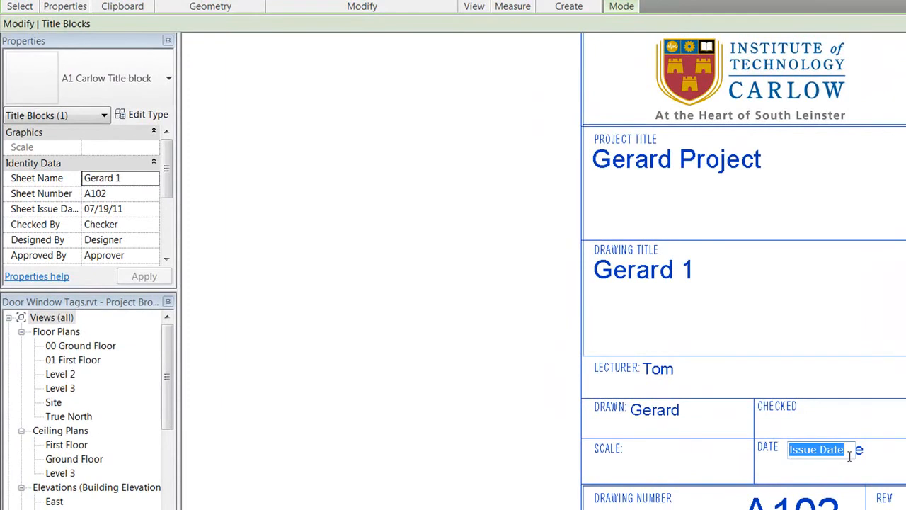
pyautogui.write('£')
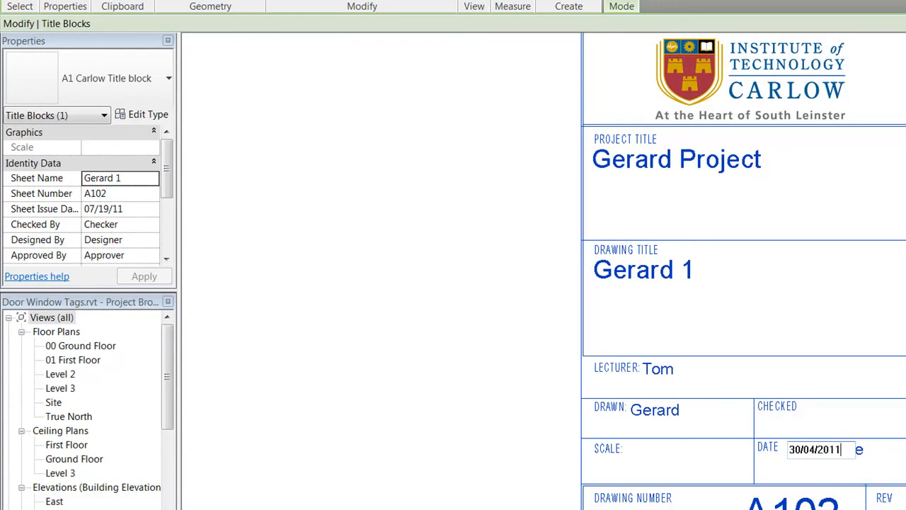
pyautogui.click(456, 414)
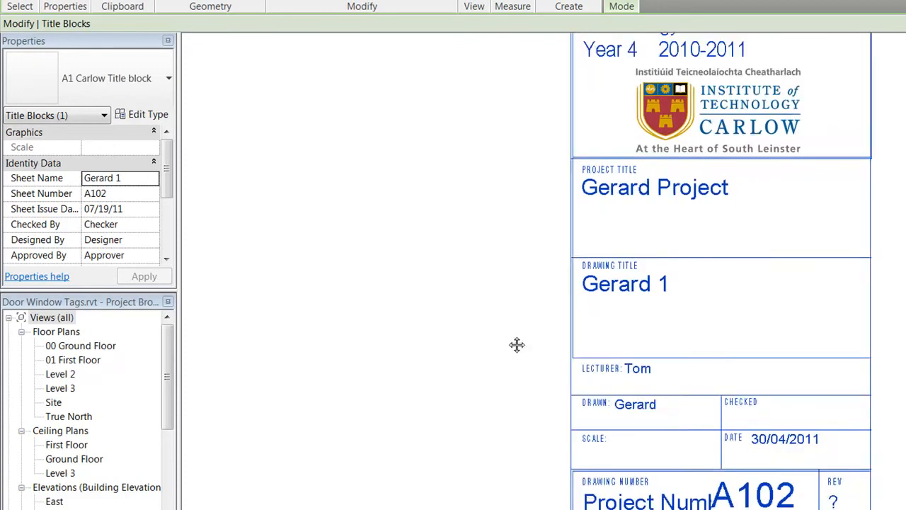
pyautogui.scroll(-2, 538, 343)
pyautogui.click(638, 428)
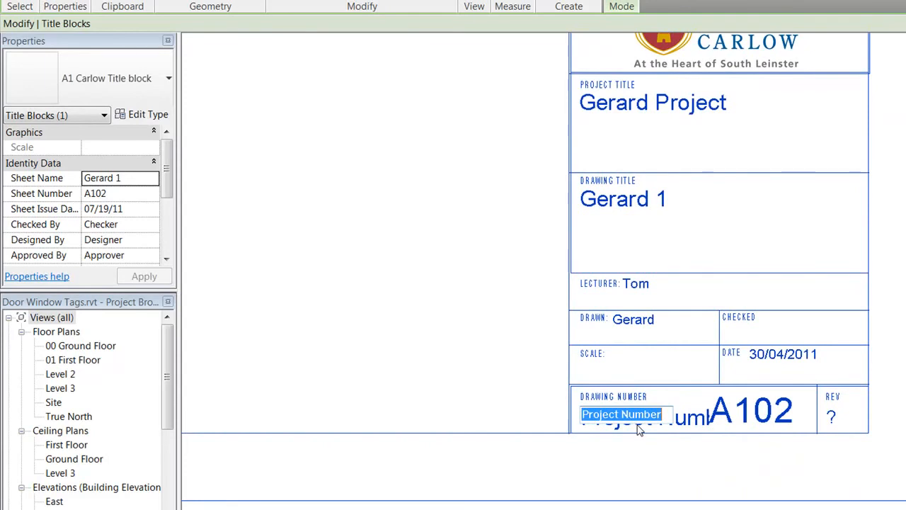
pyautogui.write('03/')
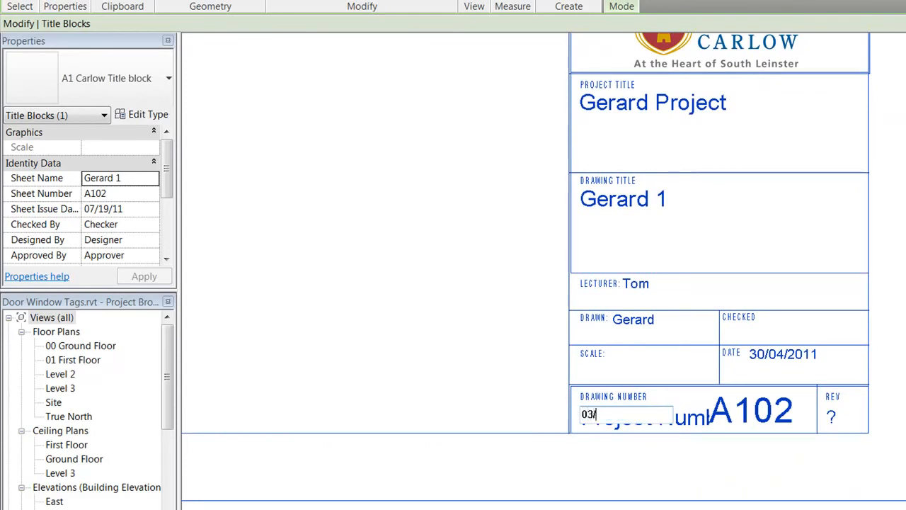
pyautogui.write('04')
pyautogui.click(773, 445)
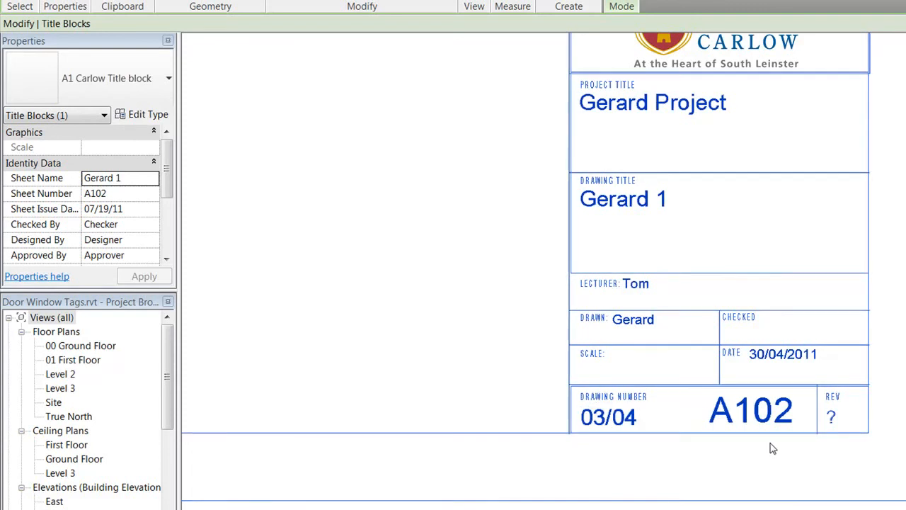
pyautogui.click(763, 418)
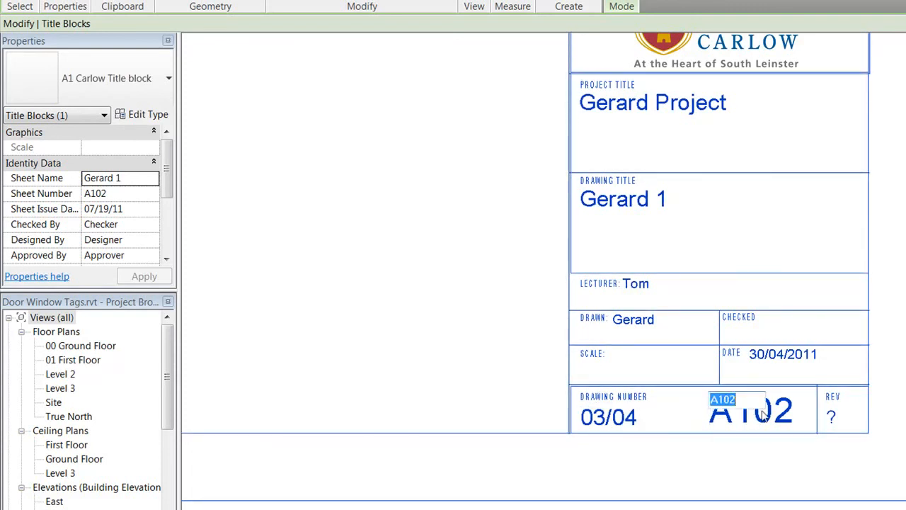
pyautogui.write('01')
pyautogui.click(758, 452)
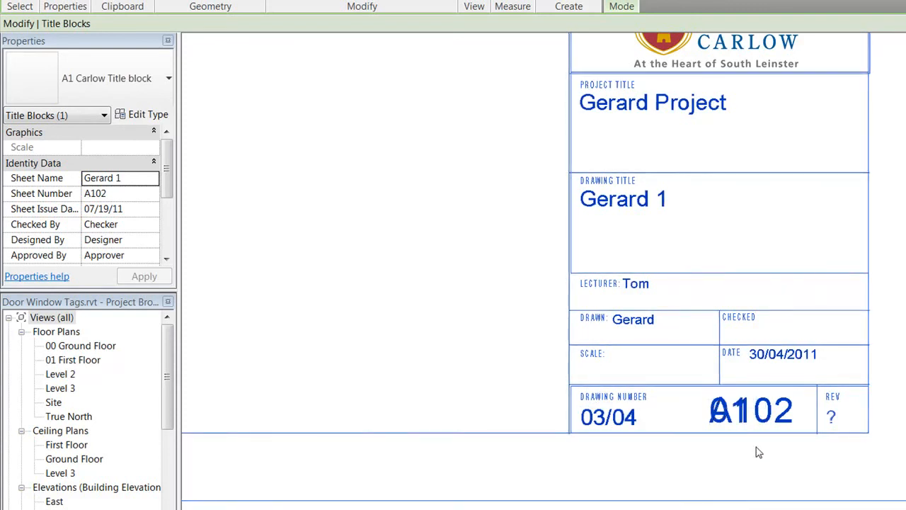
pyautogui.scroll(-3, 503, 354)
pyautogui.scroll(1, 545, 420)
pyautogui.scroll(-2, 542, 420)
pyautogui.scroll(2, 394, 443)
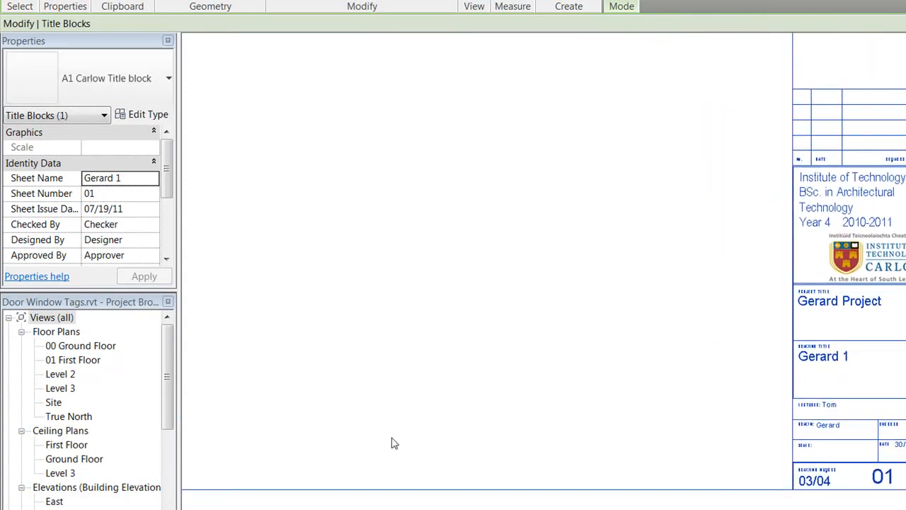
# Step: Select the title block to check its filled-in values
pyautogui.moveTo(169, 382); pyautogui.dragTo(169, 473)
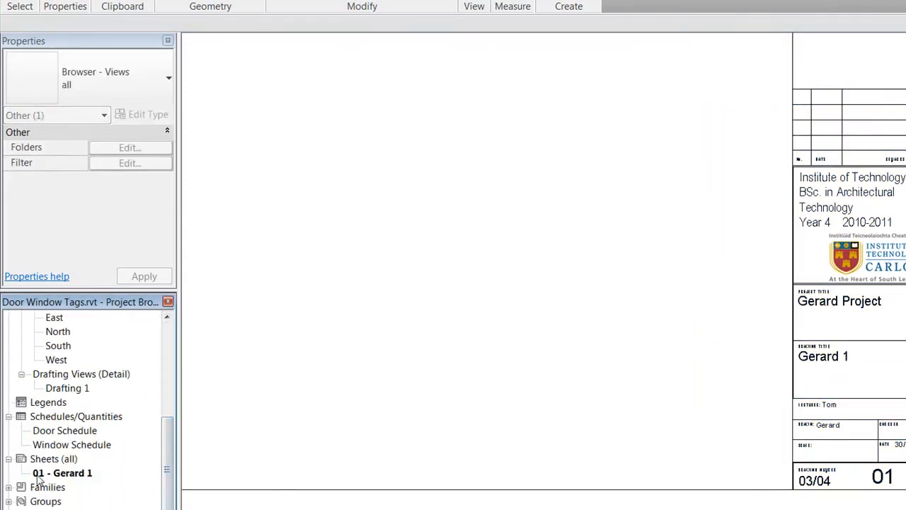
pyautogui.click(830, 357)
pyautogui.scroll(4, 829, 358)
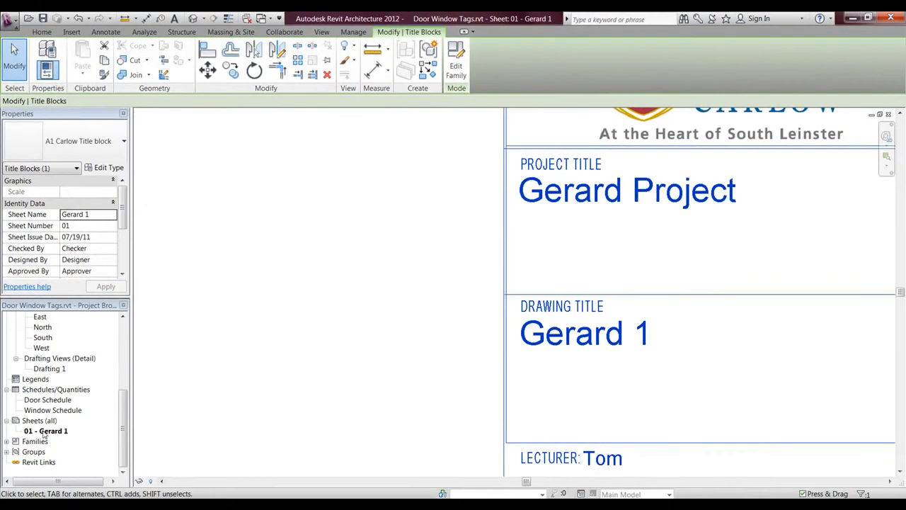
pyautogui.scroll(-1, 882, 434)
pyautogui.scroll(-1, 621, 286)
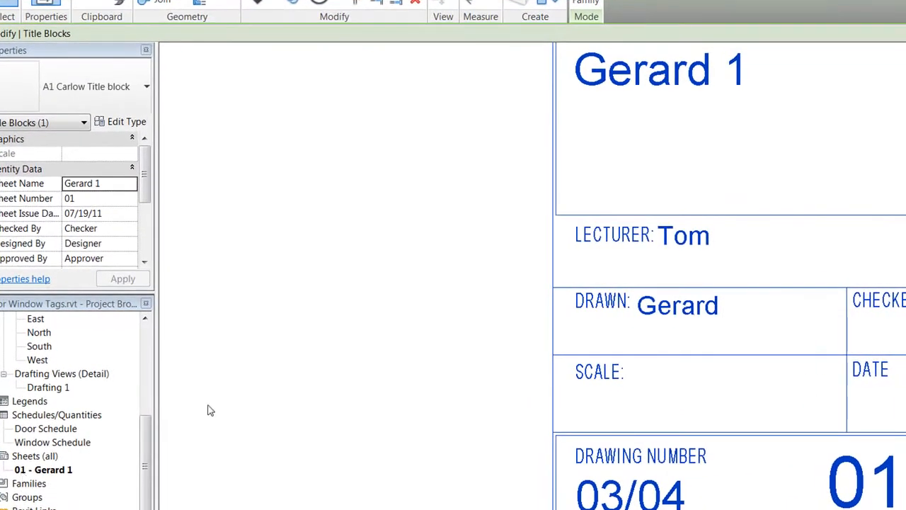
pyautogui.scroll(-2, 537, 327)
# Step: Drag the 00 Ground Floor plan from the Project Browser onto the sheet
pyautogui.moveTo(501, 270); pyautogui.dragTo(542, 332, button='middle')
pyautogui.scroll(-1, 689, 277)
pyautogui.scroll(-2, 689, 276)
pyautogui.moveTo(749, 341); pyautogui.dragTo(904, 441, button='middle')
pyautogui.moveTo(499, 212); pyautogui.dragTo(589, 274, button='middle')
pyautogui.moveTo(146, 427); pyautogui.dragTo(114, 327)
pyautogui.moveTo(71, 348); pyautogui.dragTo(396, 339)
pyautogui.moveTo(391, 248); pyautogui.dragTo(667, 389, button='middle')
pyautogui.scroll(-2, 631, 386)
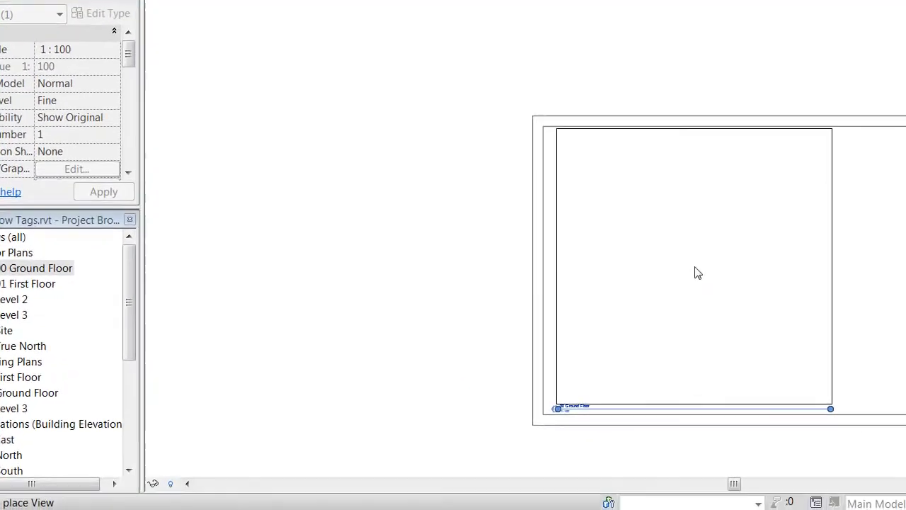
pyautogui.click(696, 273)
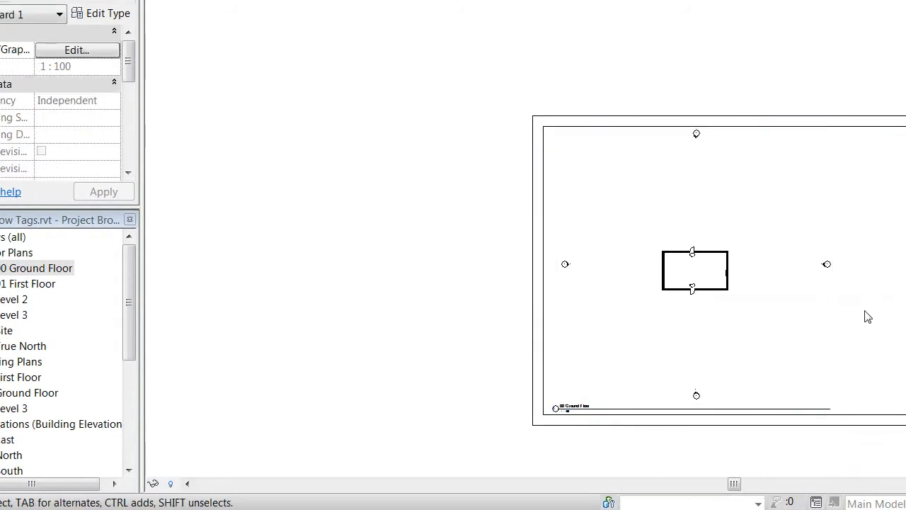
pyautogui.moveTo(903, 358); pyautogui.dragTo(732, 331, button='middle')
pyautogui.scroll(5, 734, 333)
pyautogui.moveTo(718, 376); pyautogui.dragTo(704, 253, button='middle')
pyautogui.scroll(5, 705, 253)
pyautogui.scroll(-5, 718, 358)
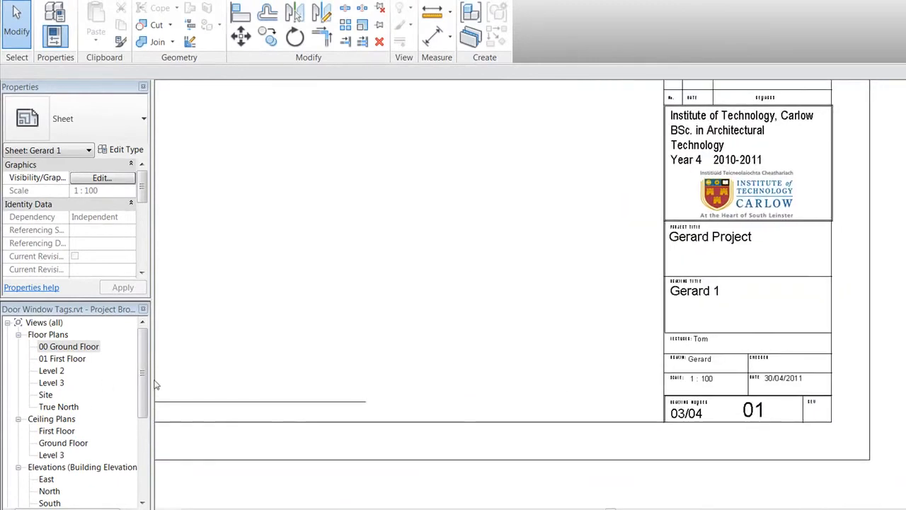
pyautogui.moveTo(143, 384); pyautogui.dragTo(118, 468)
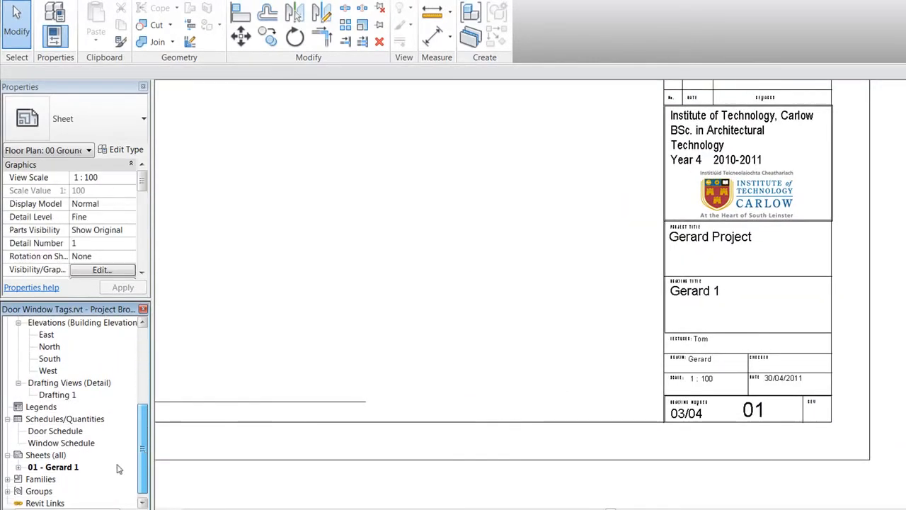
# Step: Create a new sheet with the A1 Carlow Title block and zoom around its prefilled fields
pyautogui.rightClick(47, 454)
pyautogui.click(90, 464)
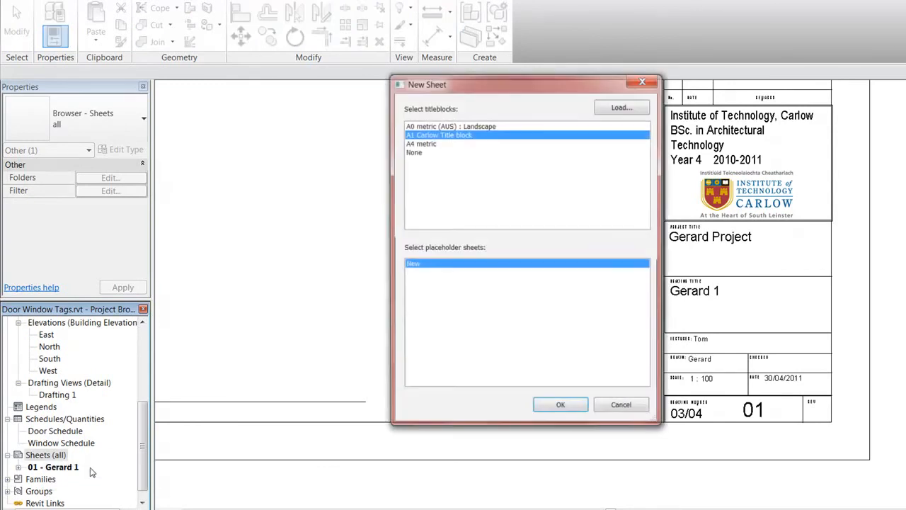
pyautogui.click(562, 409)
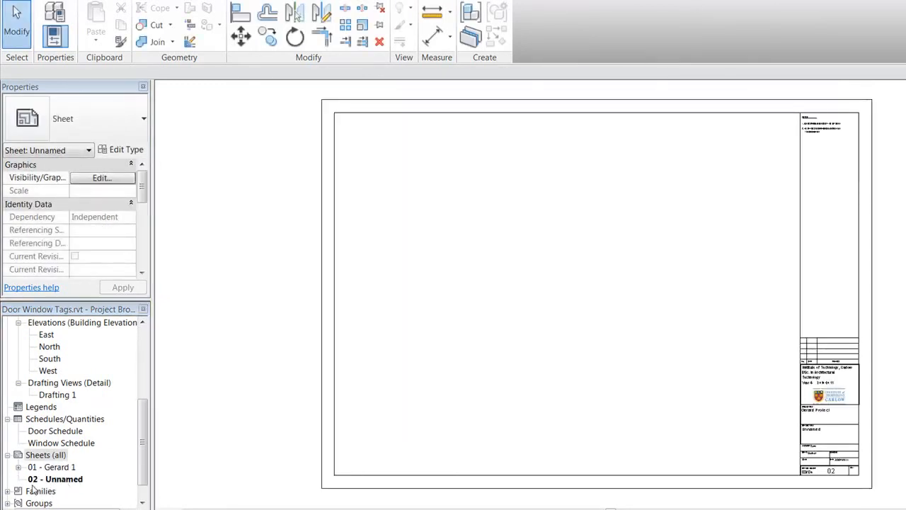
pyautogui.moveTo(509, 323); pyautogui.dragTo(470, 315, button='middle')
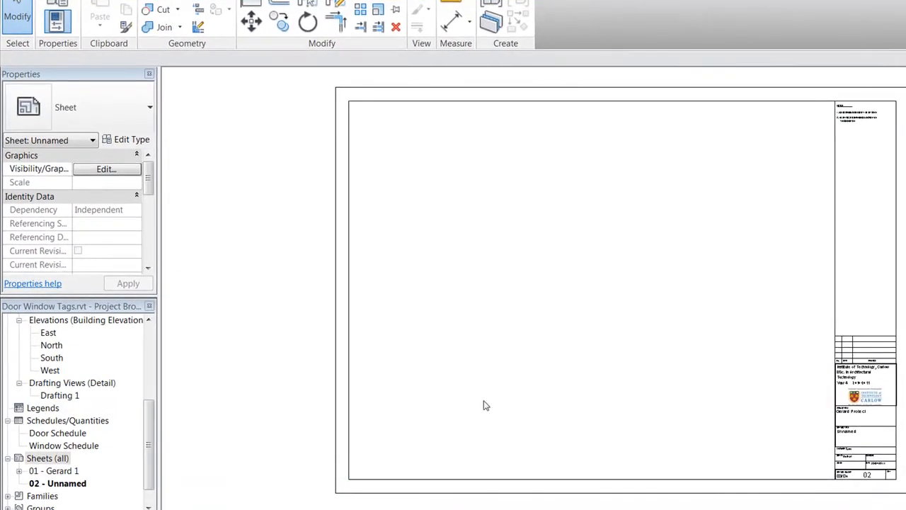
pyautogui.scroll(8, 614, 392)
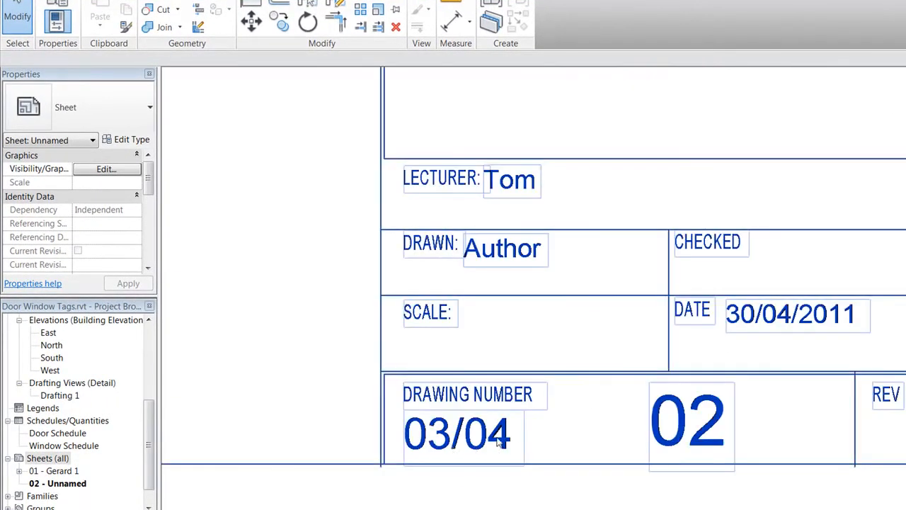
pyautogui.scroll(-3, 526, 375)
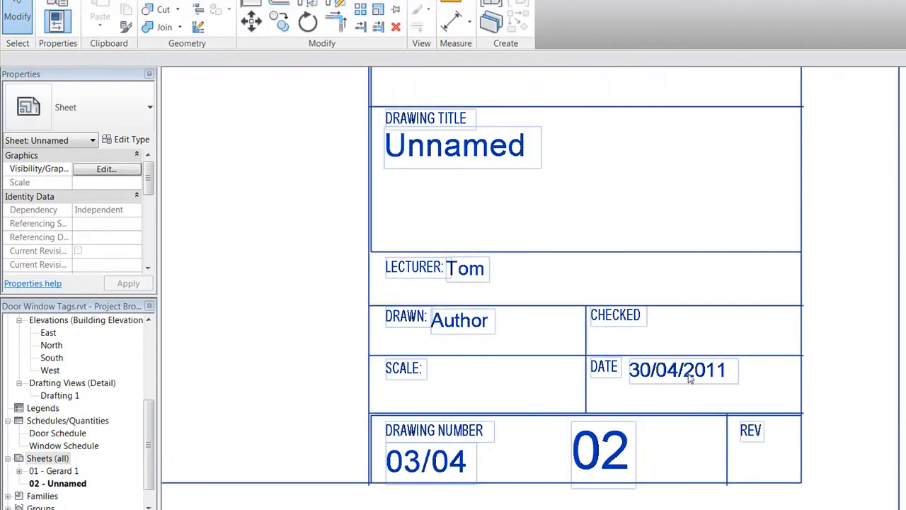
pyautogui.scroll(-2, 538, 230)
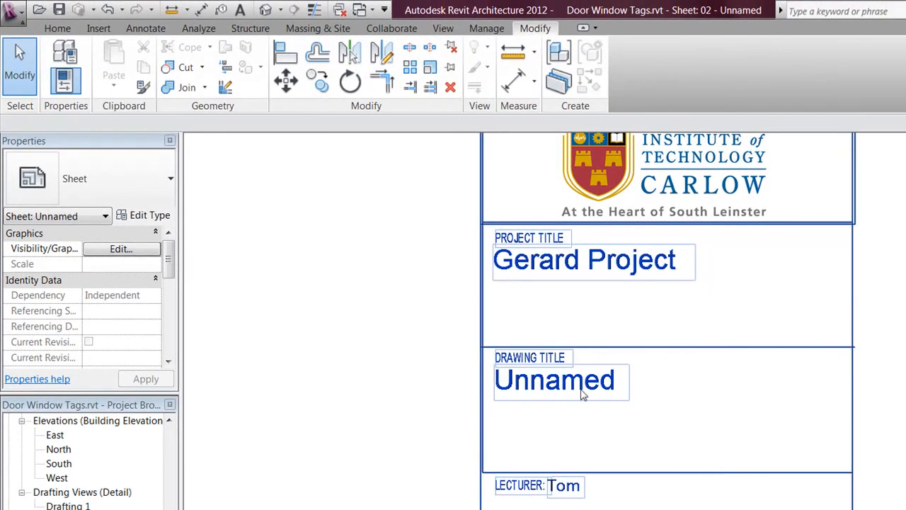
pyautogui.scroll(-3, 563, 394)
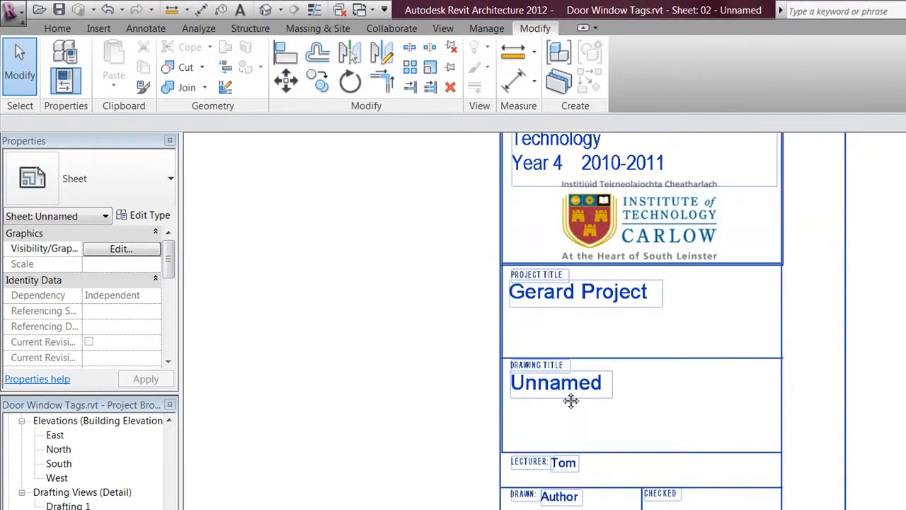
pyautogui.scroll(5, 562, 418)
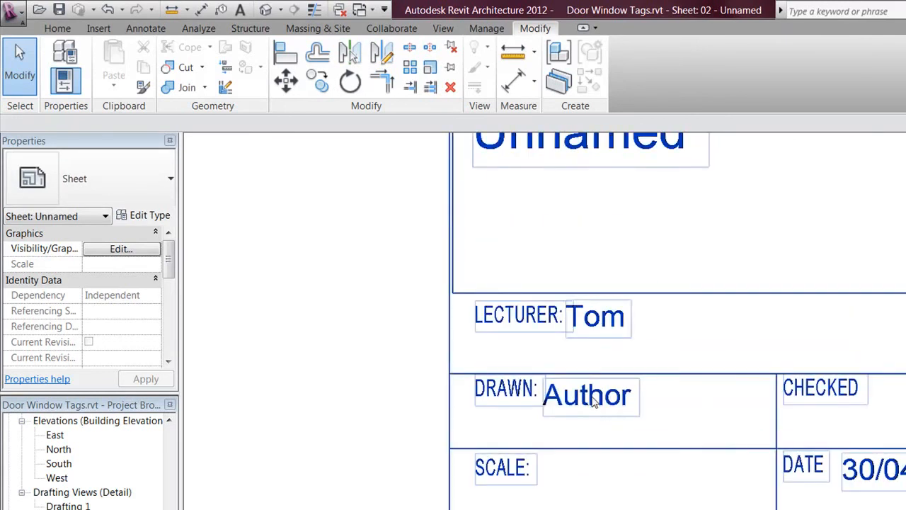
pyautogui.scroll(-3, 571, 451)
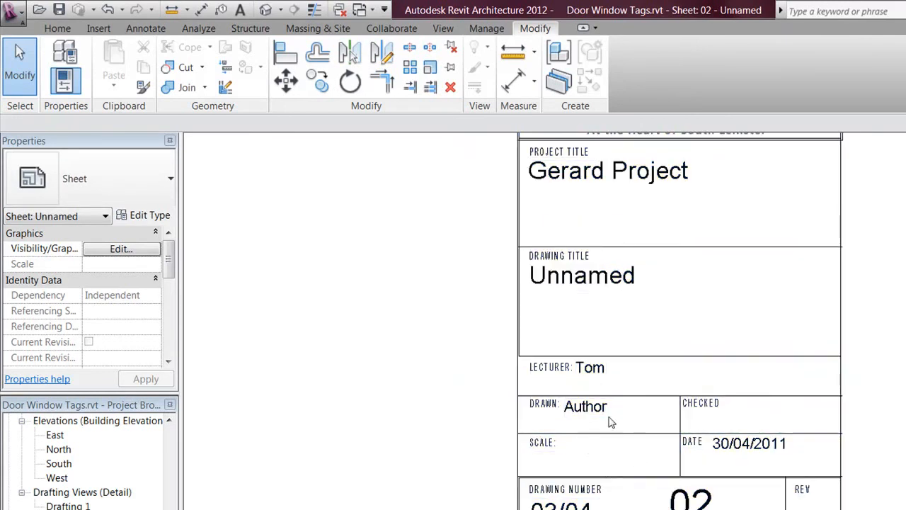
pyautogui.scroll(-4, 782, 478)
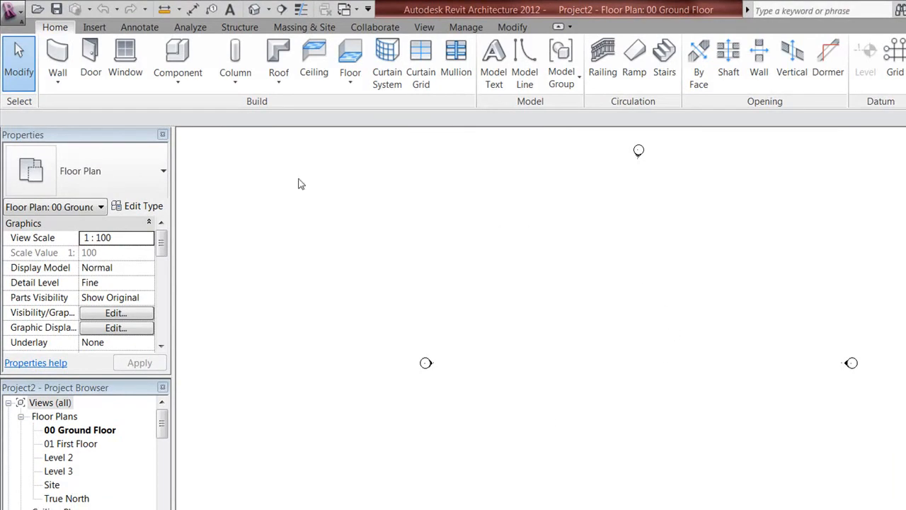
# Step: Save the project as a template, overwriting the existing Gerard Tem.rte in My Library
pyautogui.click(16, 13)
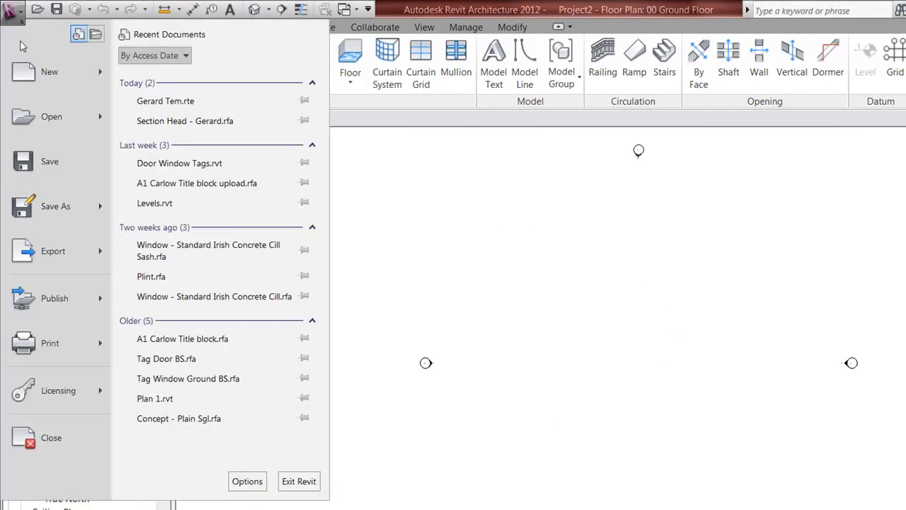
pyautogui.moveTo(64, 206)
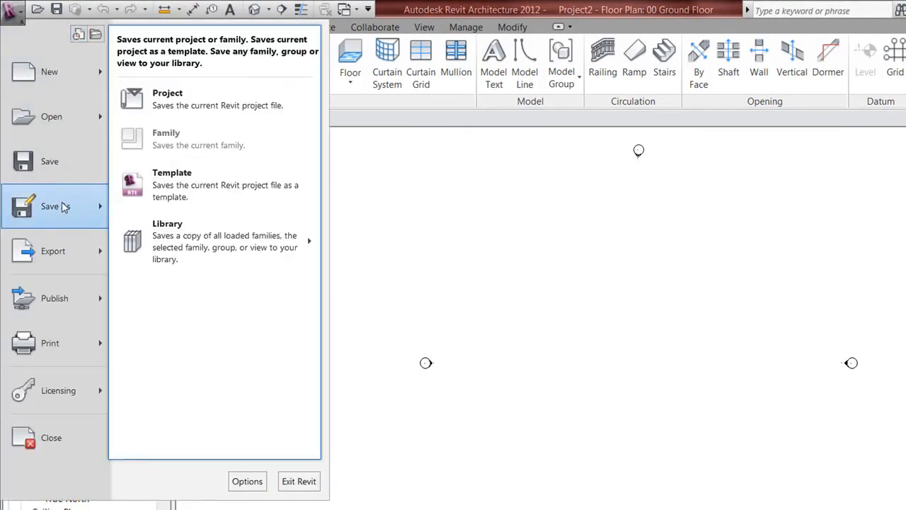
pyautogui.click(230, 191)
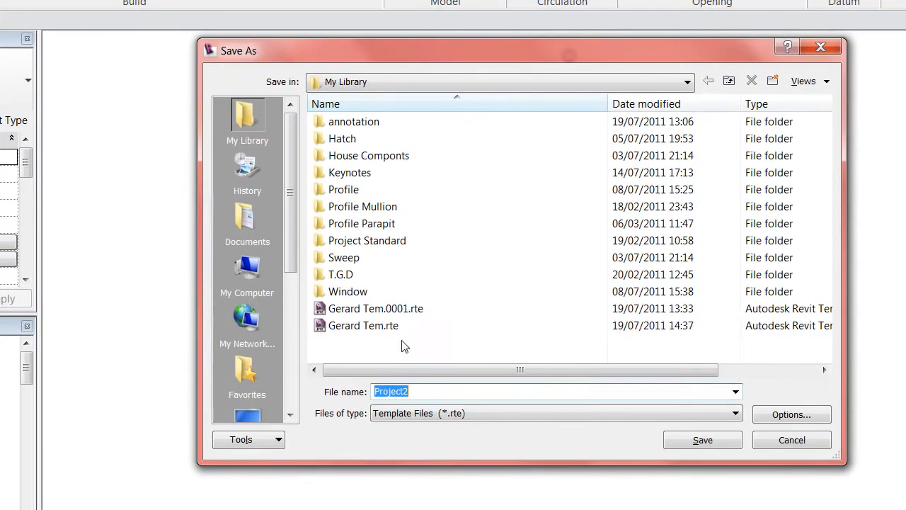
pyautogui.click(402, 345)
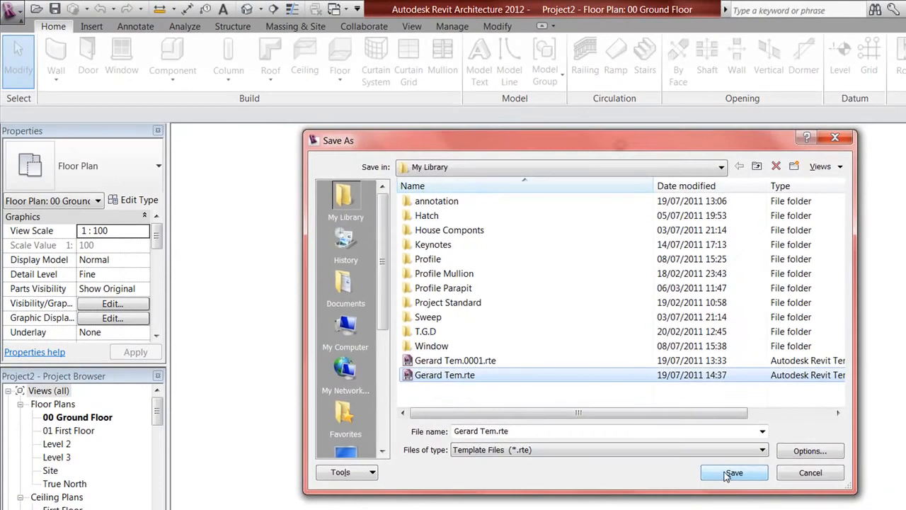
pyautogui.click(702, 439)
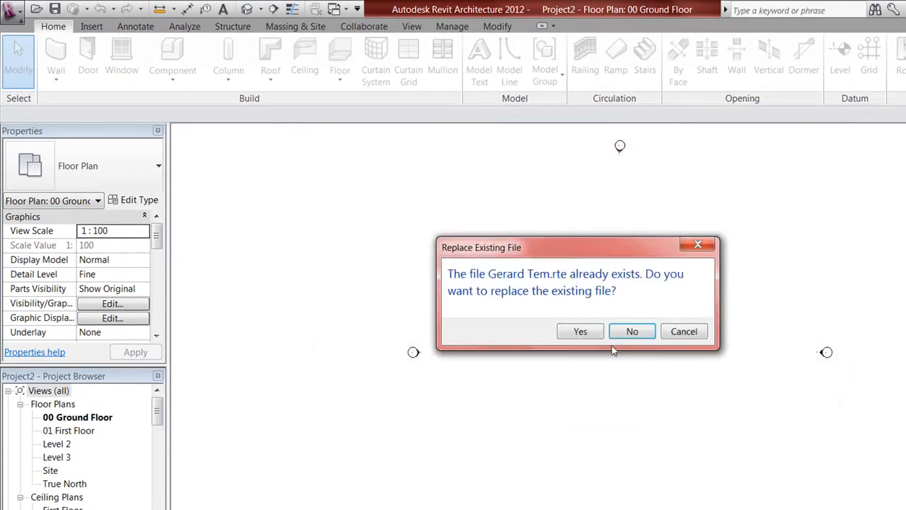
pyautogui.click(589, 334)
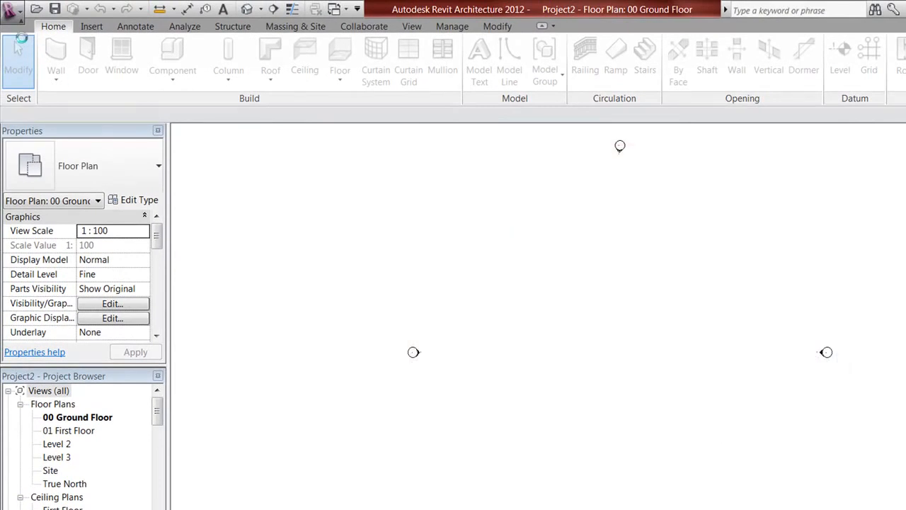
pyautogui.click(13, 12)
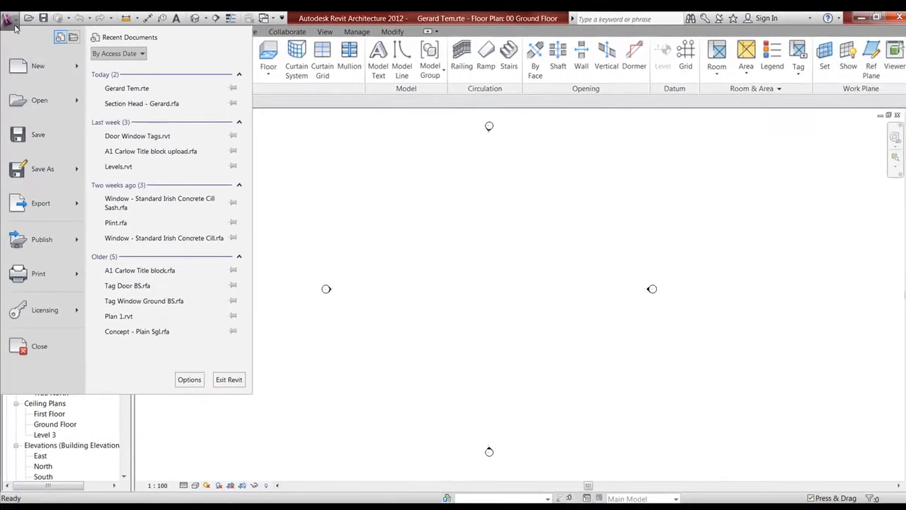
# Step: Close the template, make Gerard Tem.rte Revit's default template, and start a new project
pyautogui.click(25, 347)
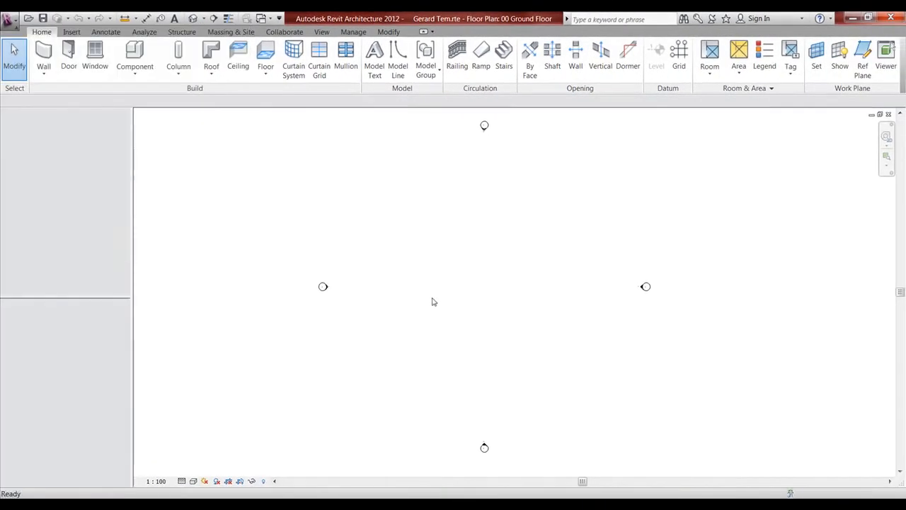
pyautogui.click(10, 18)
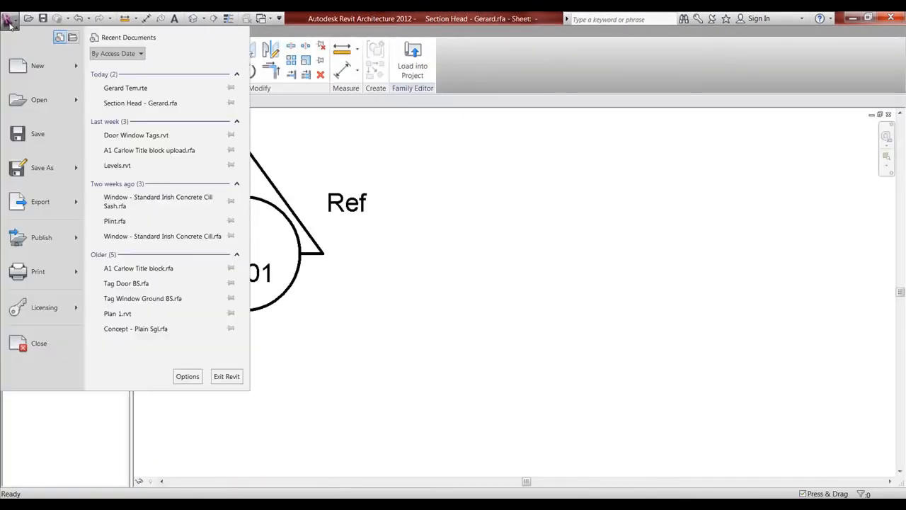
pyautogui.click(187, 376)
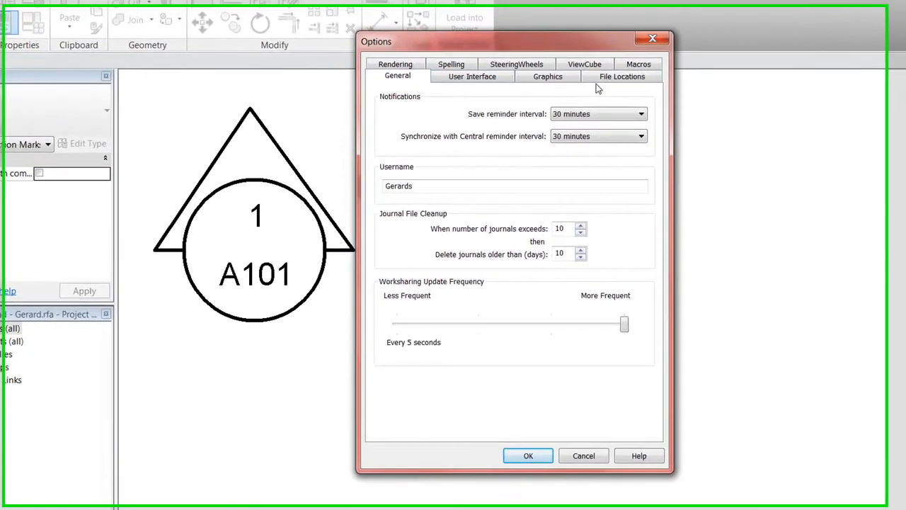
pyautogui.click(539, 114)
pyautogui.click(653, 106)
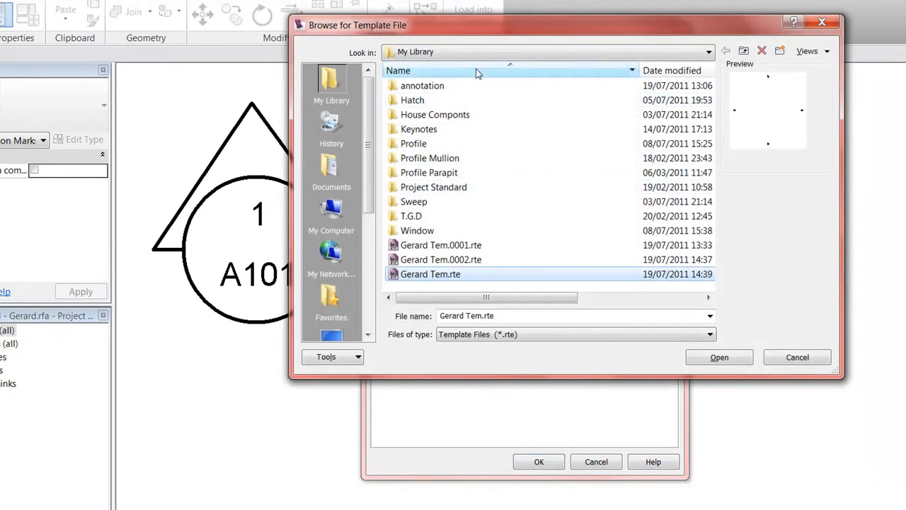
pyautogui.click(438, 276)
pyautogui.click(717, 358)
pyautogui.click(719, 357)
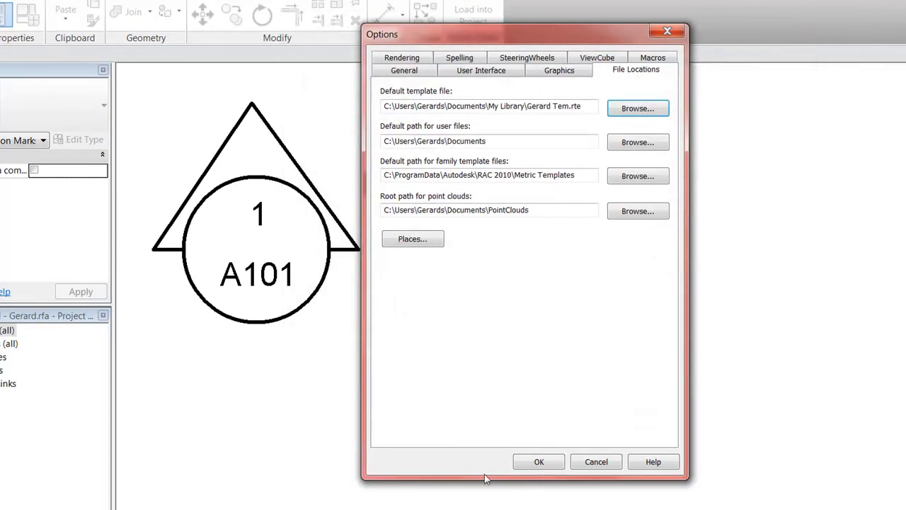
pyautogui.click(550, 462)
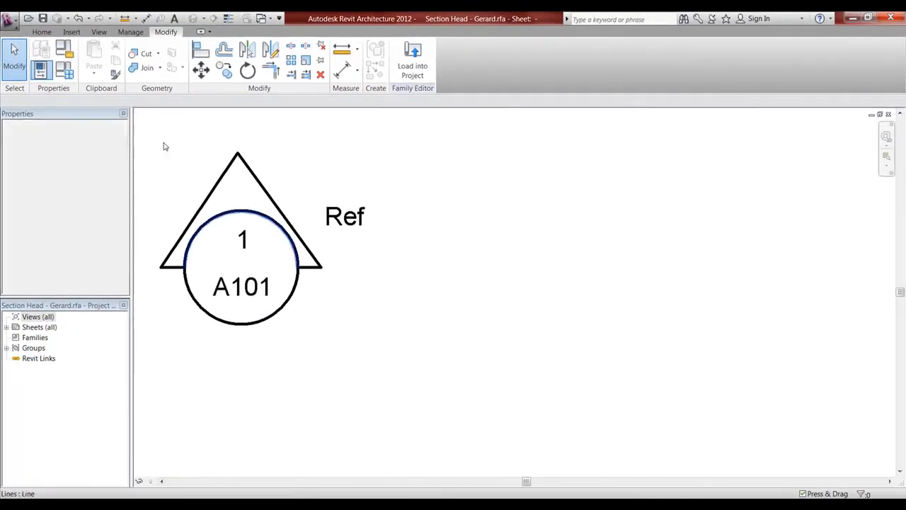
pyautogui.click(10, 22)
pyautogui.click(27, 65)
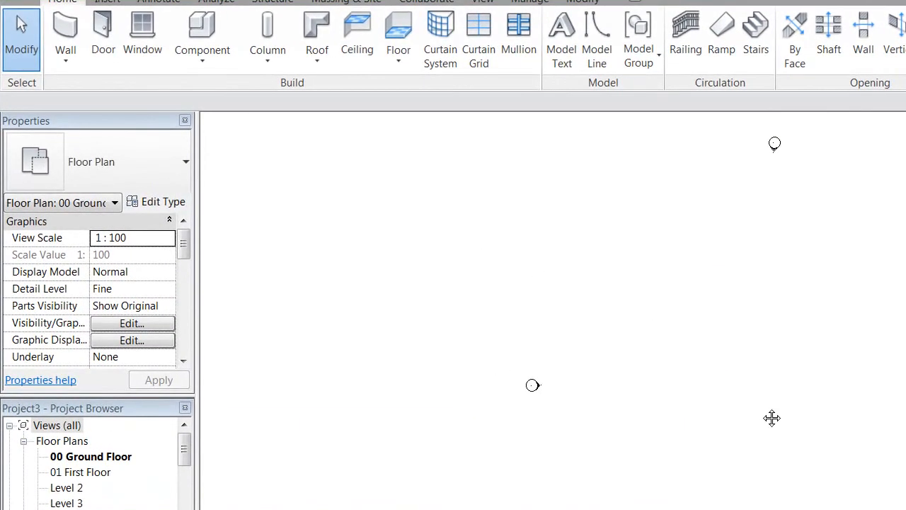
# Step: Pan across Project3's 00 Ground Floor plan to bring more of it into view
pyautogui.moveTo(764, 418); pyautogui.dragTo(756, 428, button='middle')
pyautogui.moveTo(758, 389); pyautogui.dragTo(743, 388, button='middle')
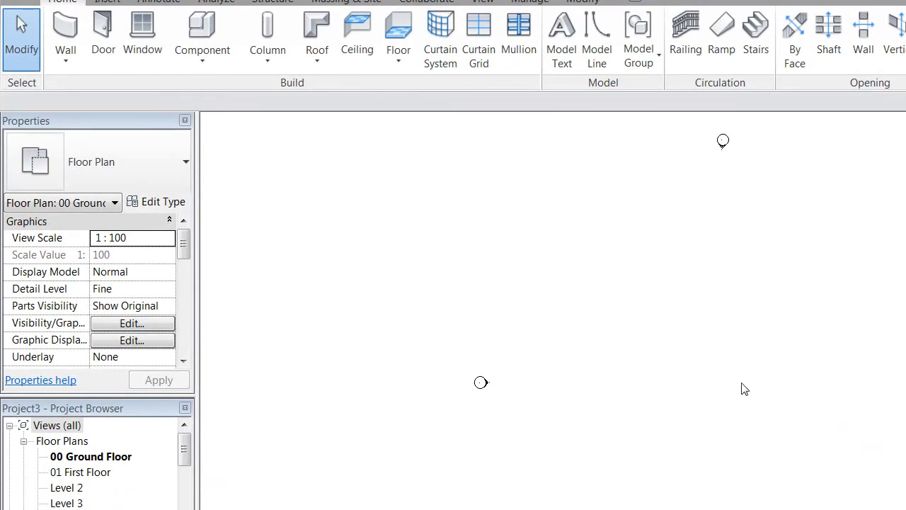